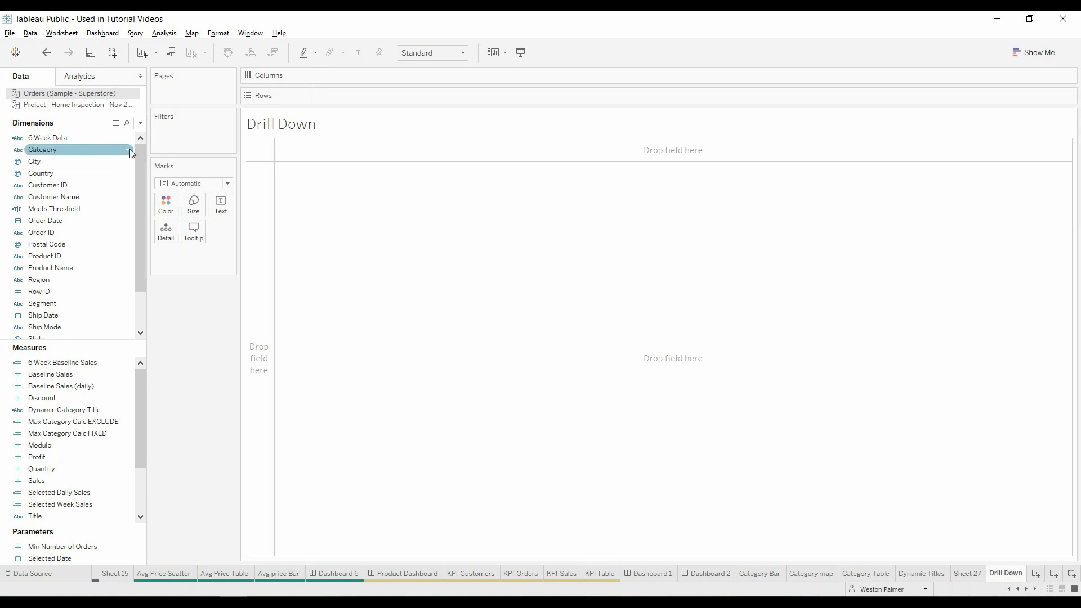
Step: Create a parameter named Drill Down Level with the Integer data type, current value 1 and Automatic display format
click(141, 124)
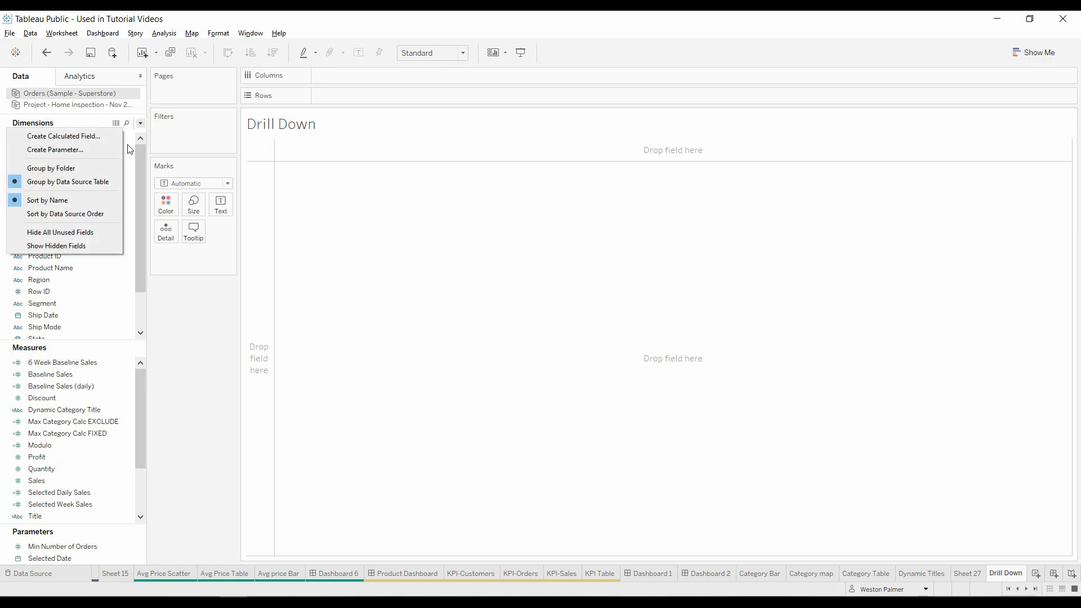
click(107, 150)
text(D)
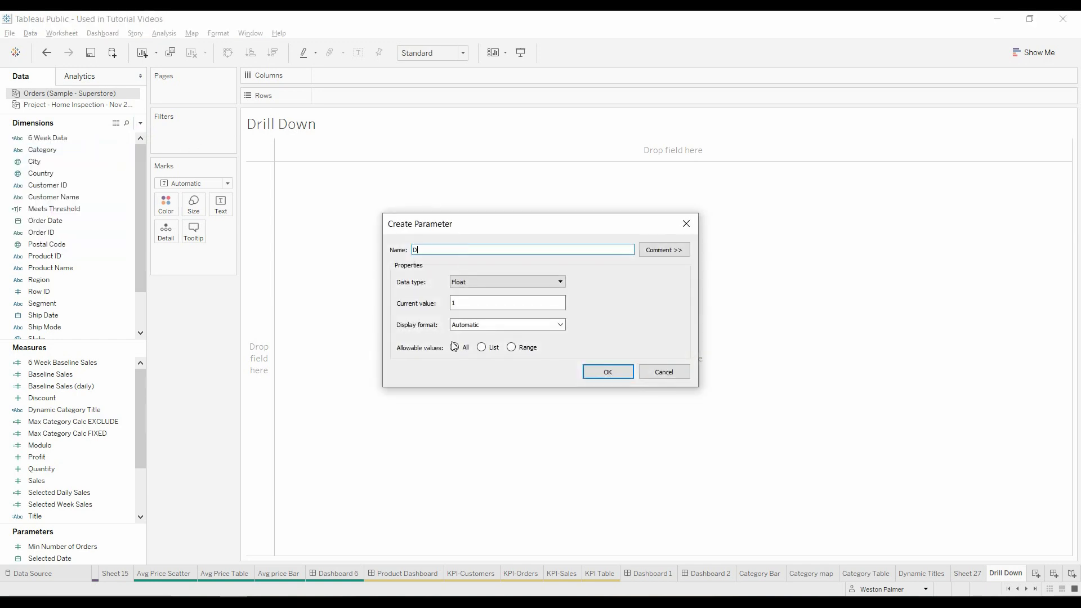
text(rill DOw)
text(Down Leve)
click(494, 281)
click(486, 298)
click(495, 324)
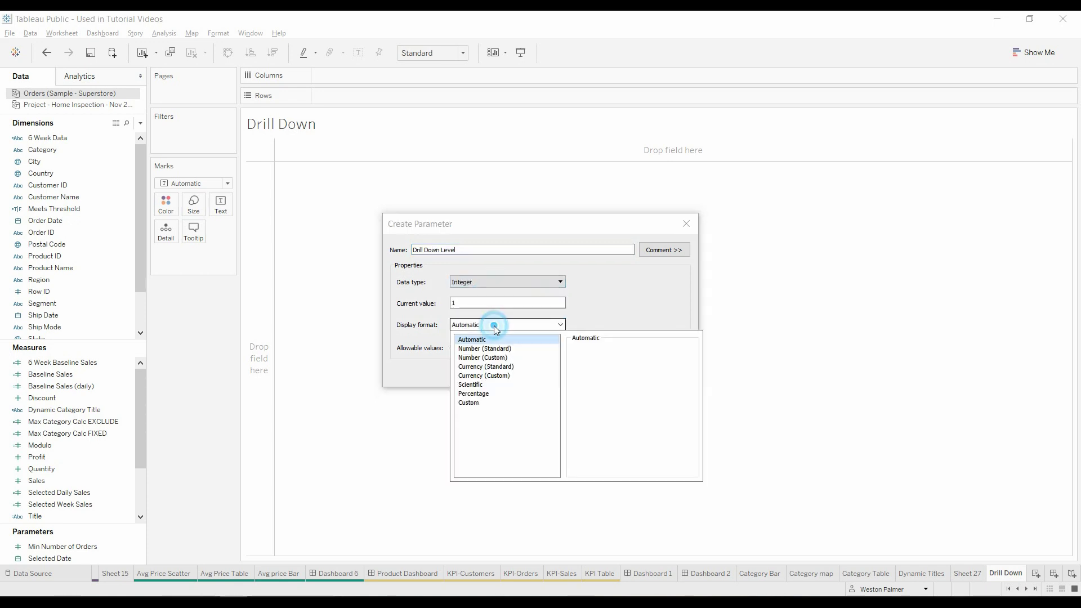
click(490, 334)
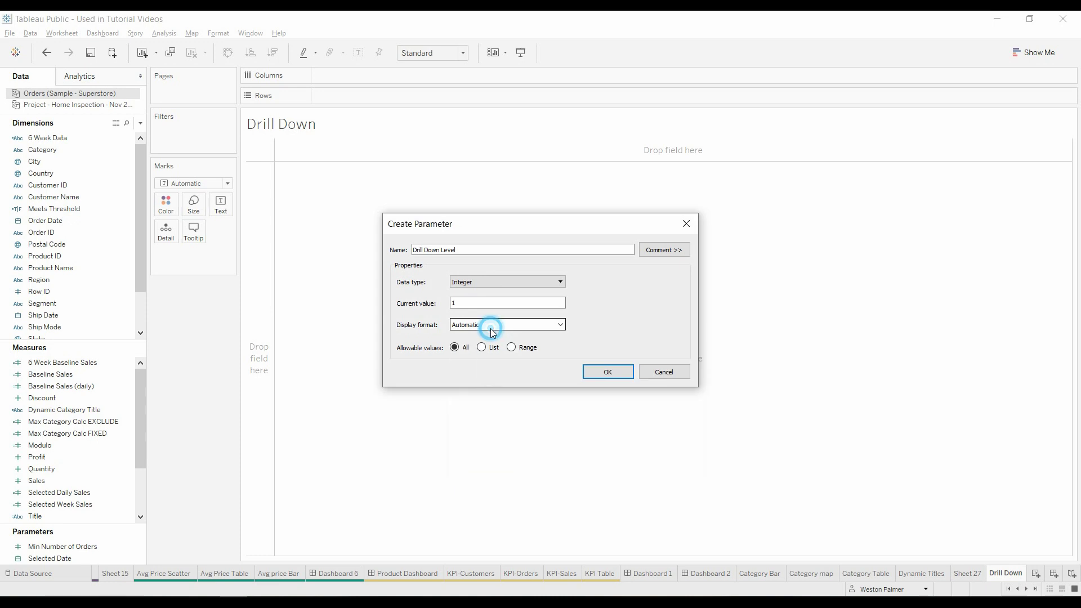
Step: Restrict the parameter's allowable values to a range from minimum 1 to maximum 3, and save it
click(516, 350)
click(401, 385)
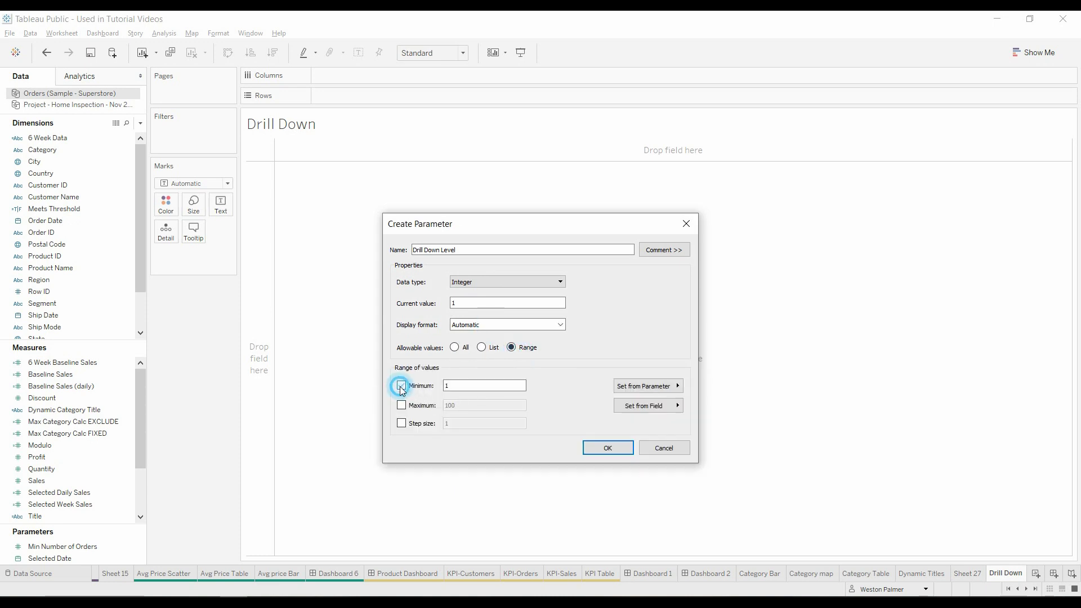
click(401, 405)
click(462, 405)
double_click(463, 405)
text(3)
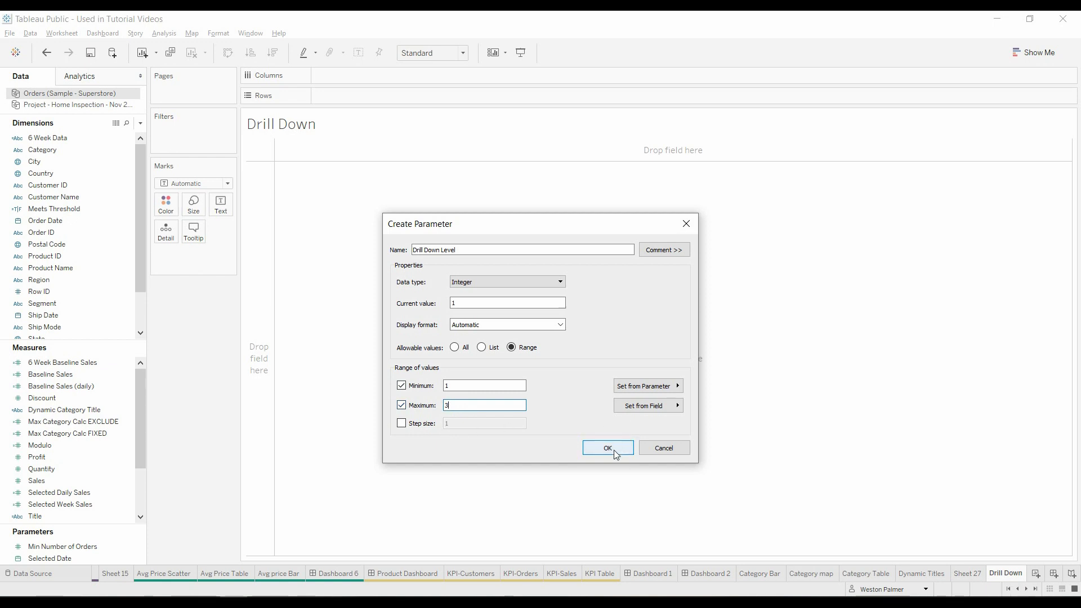
click(613, 448)
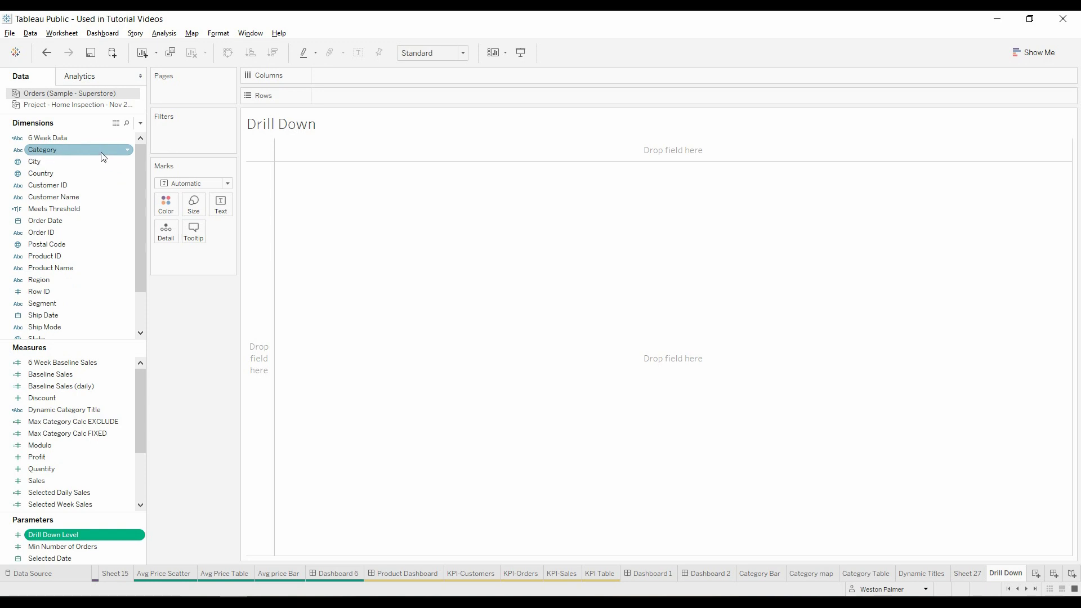
Step: Build a treemap labelled by Category and sized by Sales, and show the Drill Down Level parameter control
drag(94, 144, 213, 218)
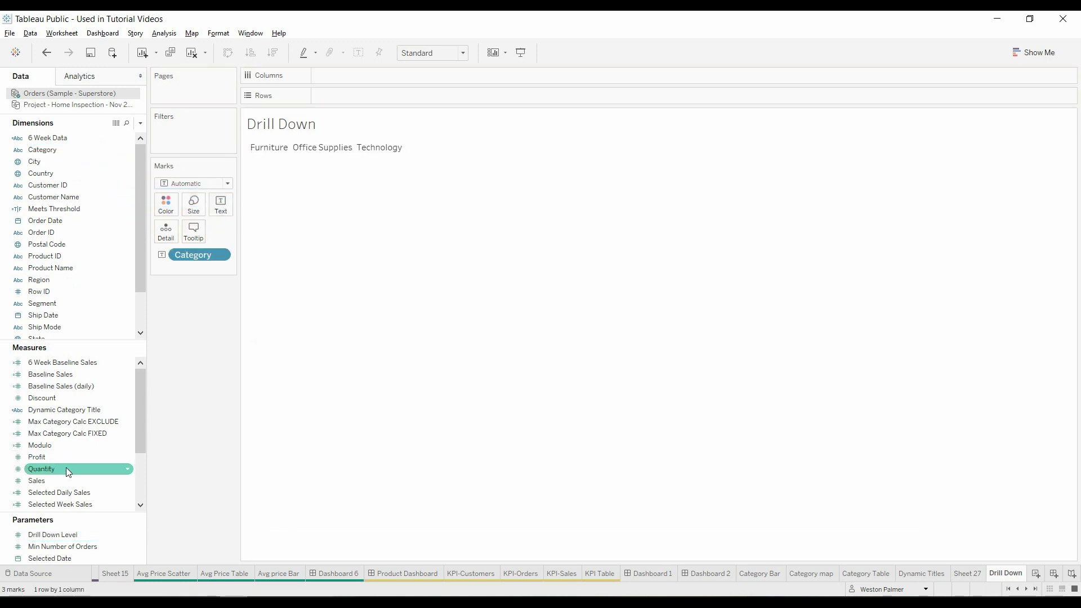
drag(63, 483, 194, 206)
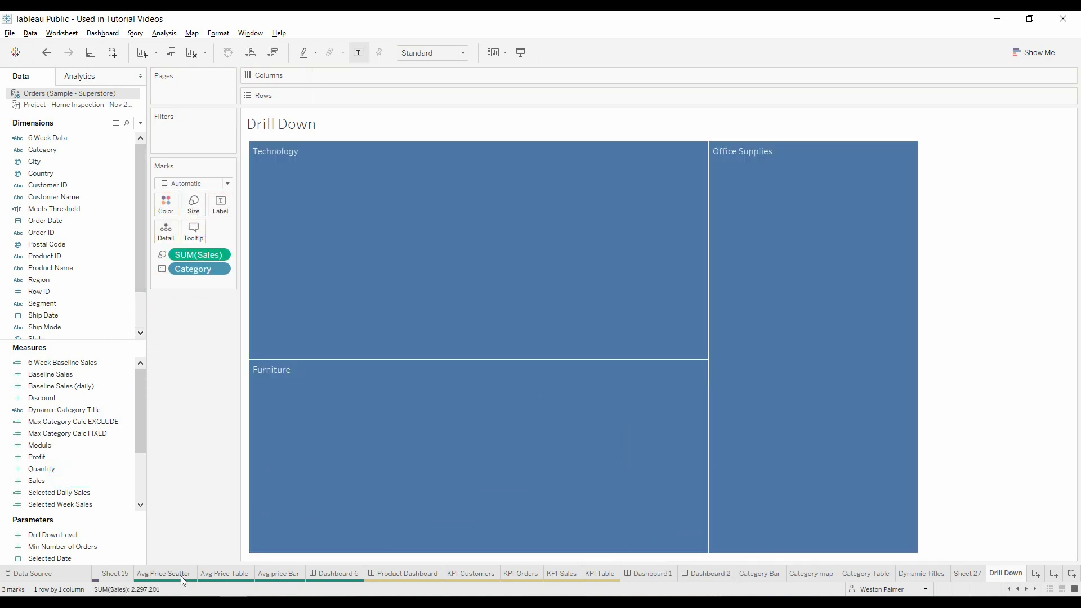
right_click(138, 540)
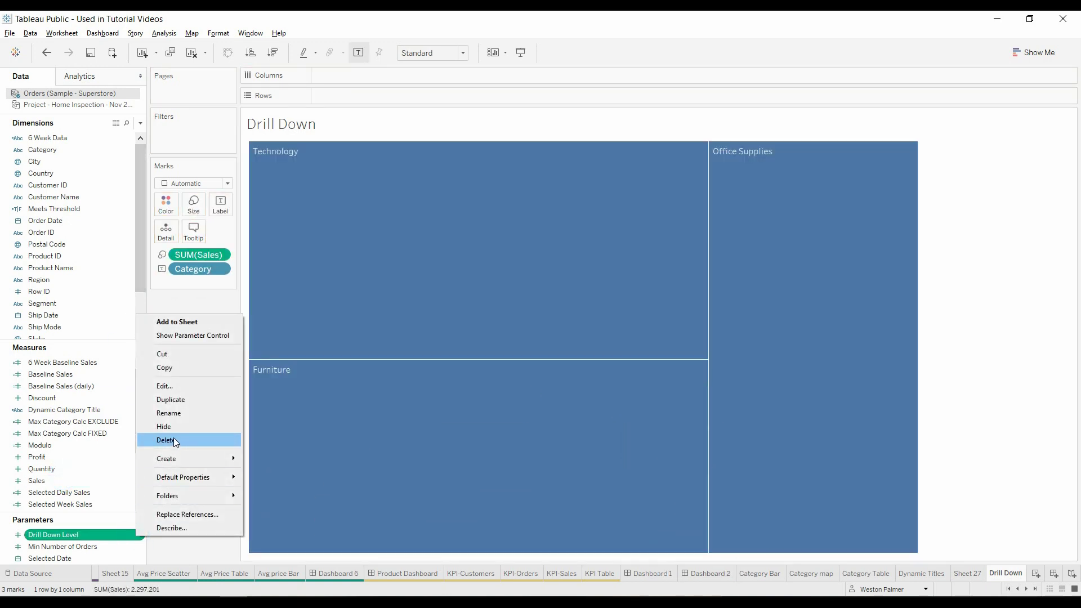
click(197, 336)
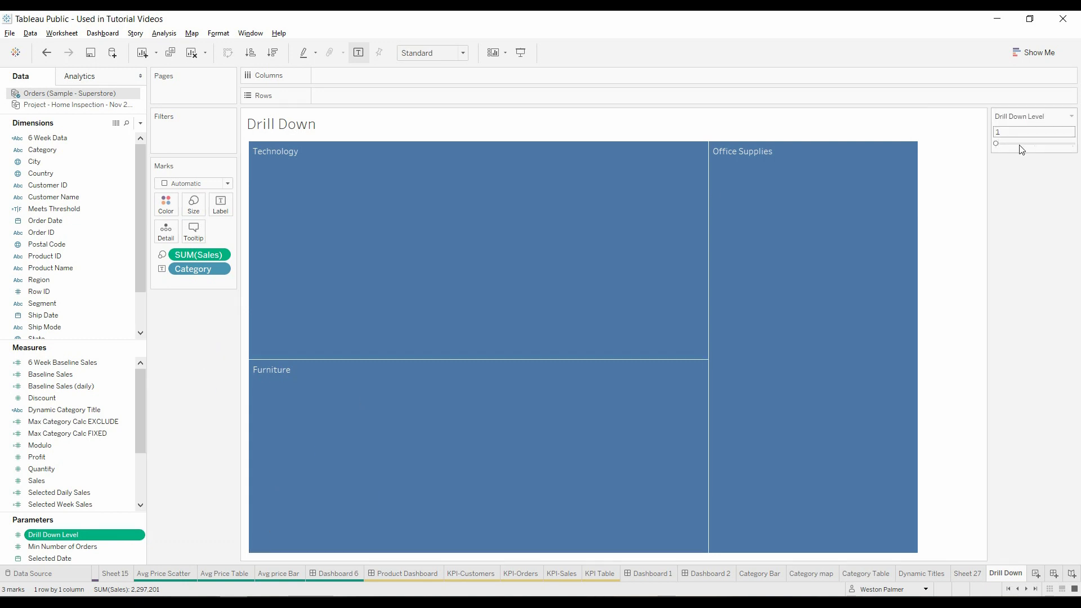
Step: Create a calculated field named Drill Down Labels
click(140, 123)
click(115, 135)
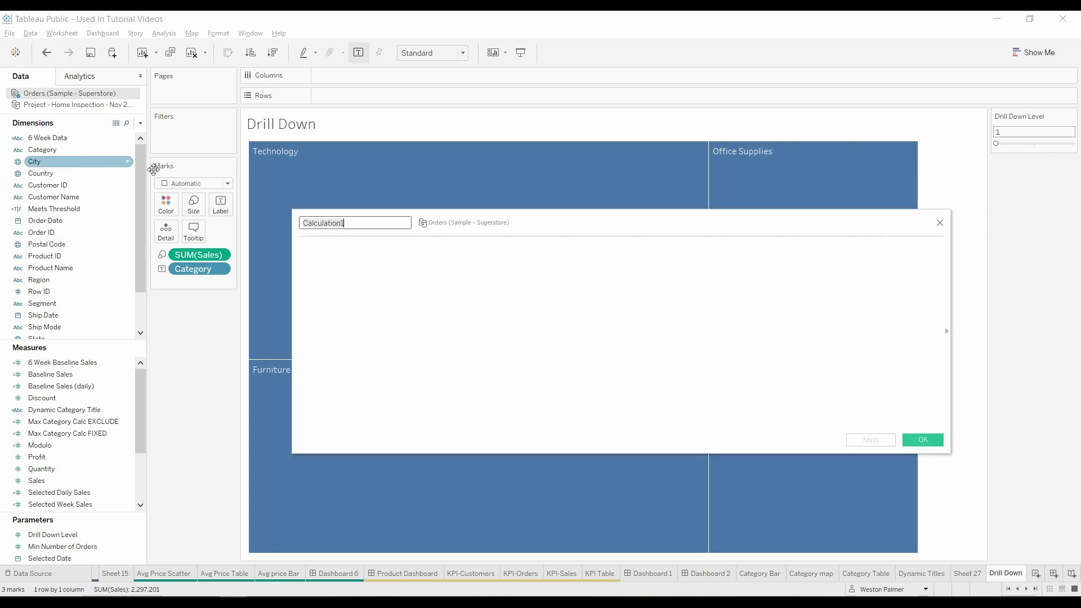
text(Drill Down Lab)
key(BackSpace)
key(BackSpace)
text(abels)
click(471, 317)
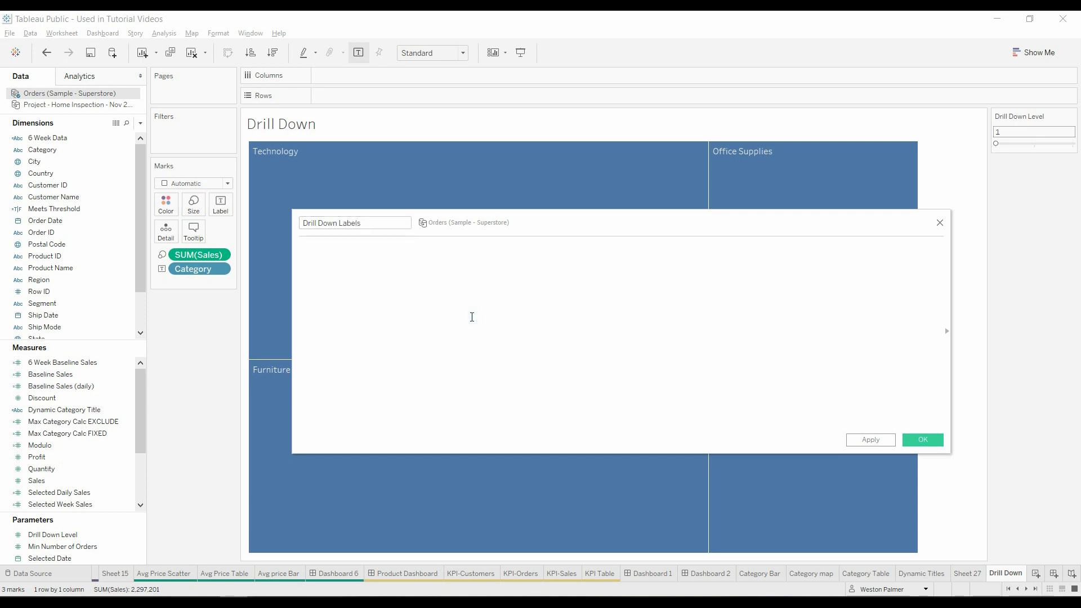
Step: Write the formula's first branch: If [Drill Down Level]=1 THEN [Category]
text(If)
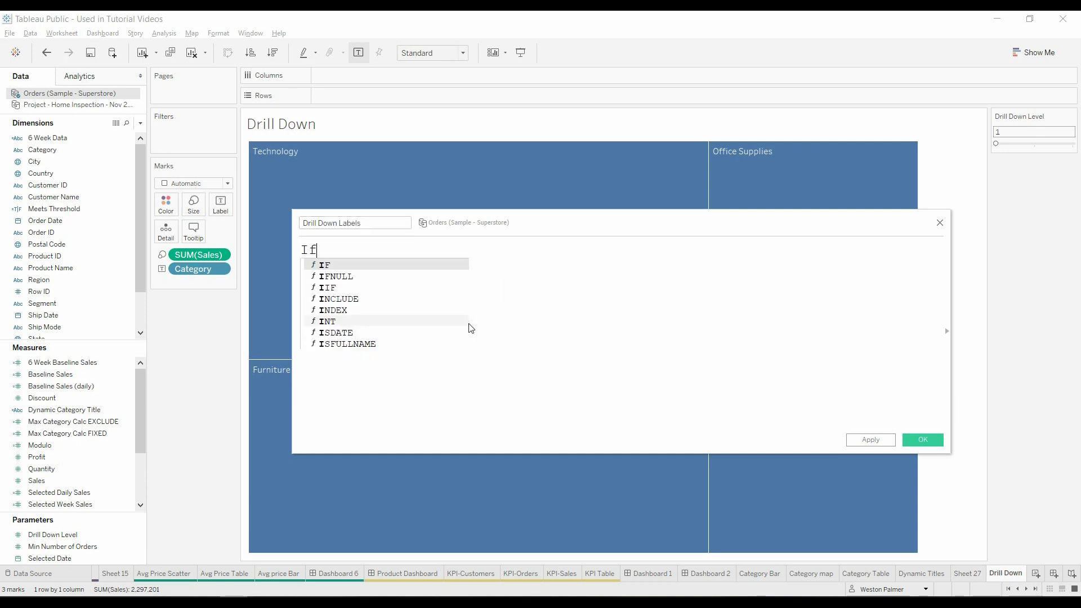
text( drill)
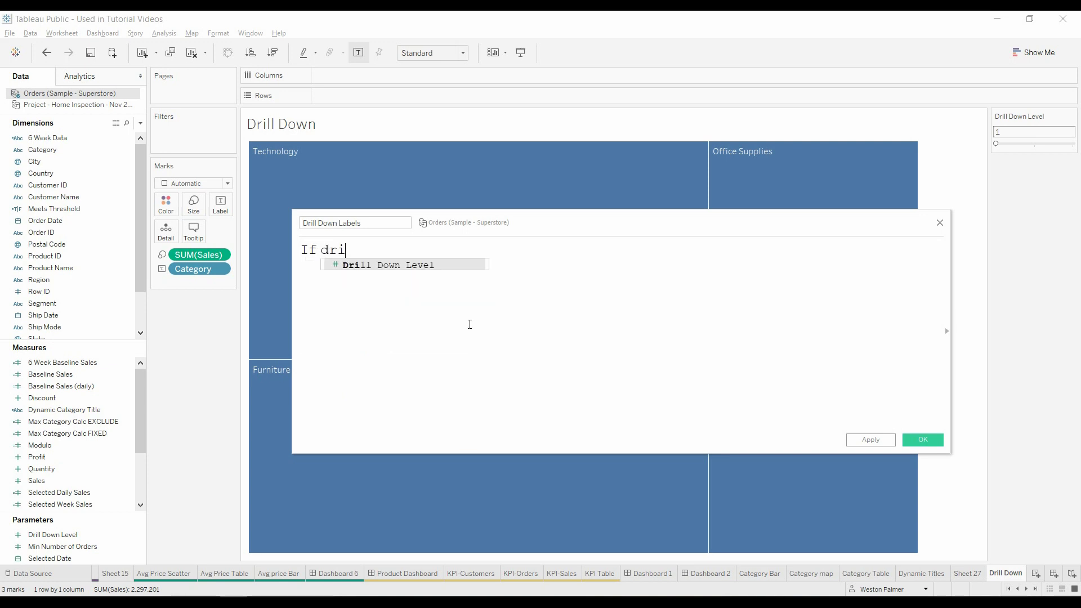
key(Return)
text(=1 th)
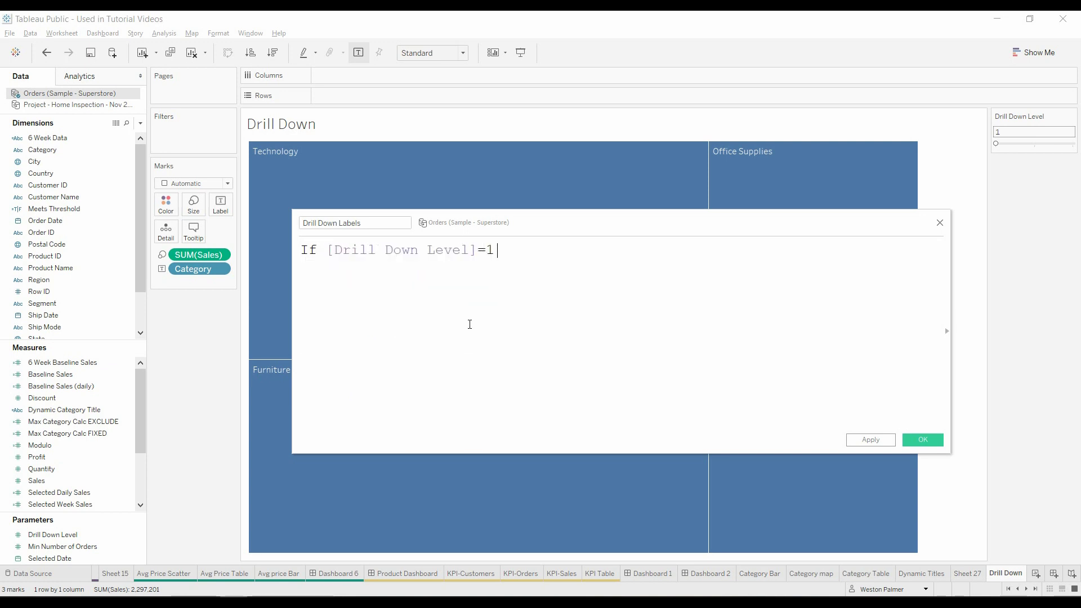
key(Return)
key(Return)
key(Tab)
text(cate)
key(Return)
key(Return)
Step: Add the second branch: if [Drill Down Level]=2 THEN [Category] + char(13) + [Sub-Category]
text(if dril)
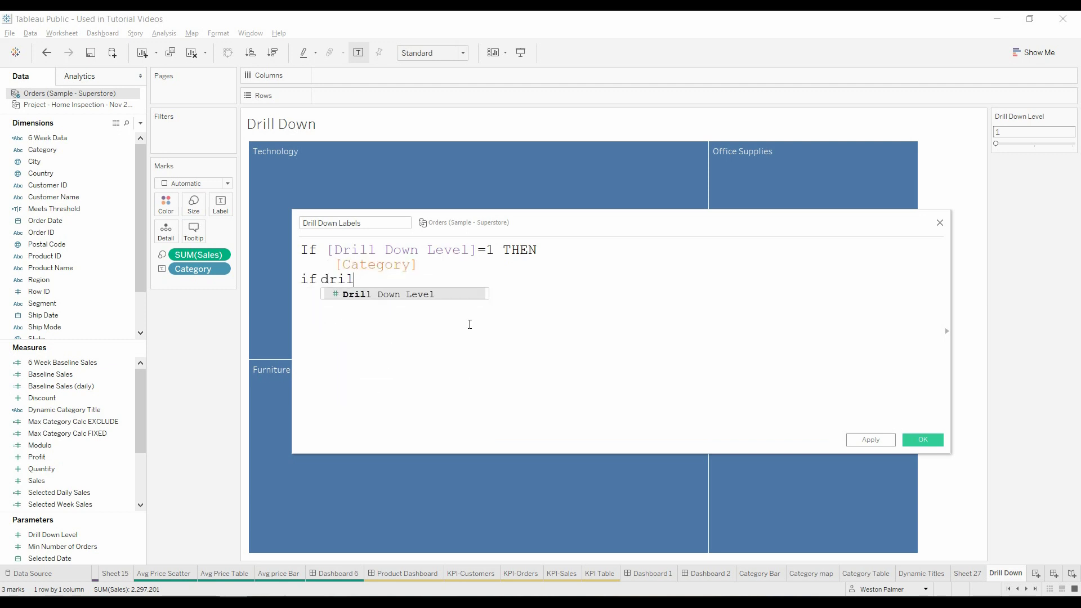
key(Return)
text(=2 THEN)
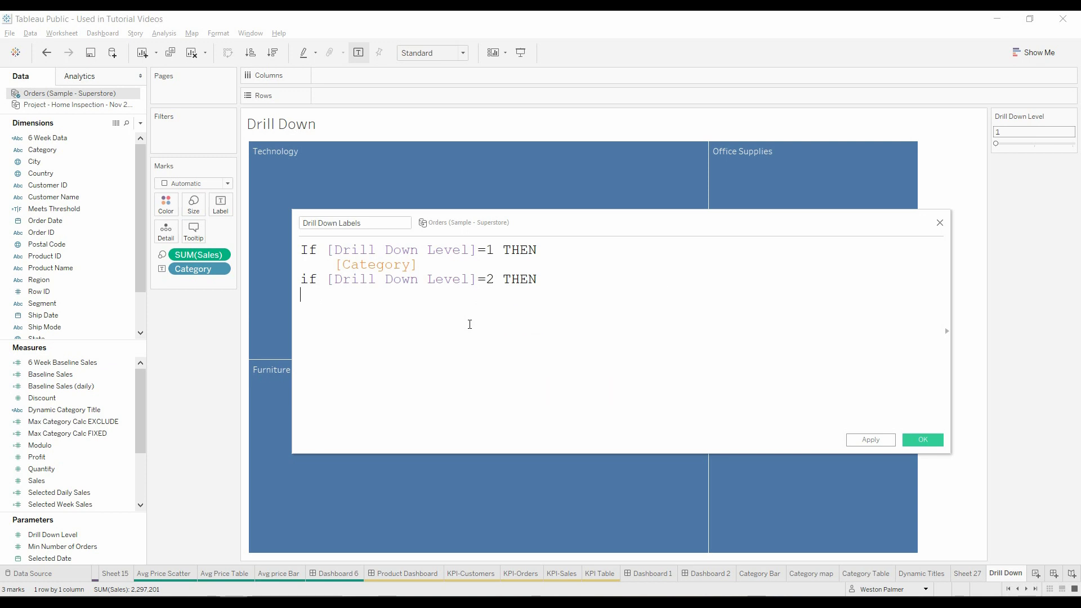
key(Return)
key(Tab)
text(cate)
key(Return)
text(+ char(13))
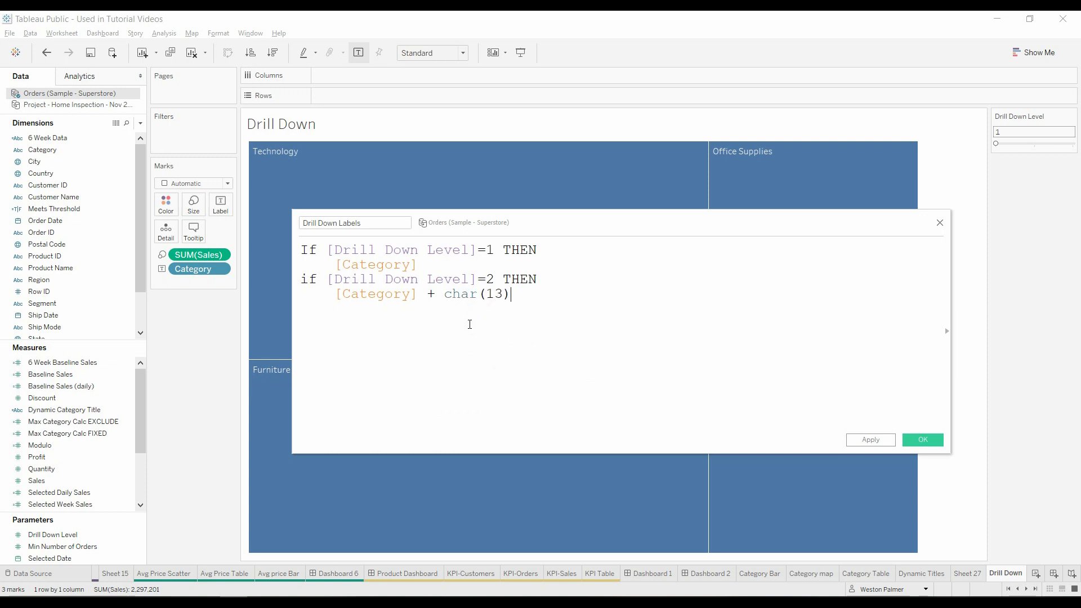
text( + su)
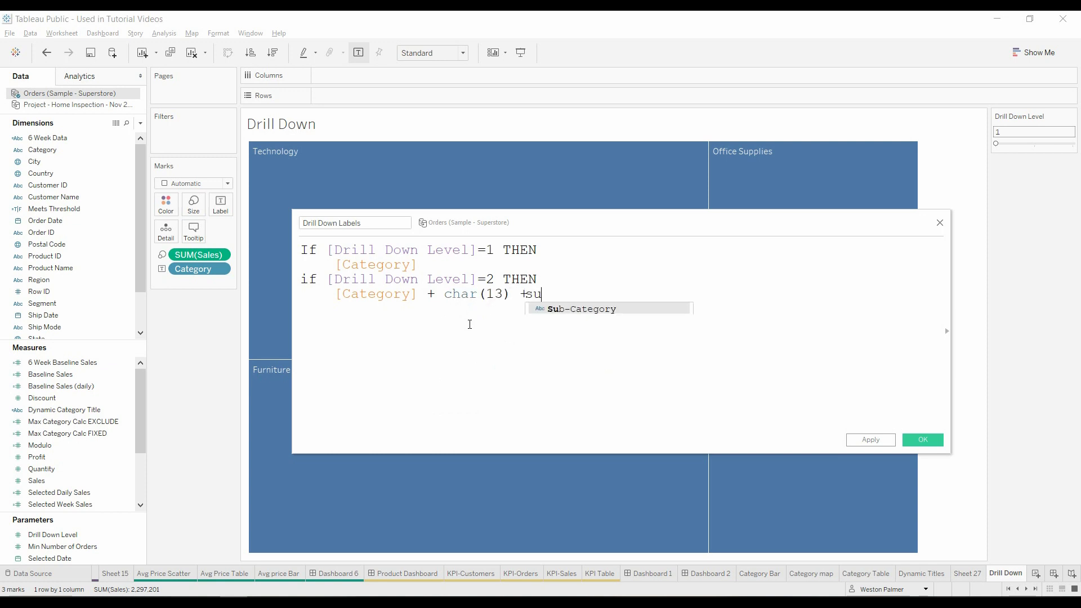
key(Return)
key(Return)
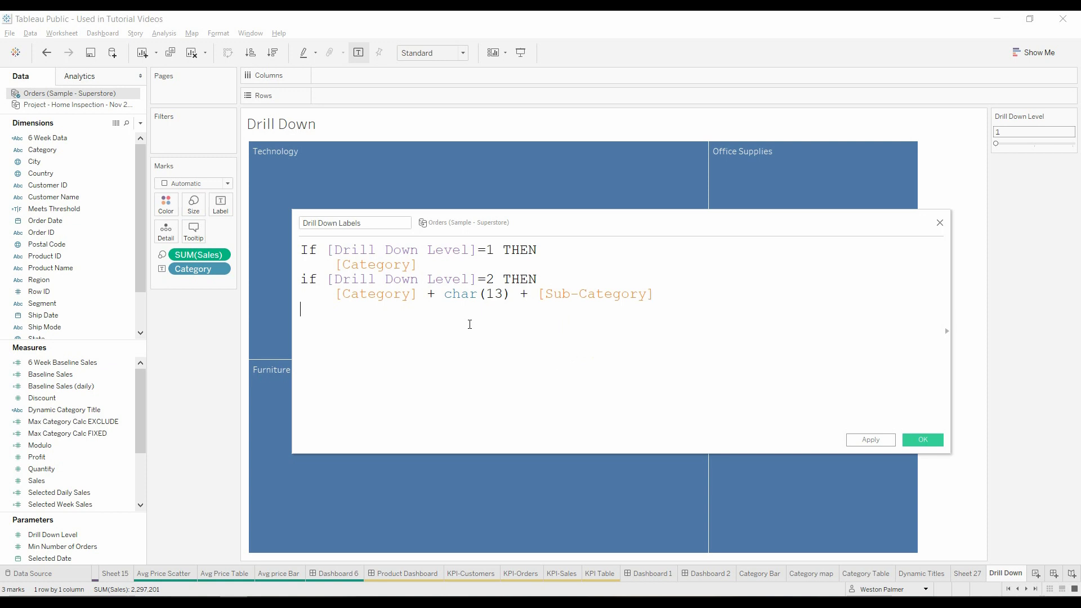
Step: Add a third condition to the formula: ELSEIF [Drill Down Level] =3 THEN
text(else)
key(Down)
key(Return)
text(dri)
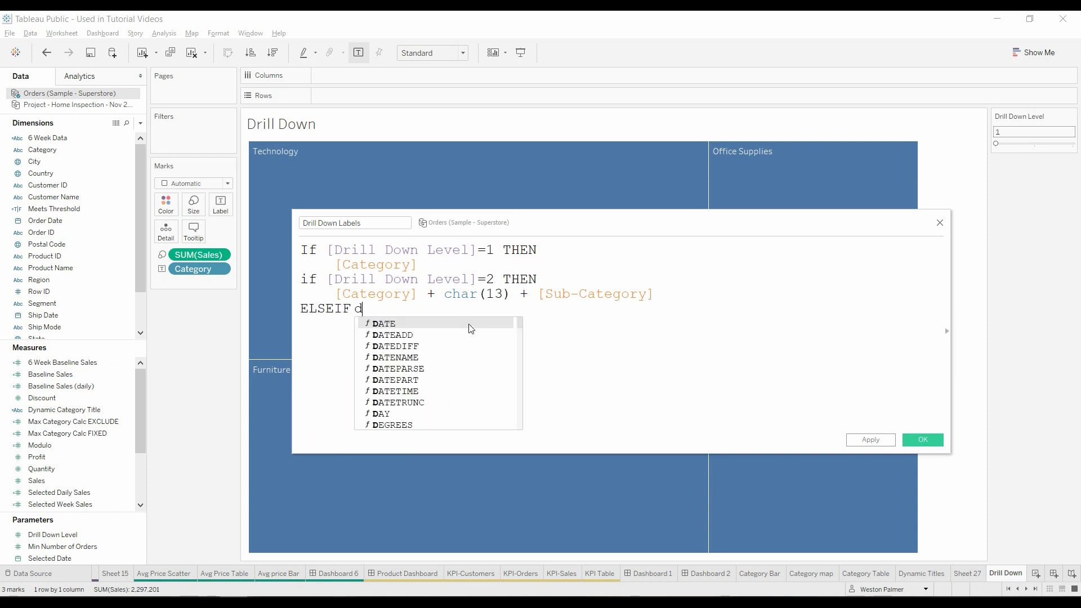
click(470, 326)
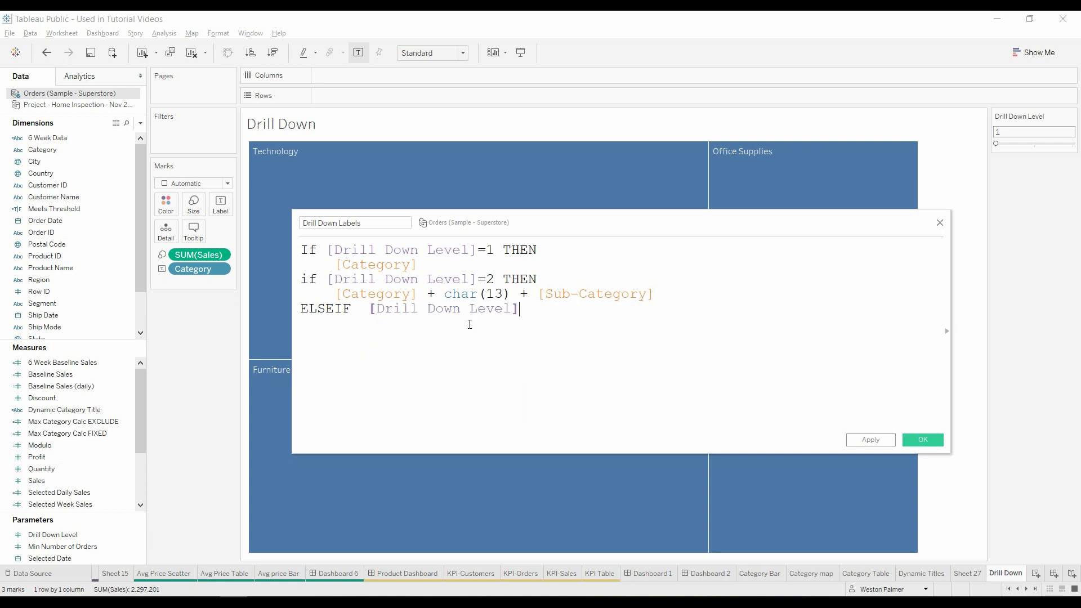
text(the)
key(Return)
Step: Make the third branch return [Category] + char(13) + [Sub-Category] + char(13) + [Product Name]
key(Return)
key(Tab)
text(cate)
key(Return)
text(+ ch)
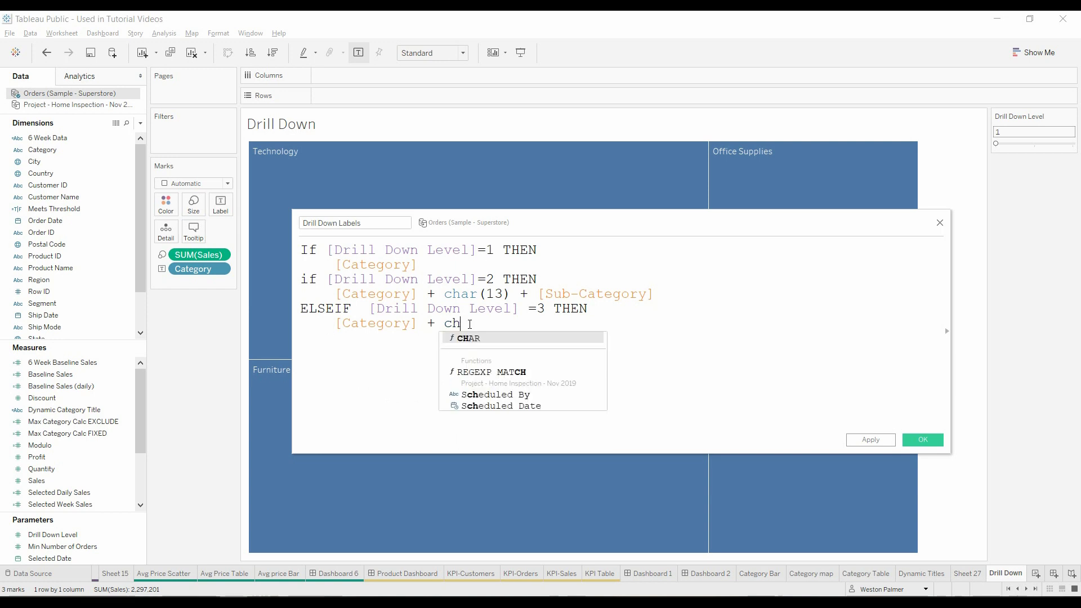
text(ar(13) + )
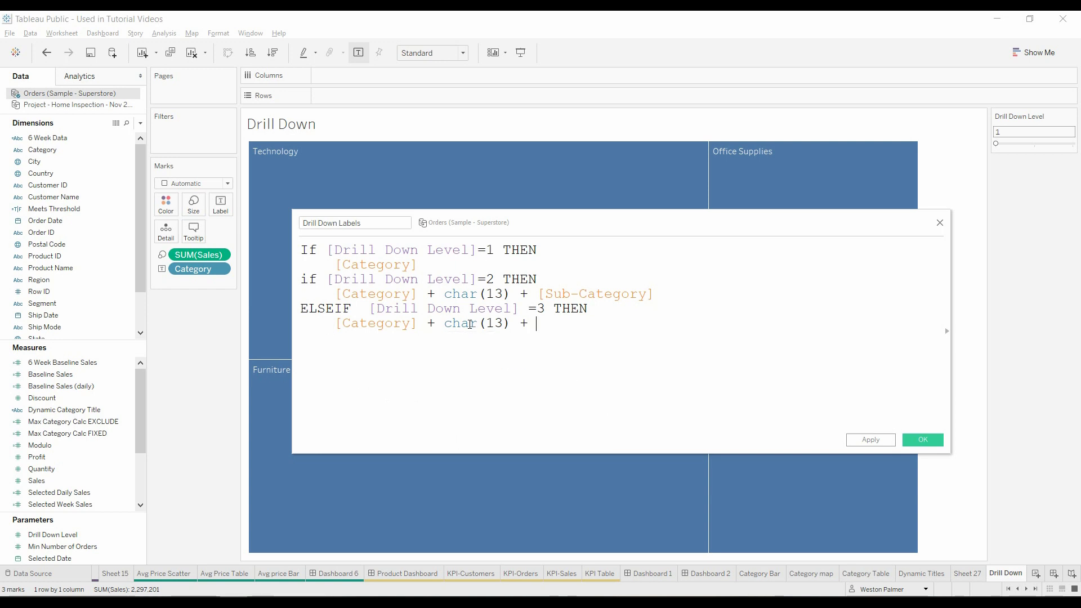
text(sub)
key(Return)
text(+ char(13) + pro)
key(Down)
key(Return)
Step: Close the formula with END, change the second branch's if to ELSEIF, and save the calculated field
key(Return)
text(END)
text(ELSE)
key(Return)
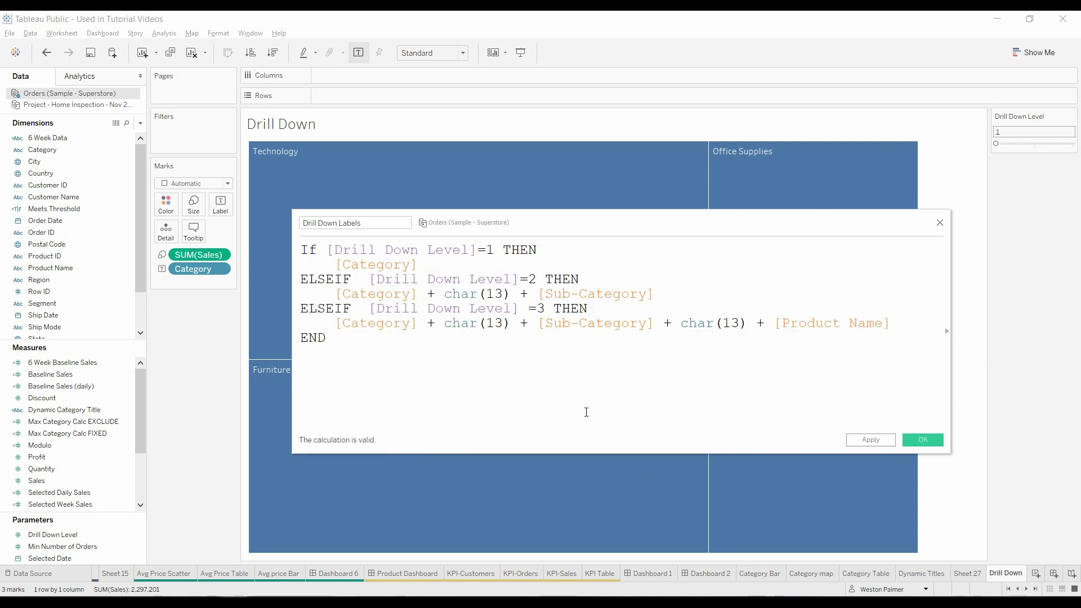
click(913, 440)
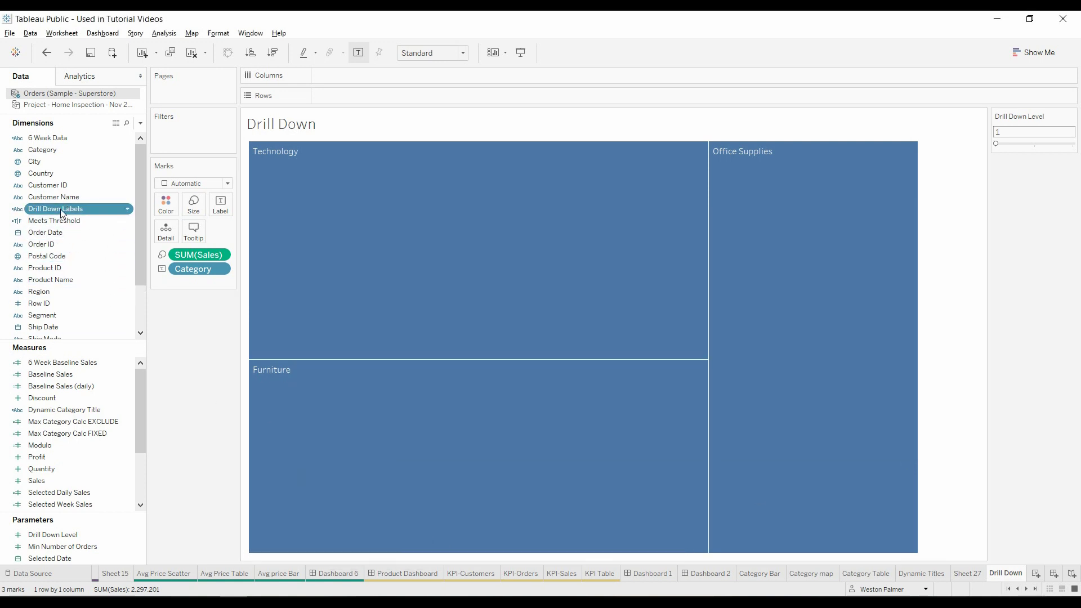
Step: Replace Category with Drill Down Labels as the treemap's label, and color the marks by Drill Down Labels
drag(58, 208, 188, 265)
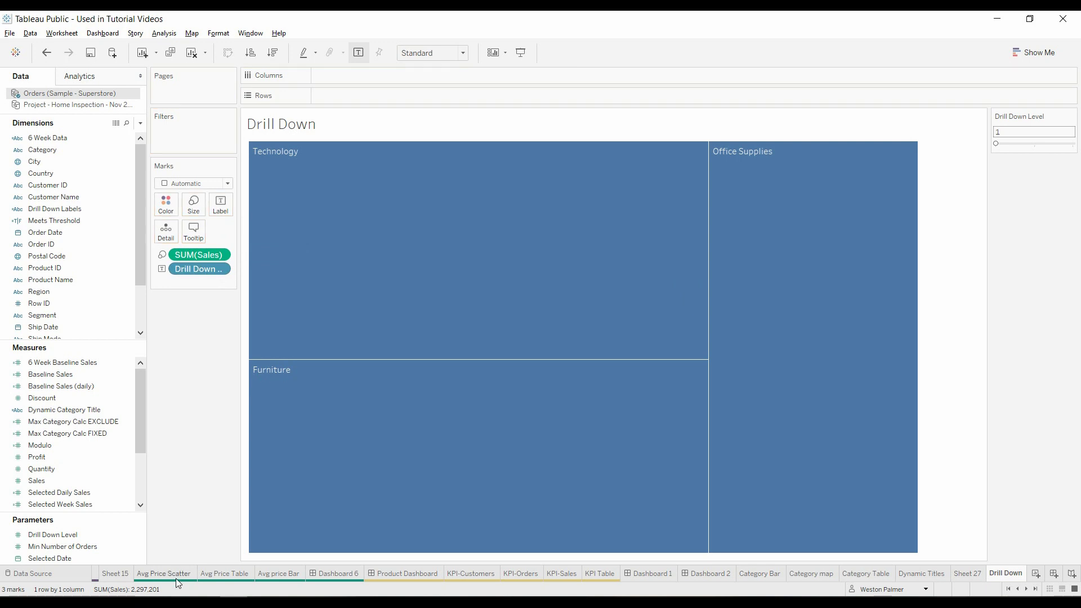
mouse_move(400, 203)
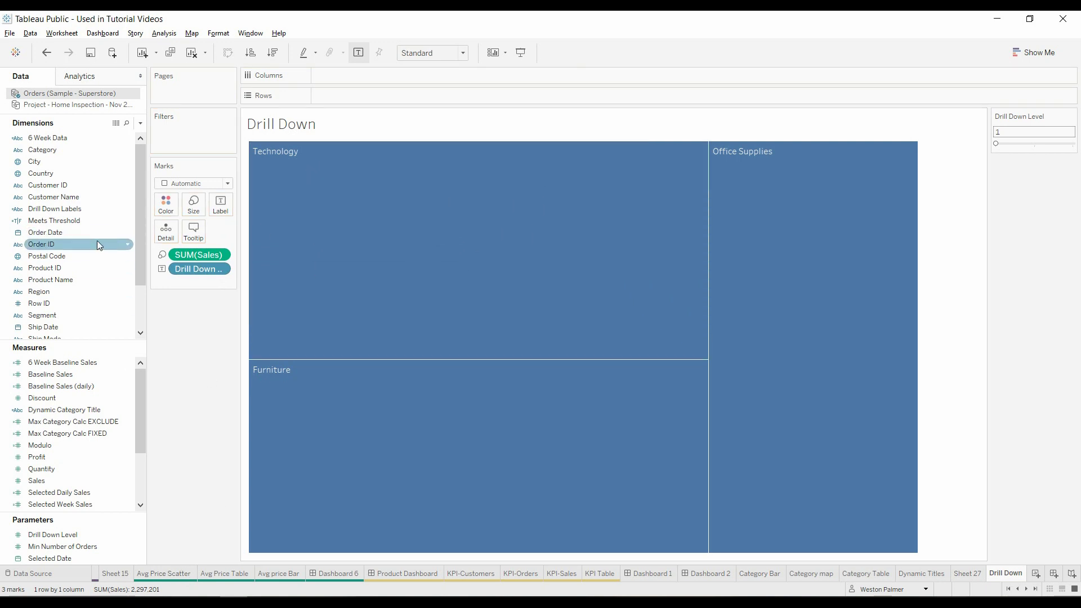
drag(73, 206, 165, 205)
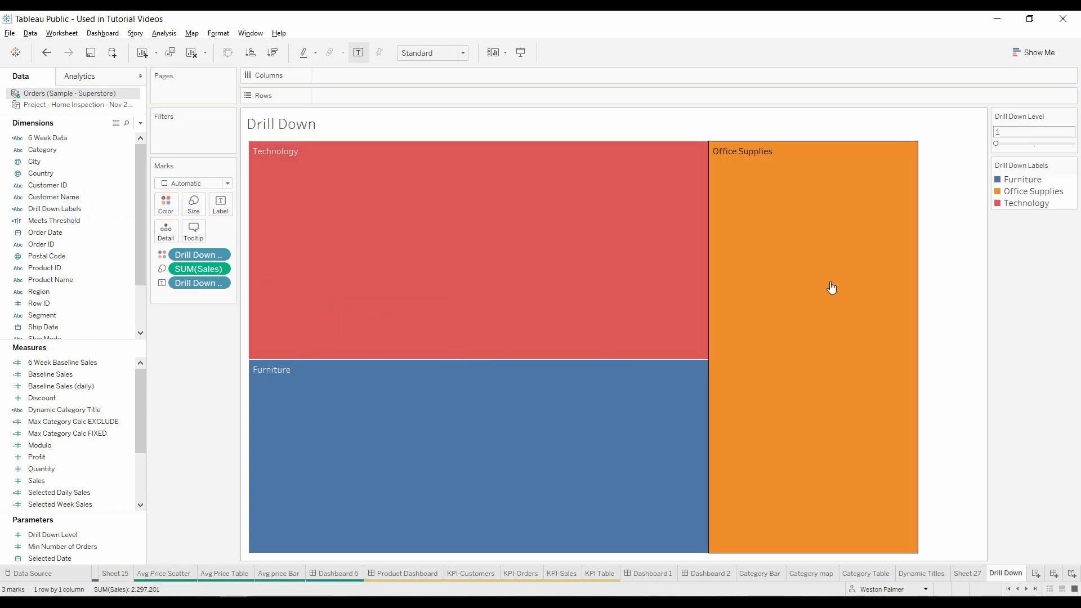
mouse_move(795, 312)
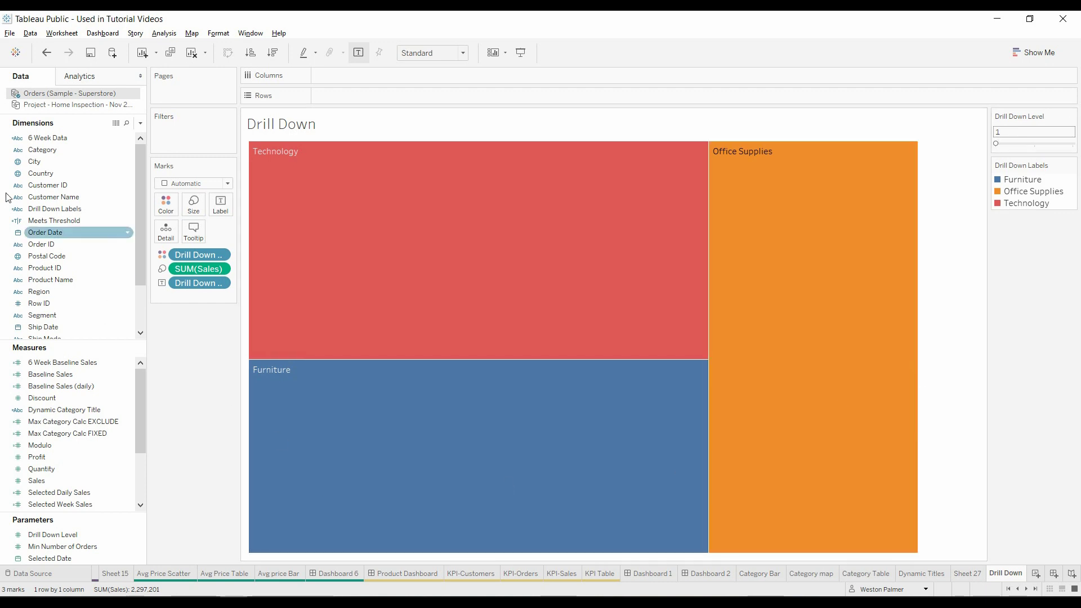
click(304, 287)
click(282, 268)
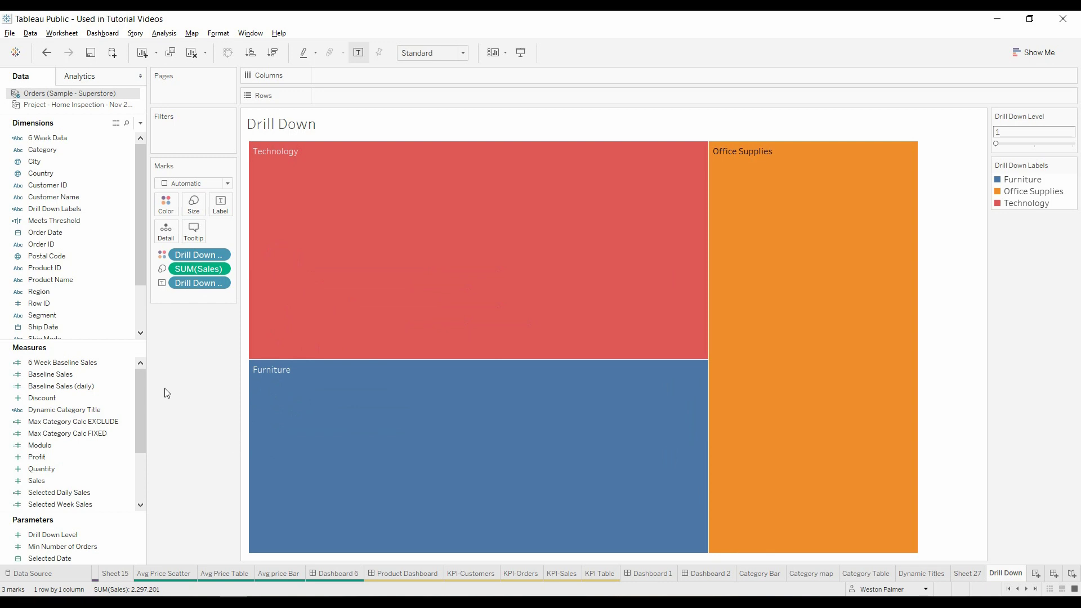
Step: Create a new calculated field named Drill Down Calc
click(139, 124)
click(105, 136)
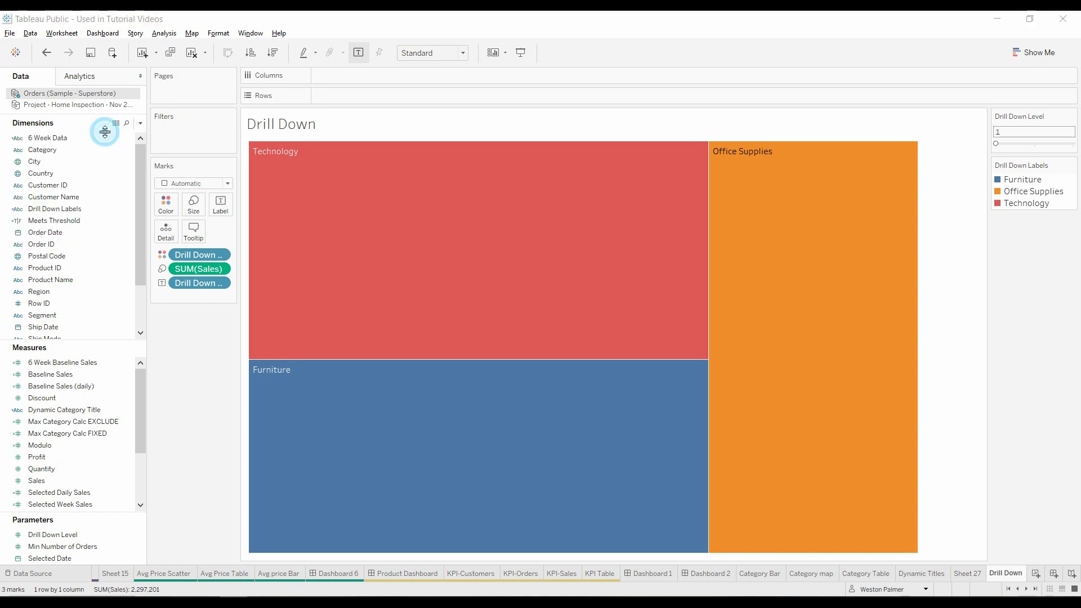
text(Drill)
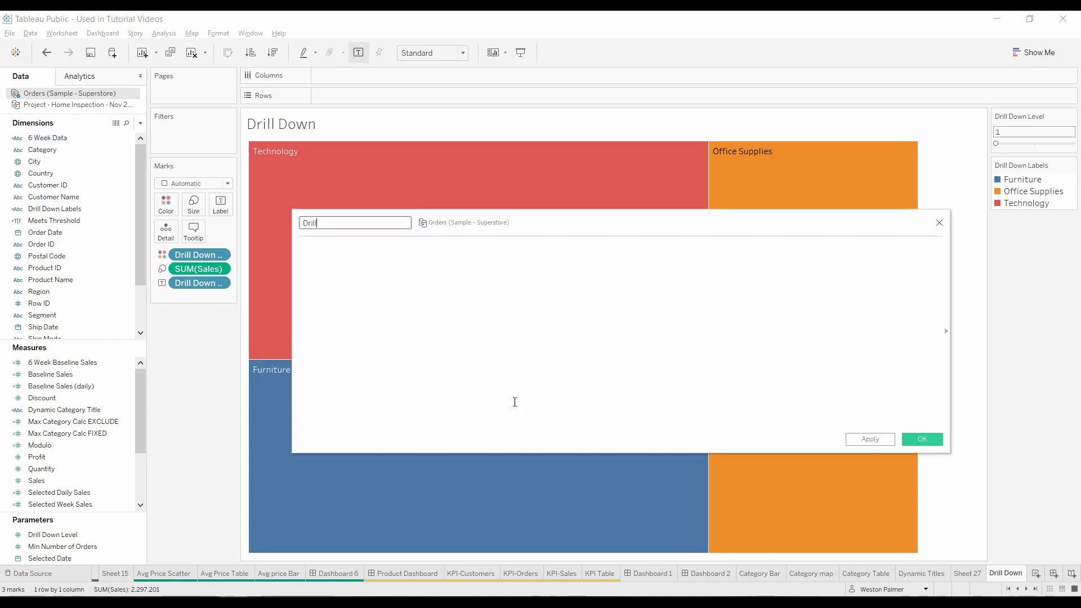
text( Down Calc)
key(Tab)
Step: Write the formula's first branch as if [Drill Down Level]=1 THEN, returning 2
text(if dri)
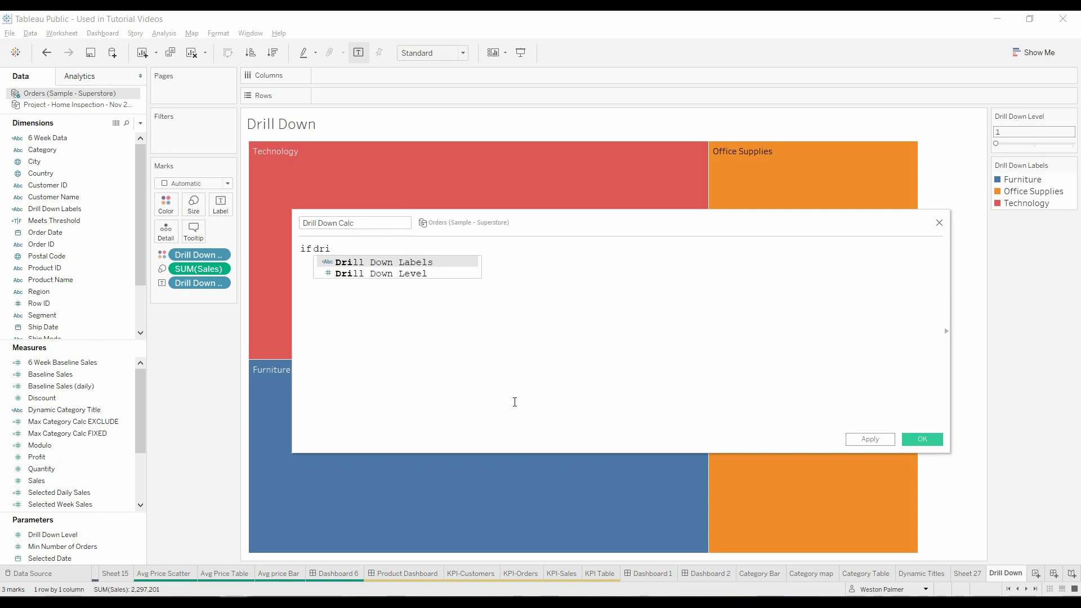
key(Down)
key(Return)
text(=1)
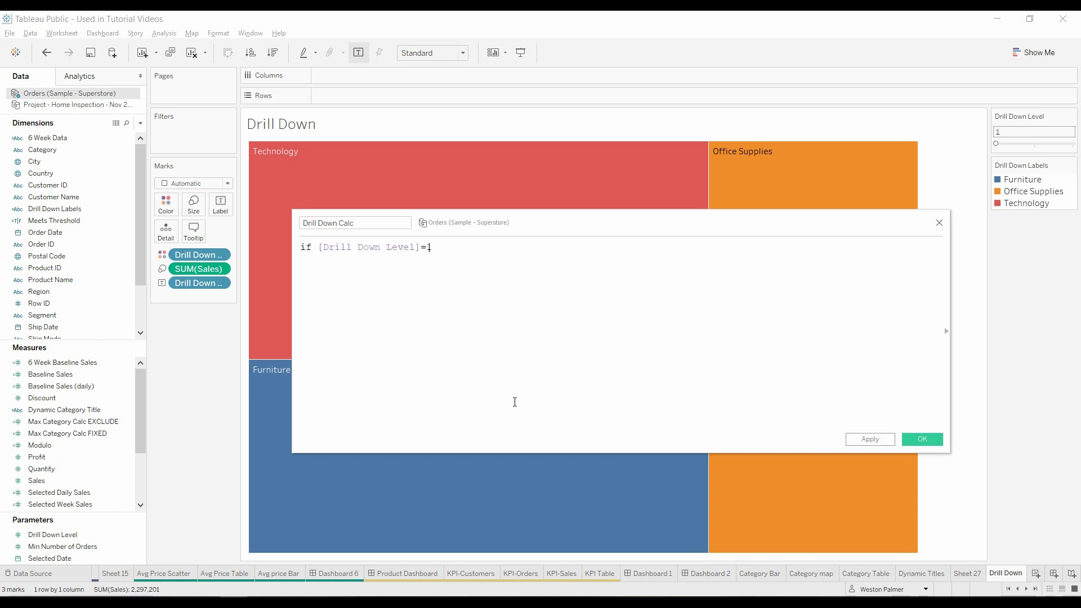
text( the)
key(Return)
key(Return)
text(2)
key(Return)
Step: Add a second branch to the formula, elseif [Drill Down Level] =2 THEN, returning 3
text(elseifdri)
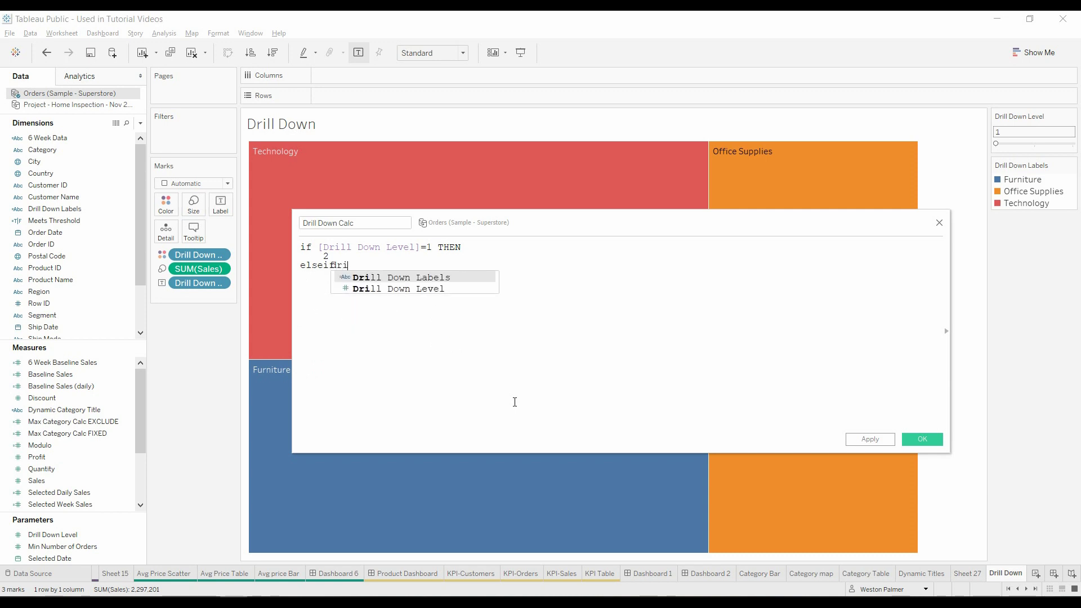
key(Down)
key(Return)
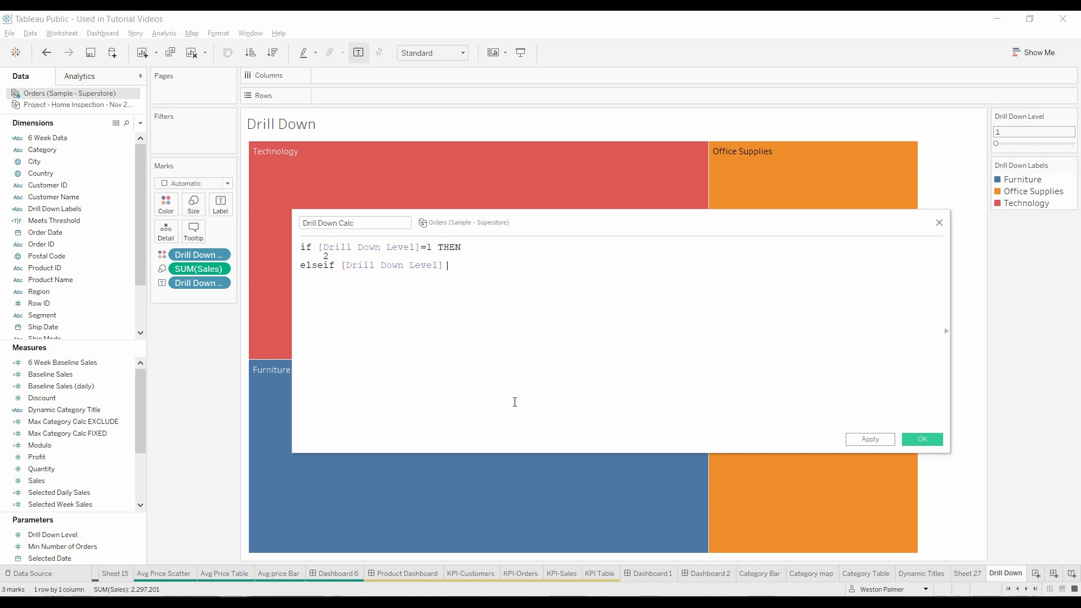
text(=2th)
key(Return)
key(Return)
scroll(461, 371, up, 3)
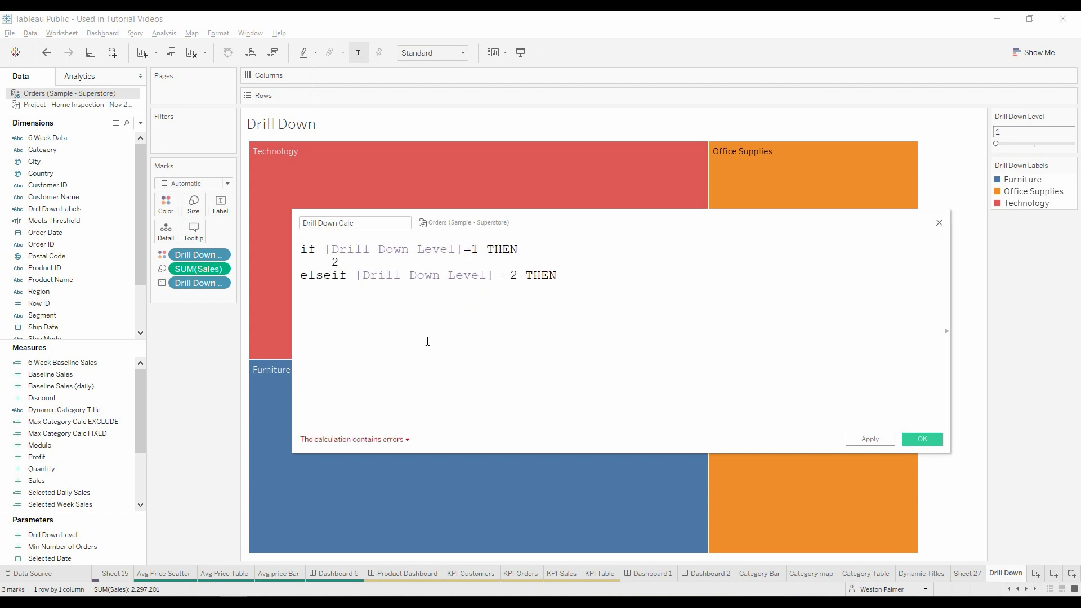
click(388, 295)
key(Tab)
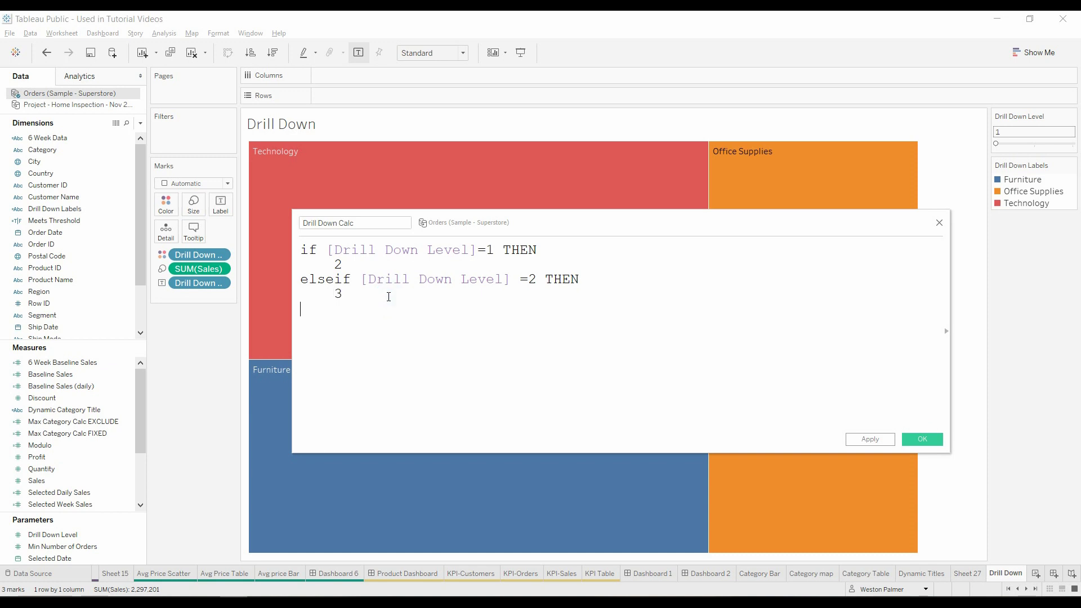
Step: Add a third branch to the formula, elseif [Drill Down Level] =3 THEN, returning 1
text(elseif dri)
key(Down)
key(Return)
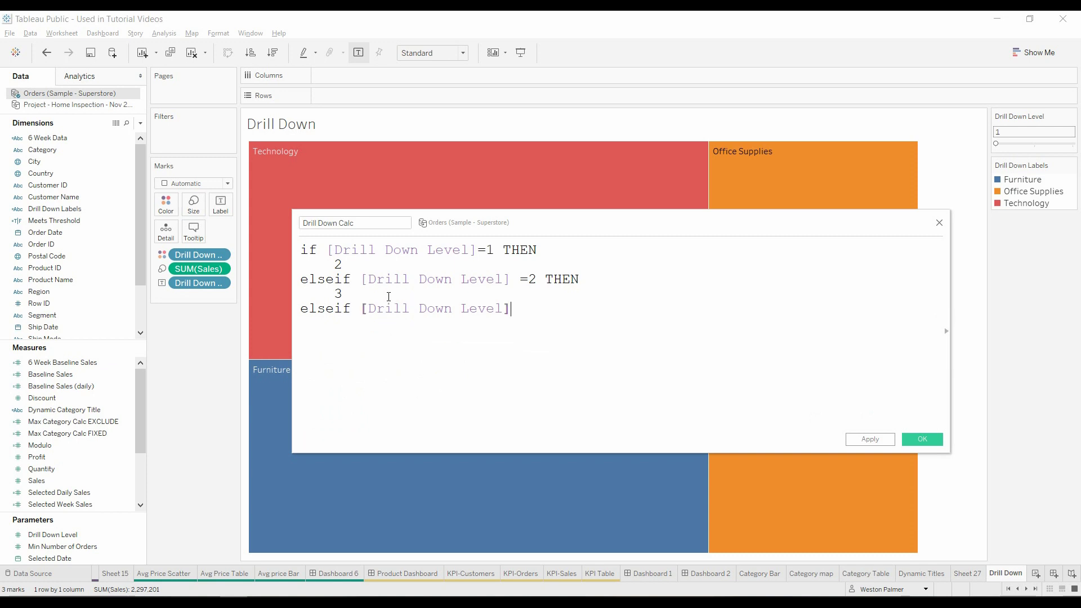
text(=3 the)
key(Tab)
key(Return)
text(1)
key(Return)
Step: Close the Drill Down Calc formula with END and save the calculated field
text(end)
key(Tab)
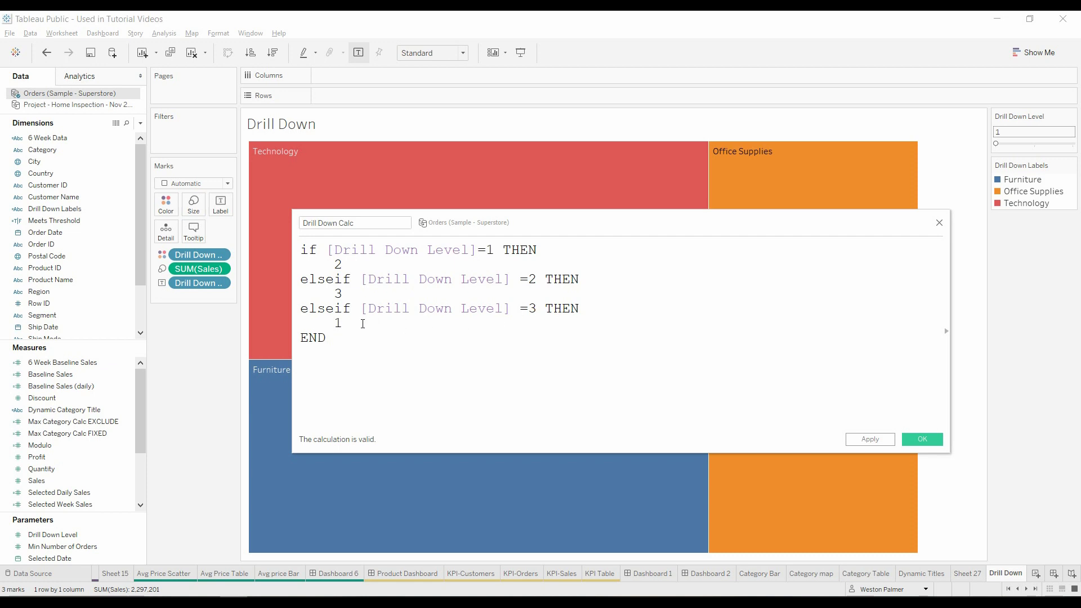
click(923, 439)
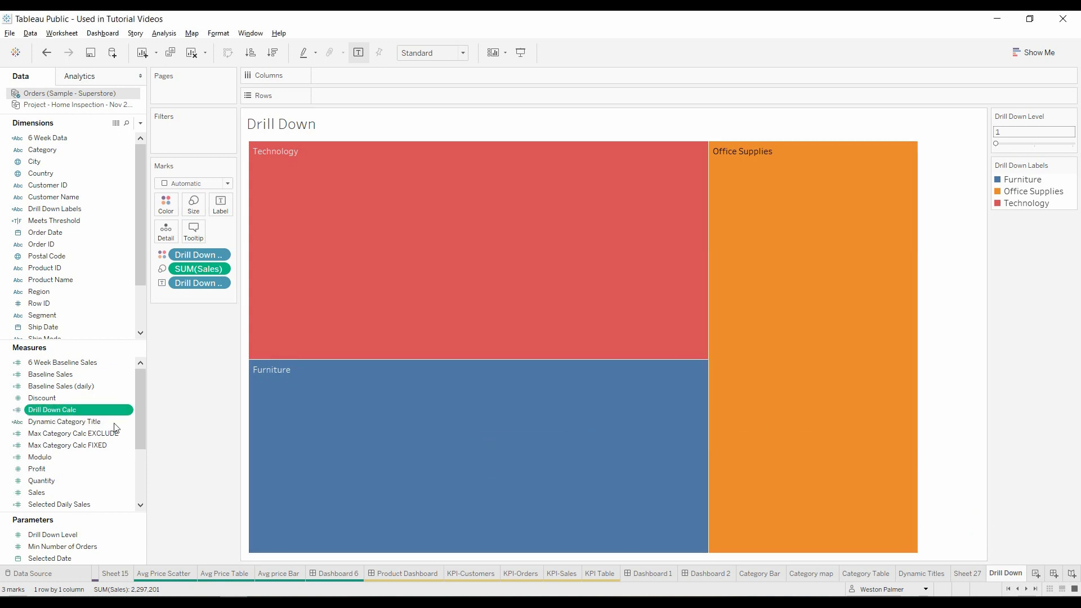
Step: Add Drill Down Calc to the treemap's labels and set its aggregation to Average
drag(56, 411, 173, 239)
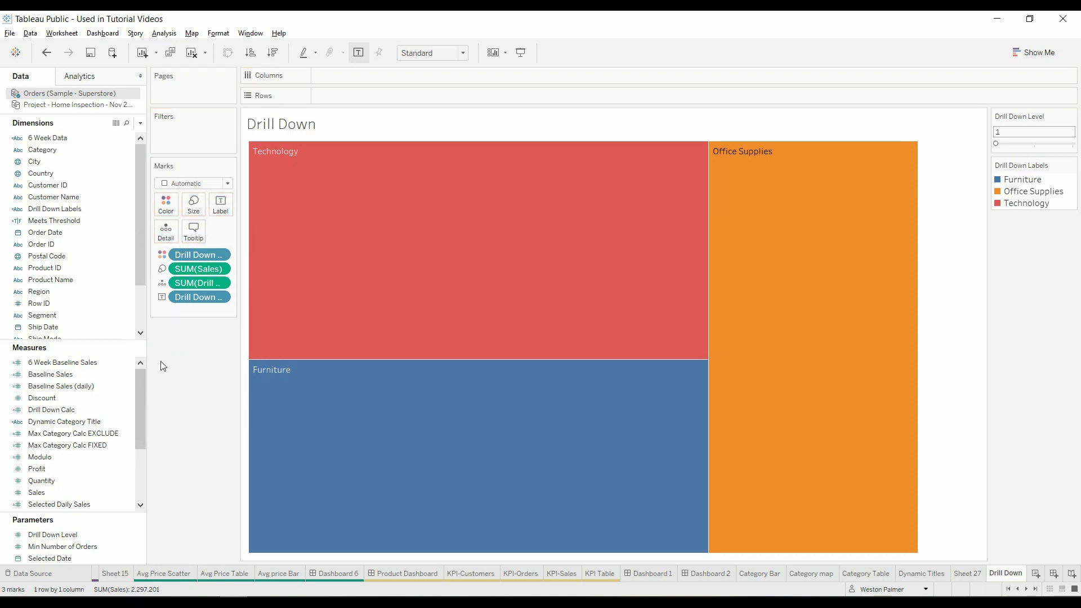
drag(187, 285, 220, 205)
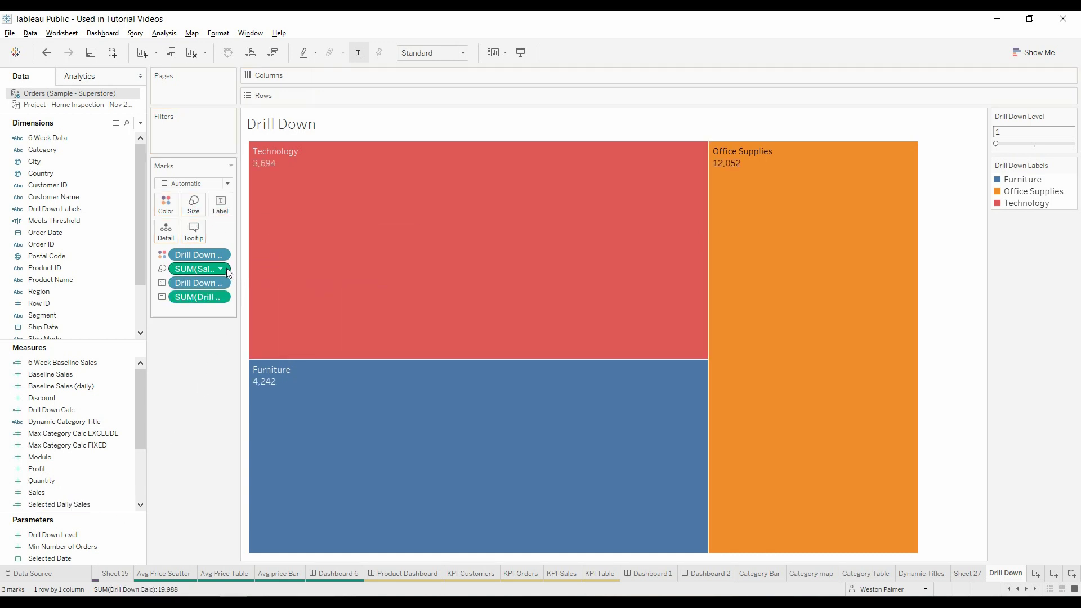
click(223, 297)
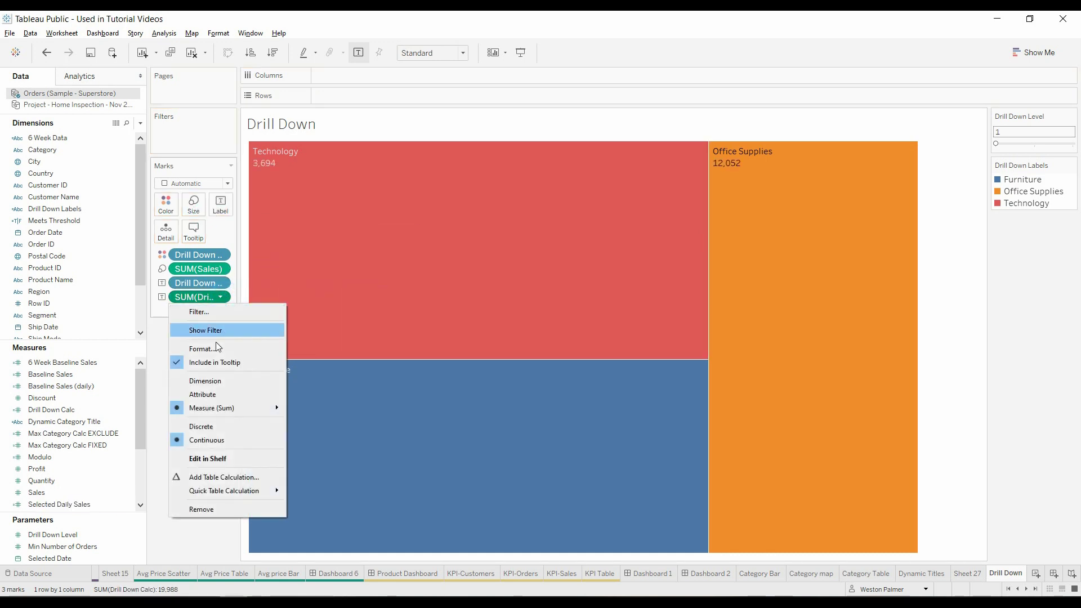
mouse_move(230, 408)
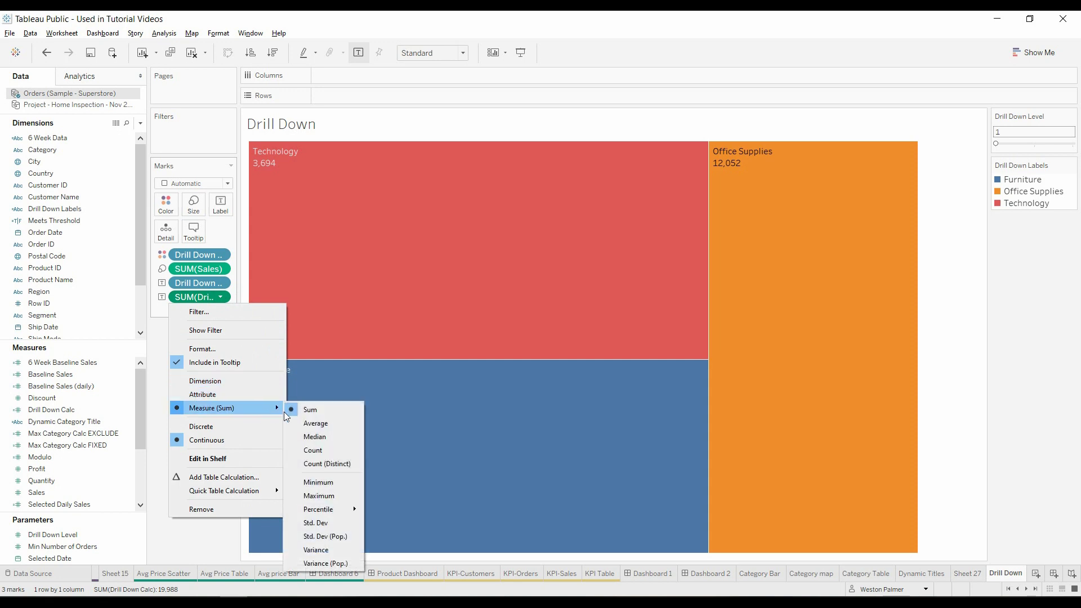
click(314, 422)
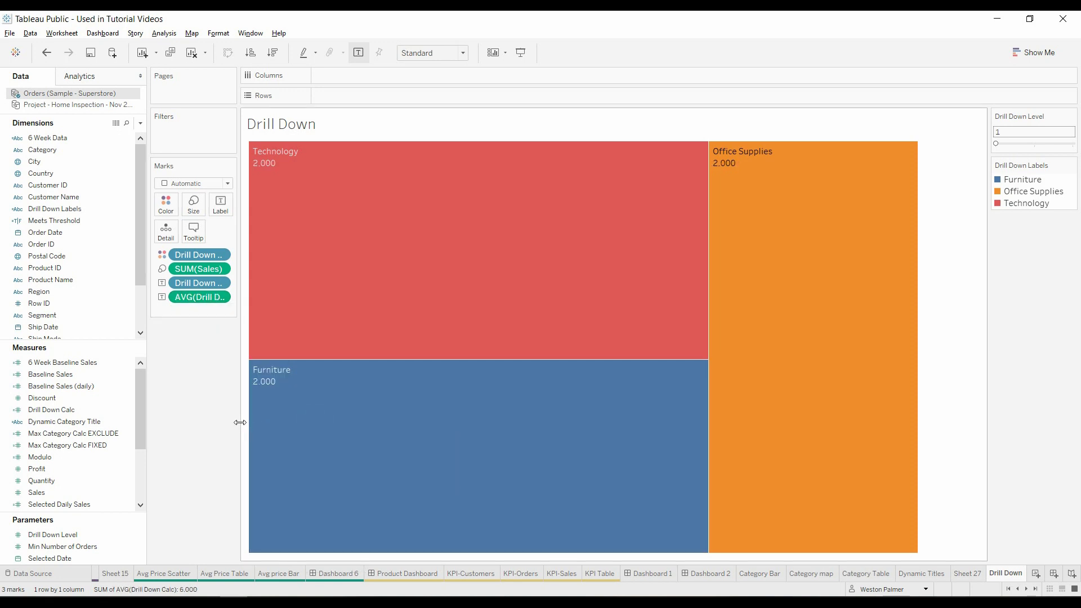
Step: Edit the worksheet's Set Parameter action so its value comes from AVG(Drill Down Calc) with Average aggregation, and save the action
click(66, 35)
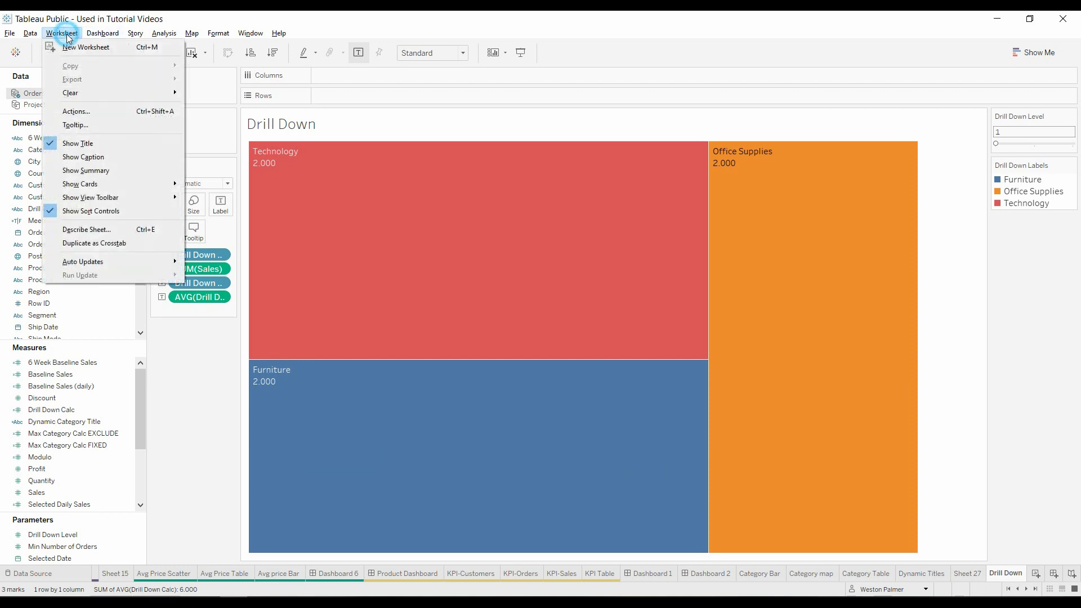
click(77, 116)
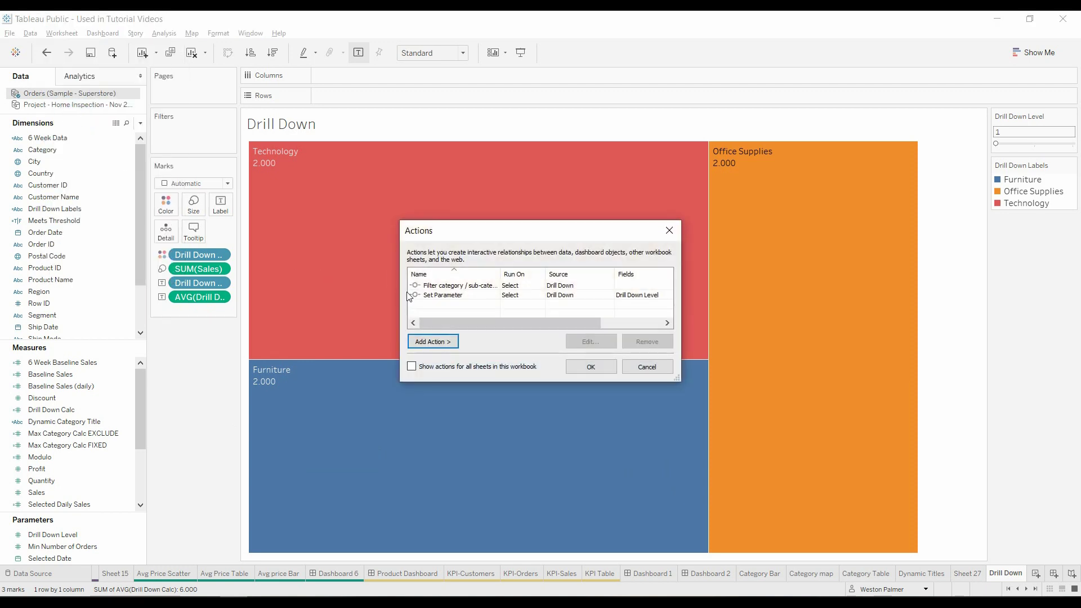
click(437, 295)
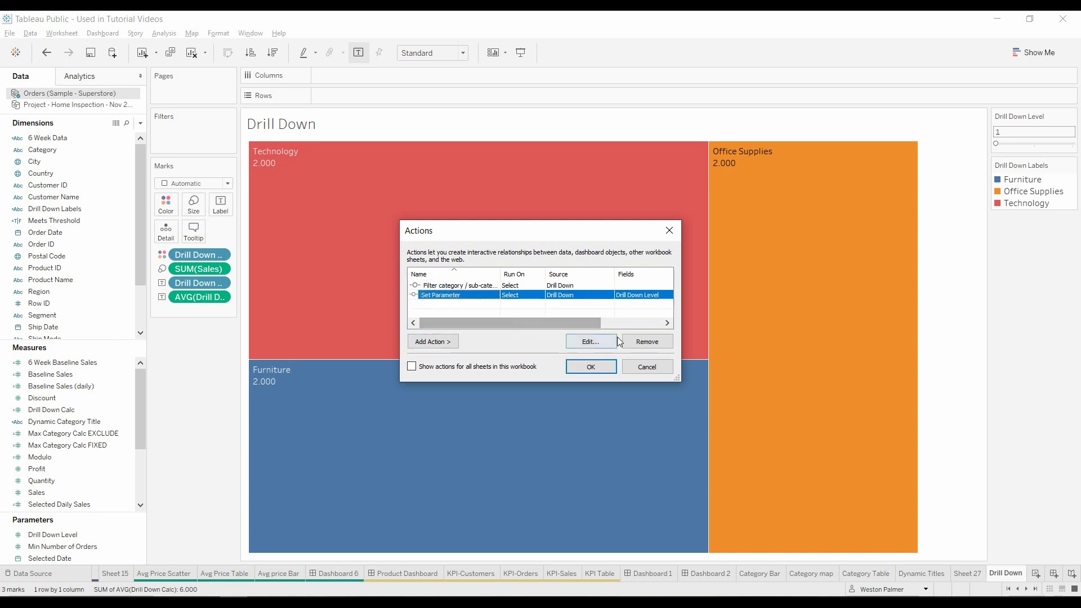
click(590, 342)
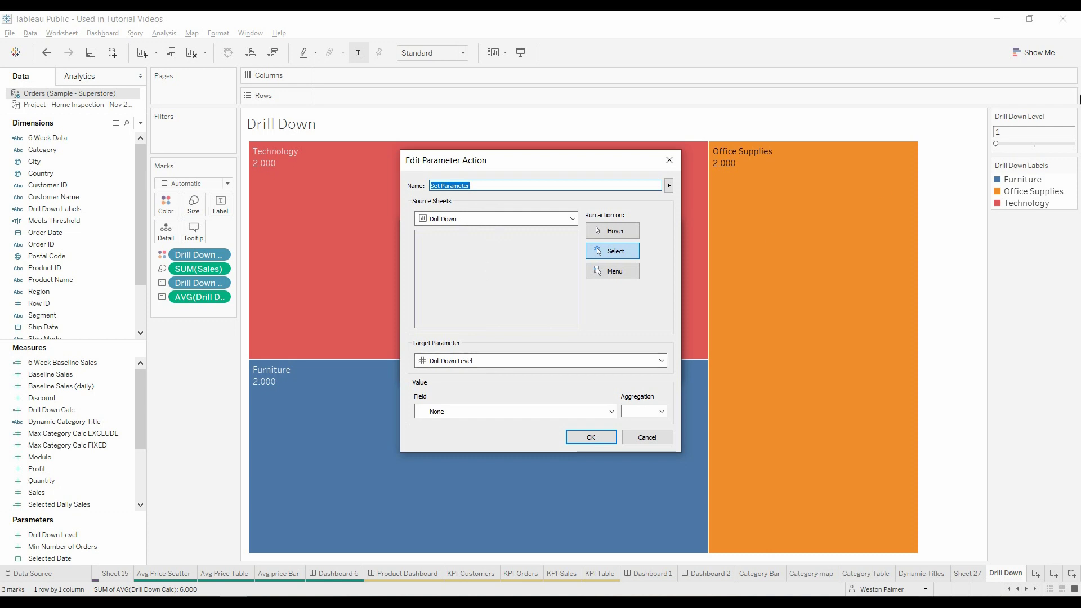
click(456, 414)
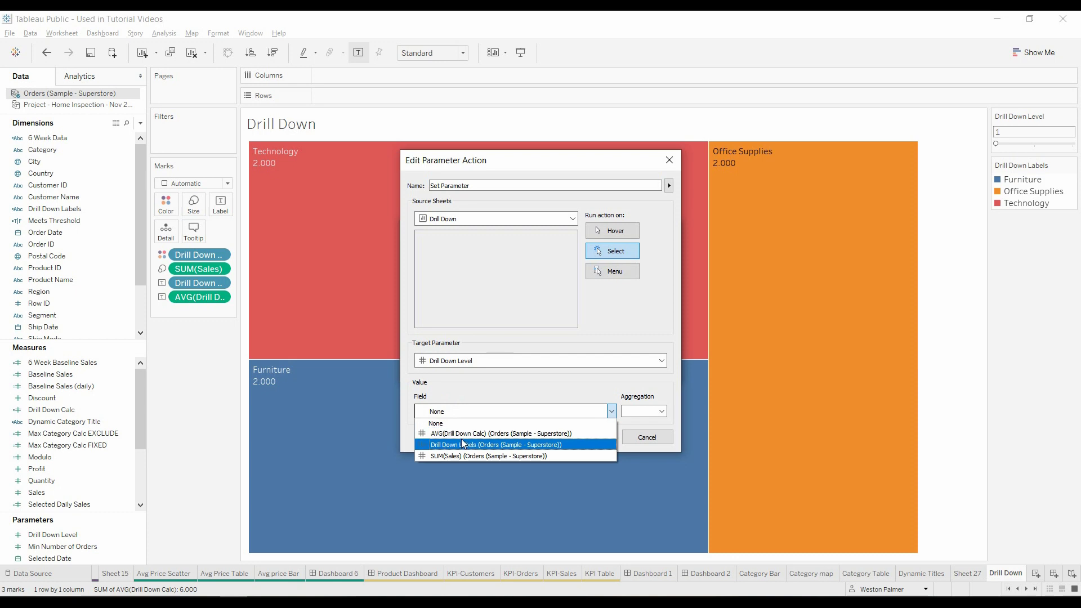
click(464, 433)
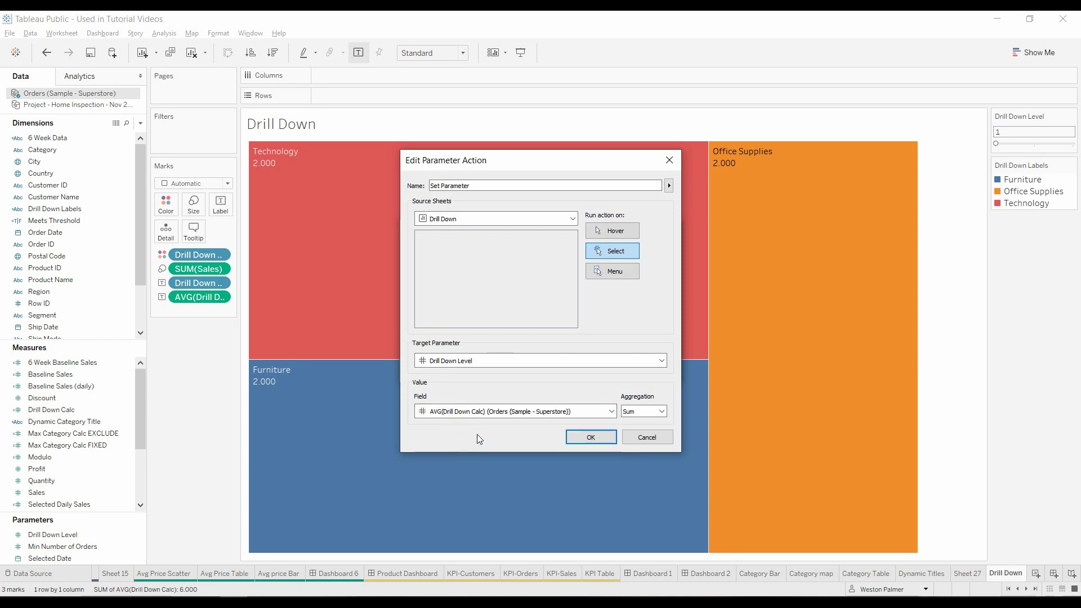
click(663, 412)
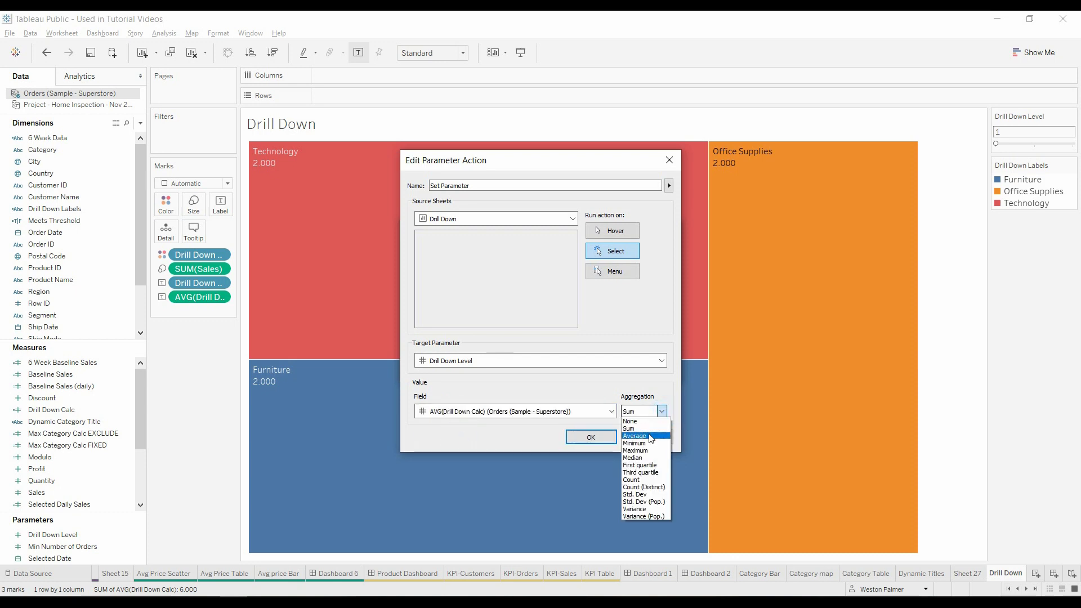
click(648, 434)
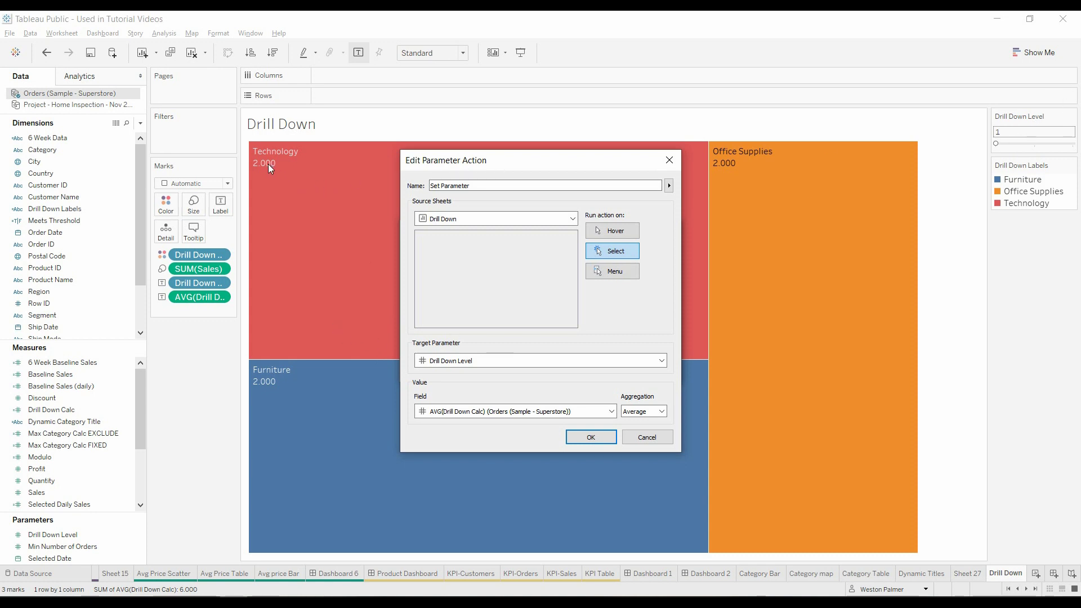
click(589, 437)
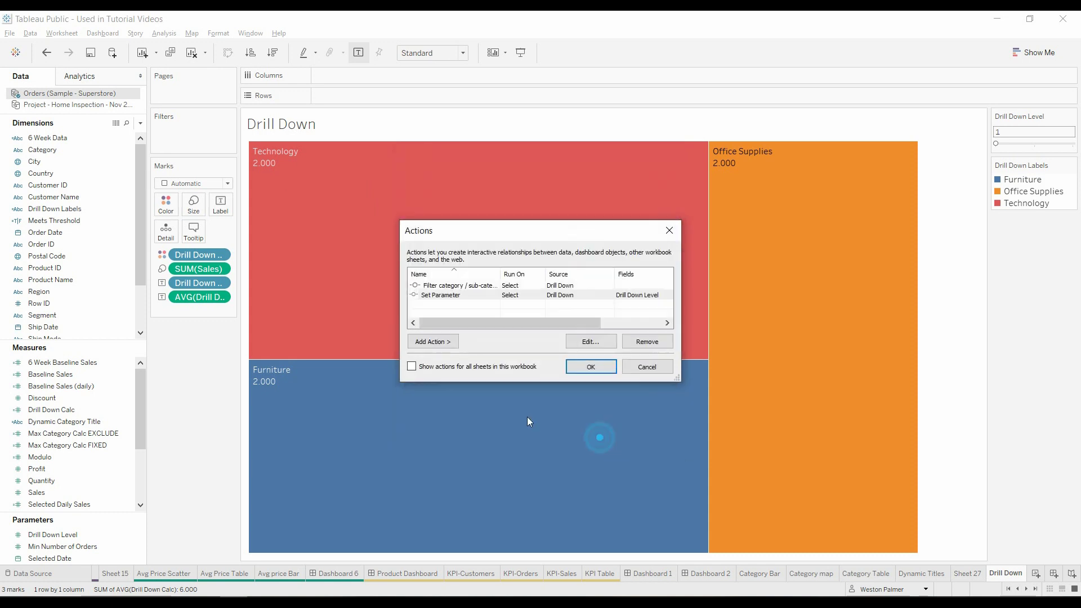
click(602, 369)
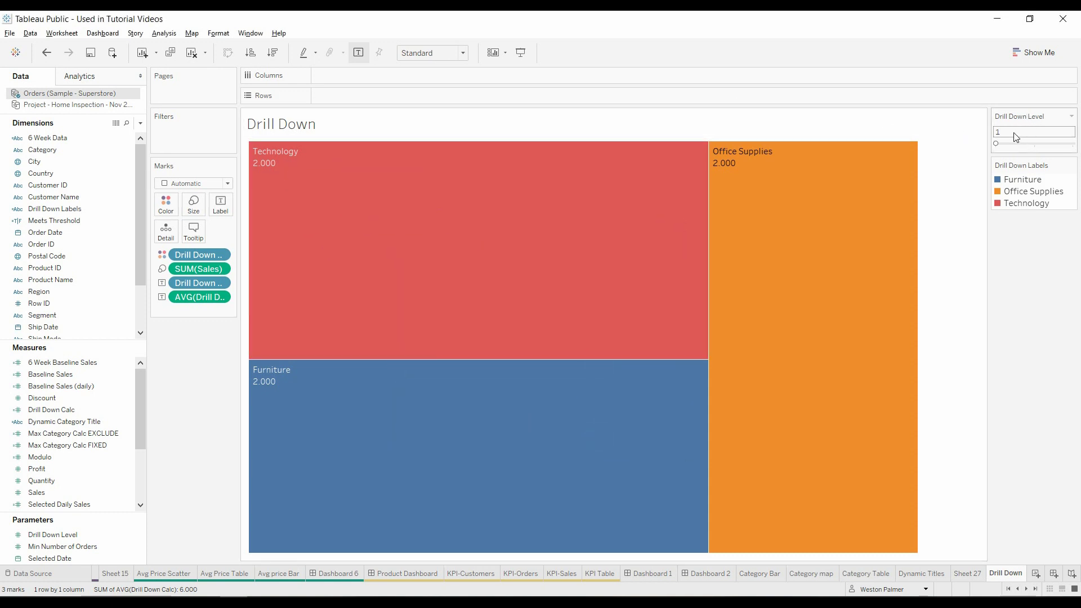
Step: Test the drill-down by selecting the Technology mark, the Furniture Tables mark, and a product-level Office Supplies Binders mark
click(295, 251)
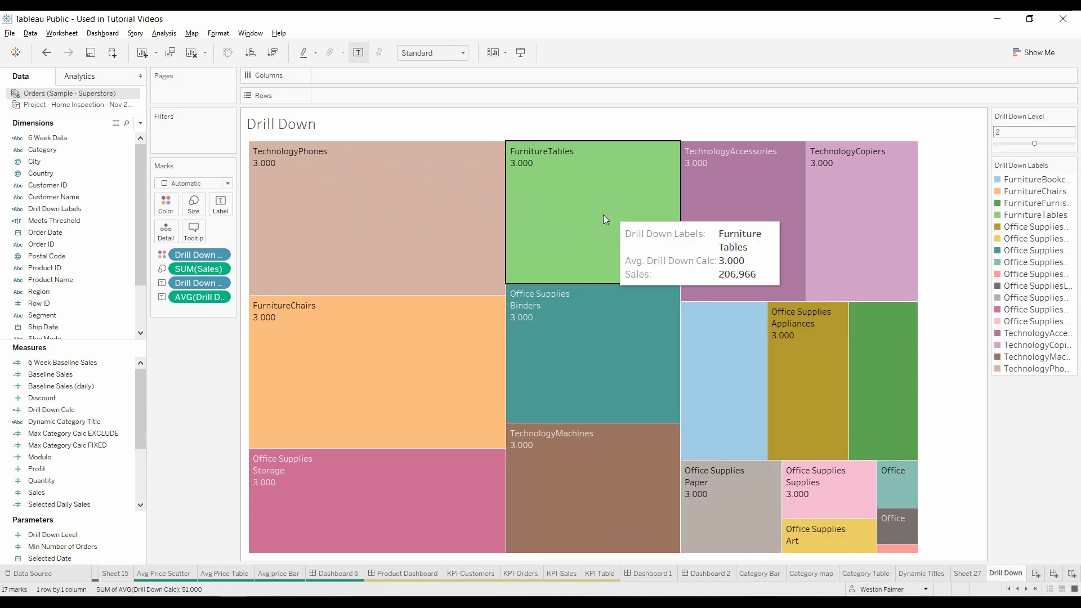
click(583, 214)
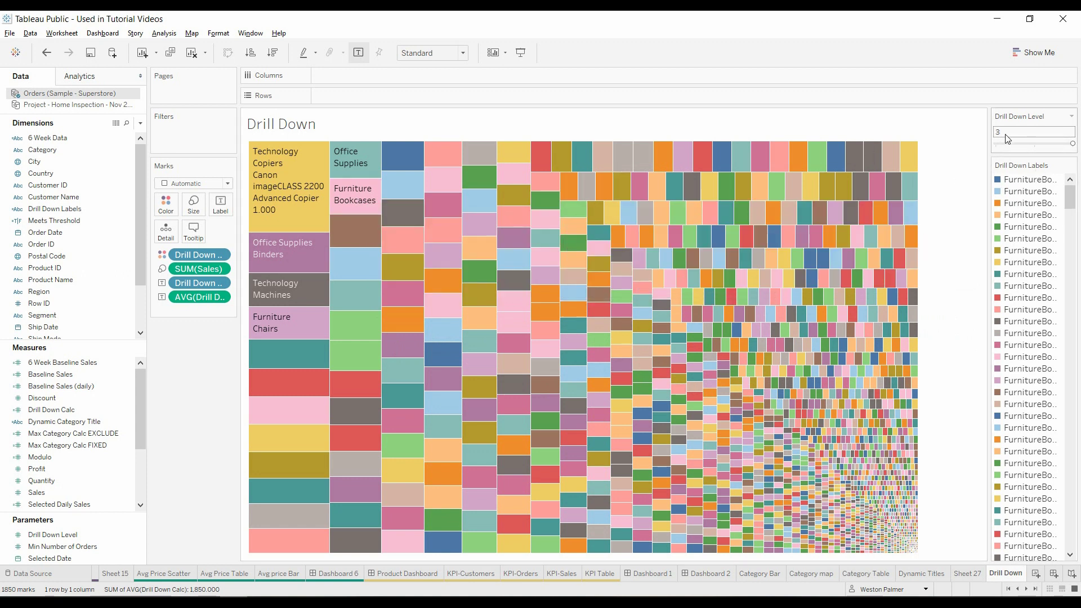
mouse_move(259, 224)
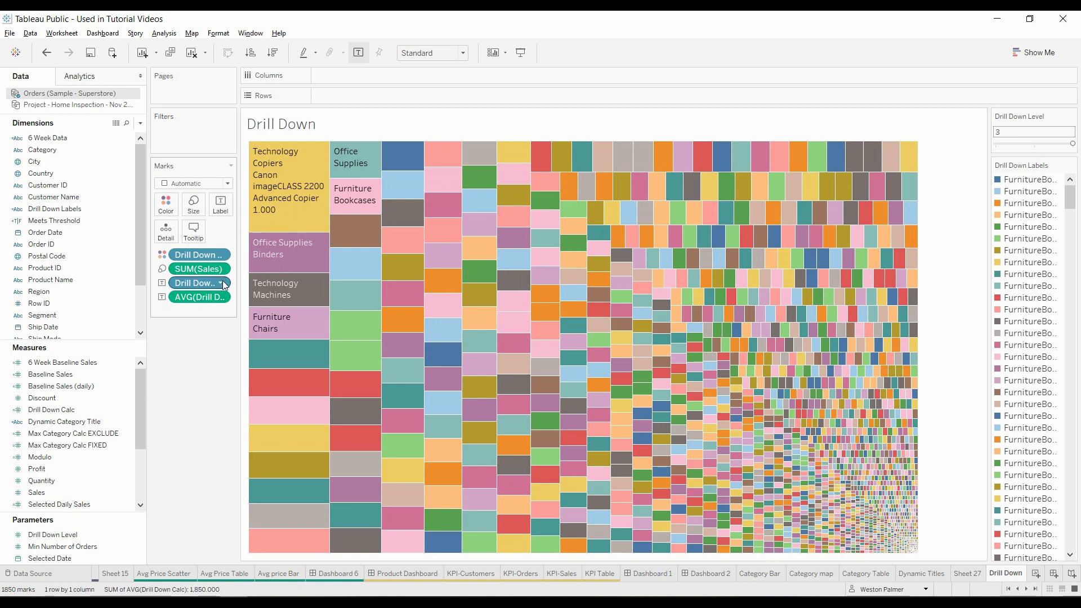
mouse_move(285, 206)
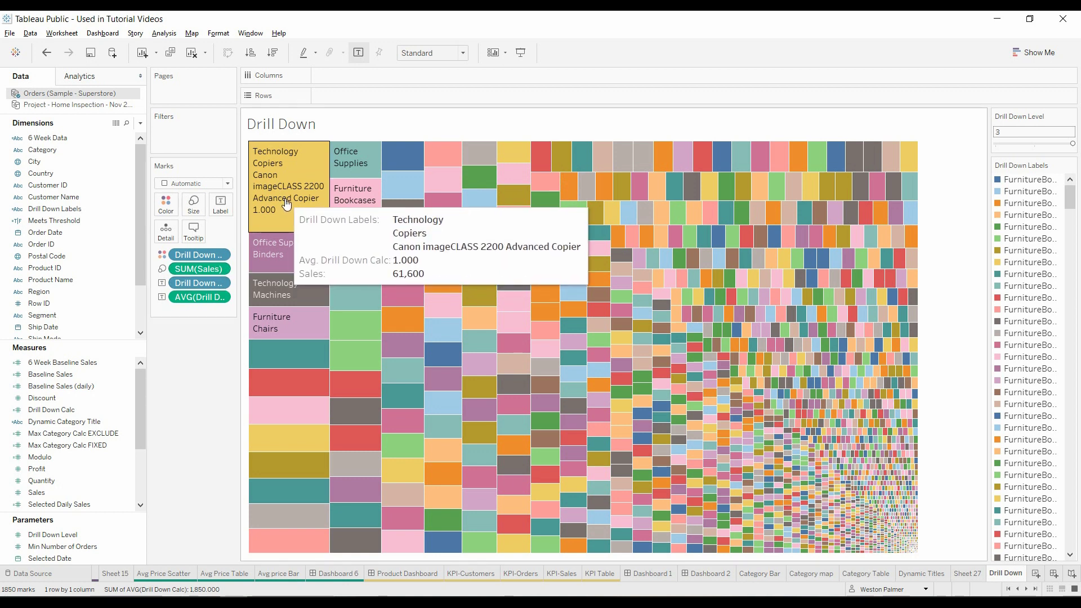
click(286, 267)
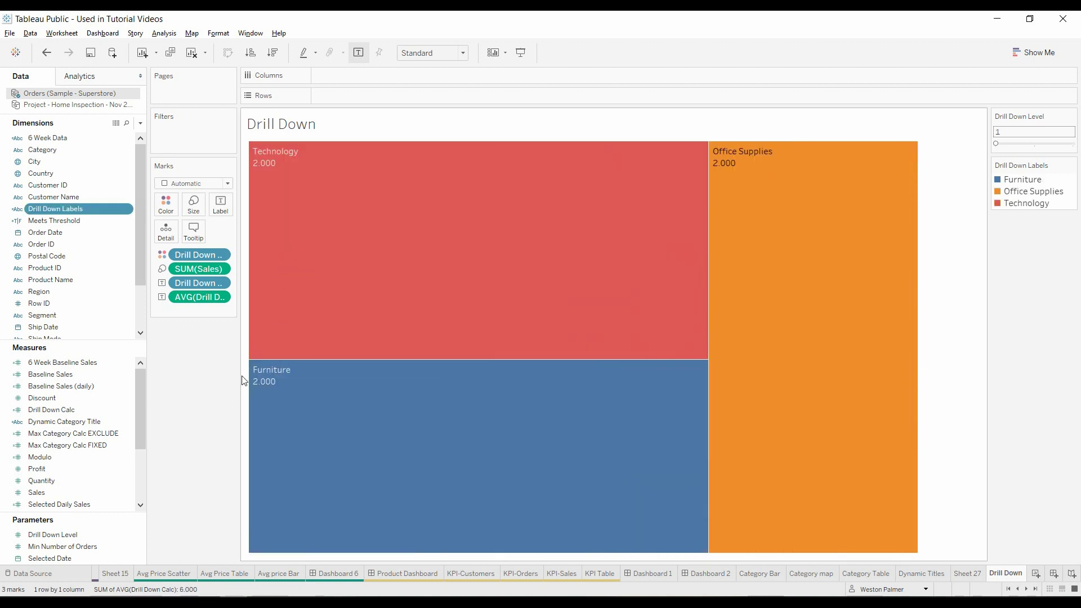
mouse_move(912, 282)
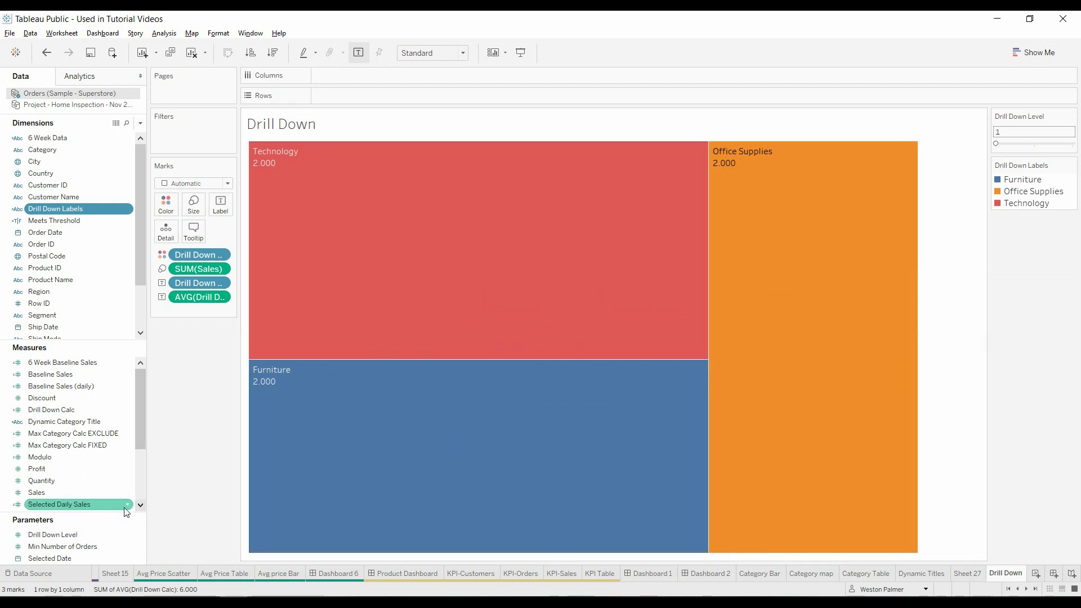
Step: Create a String parameter named Drill Down filter with an empty current value and all values allowed
click(140, 124)
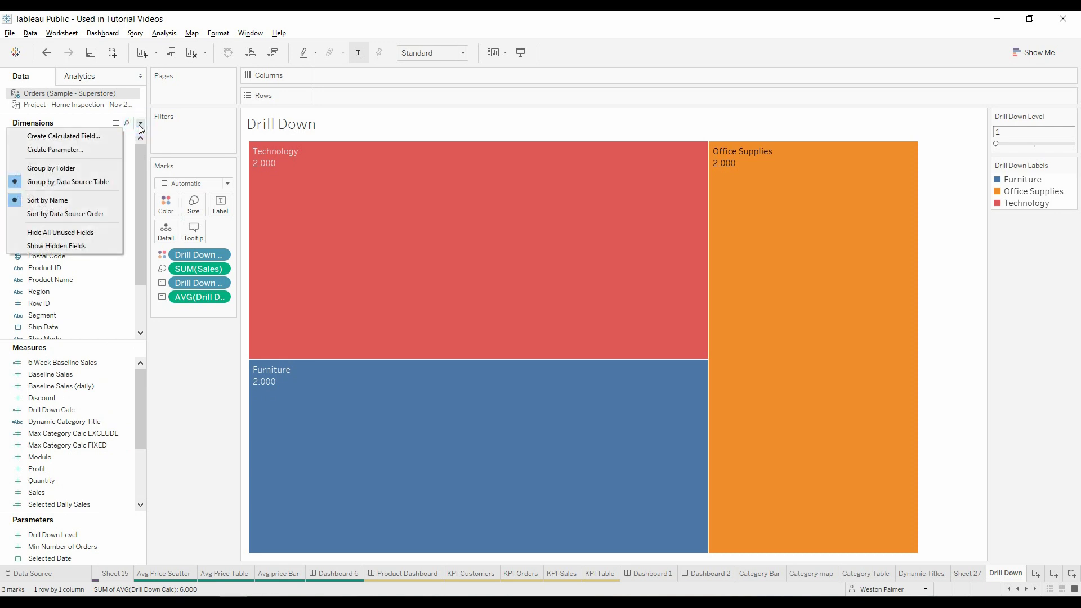
click(106, 147)
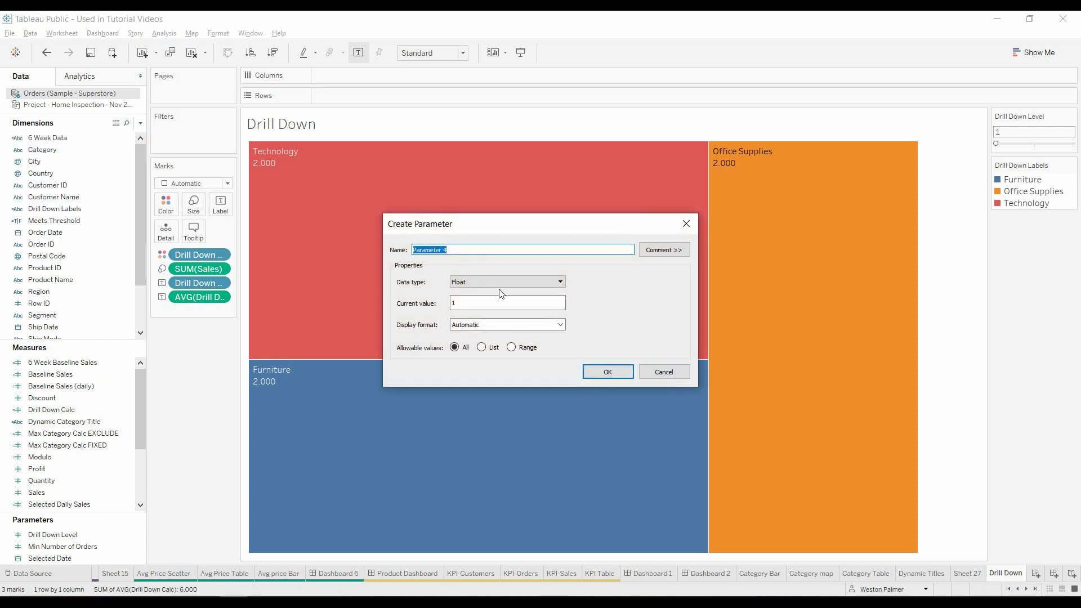
text(Drill Down filter)
click(501, 293)
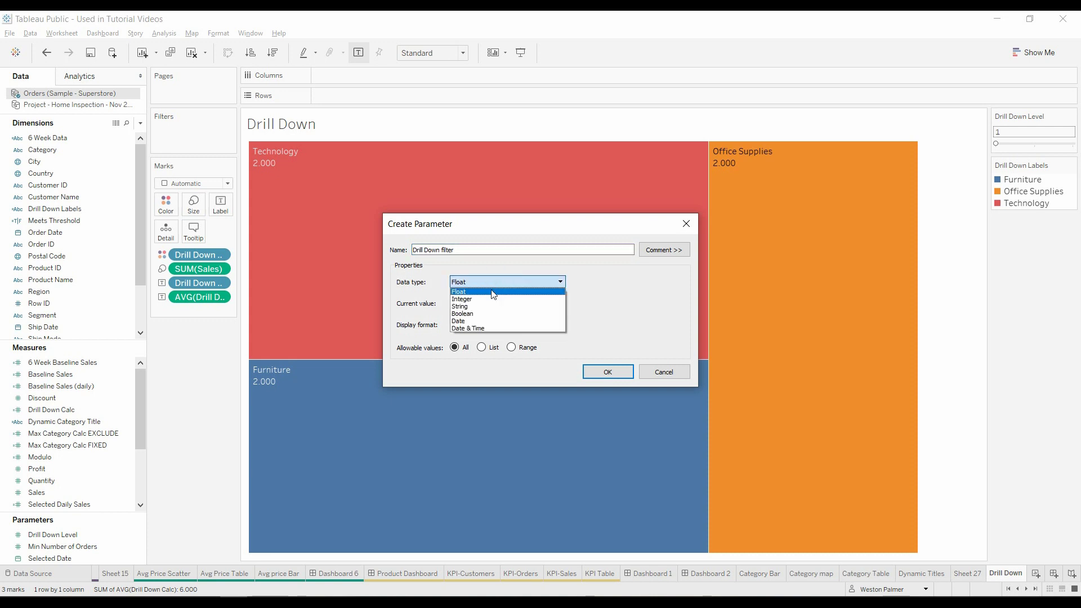
click(489, 307)
double_click(476, 308)
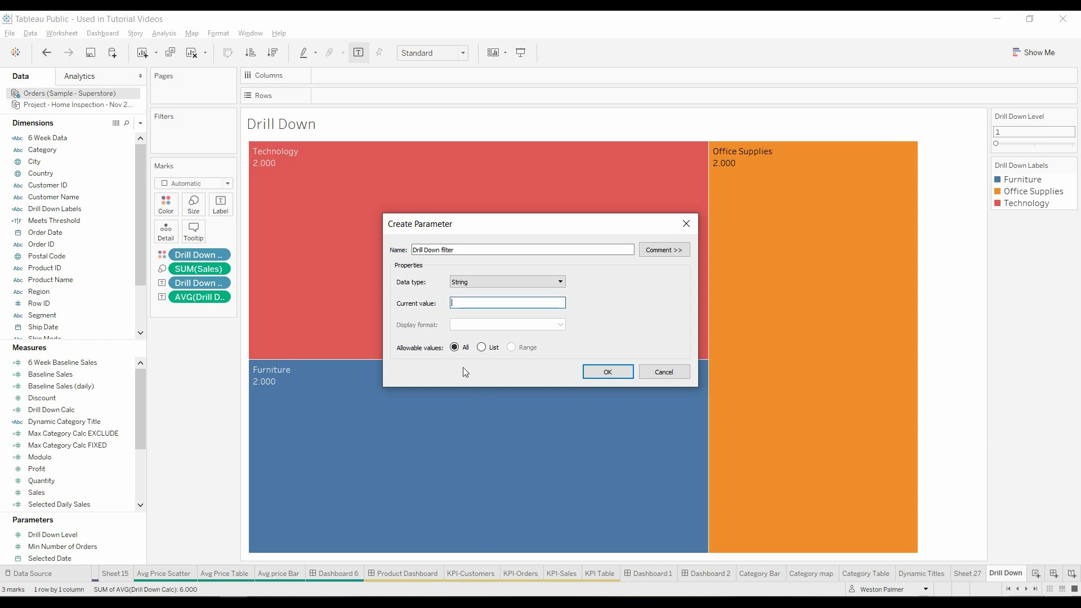
click(595, 381)
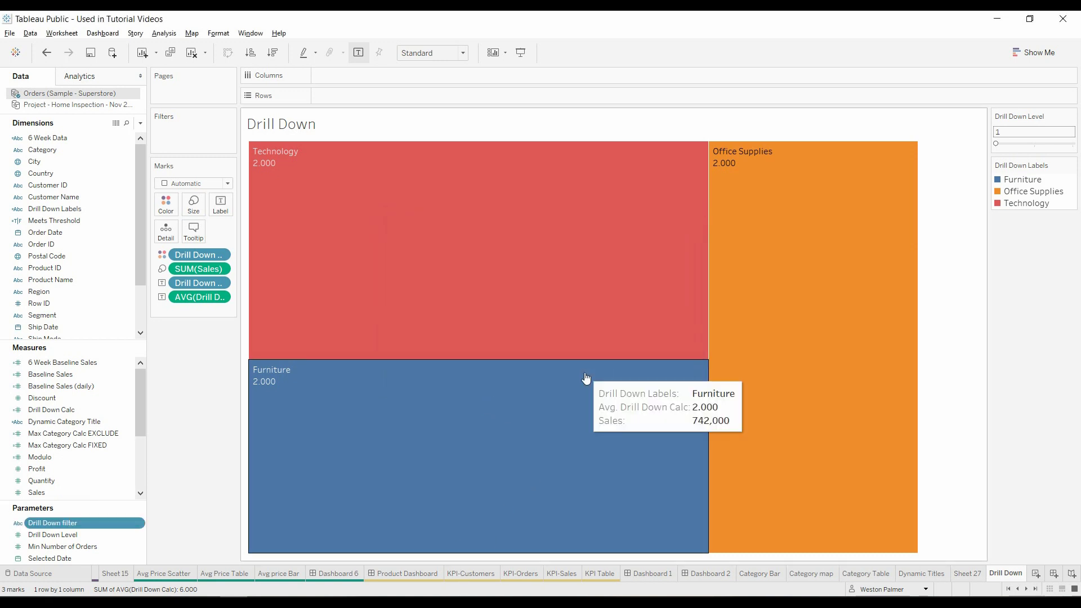
Step: Show the Drill Down filter parameter control on the sheet and move the Drill Down Labels legend below it
click(140, 525)
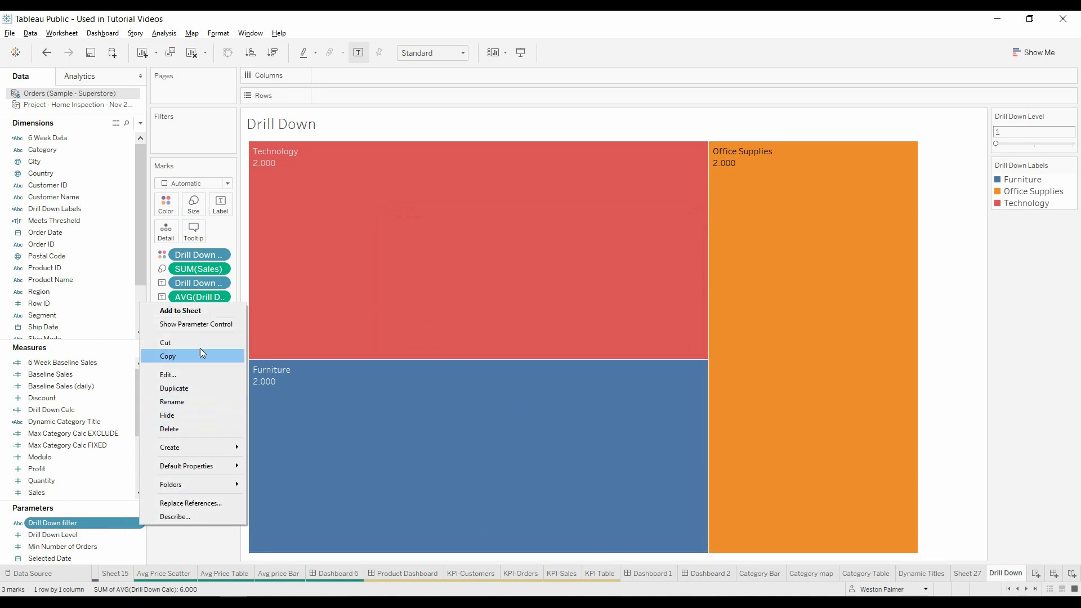
click(208, 325)
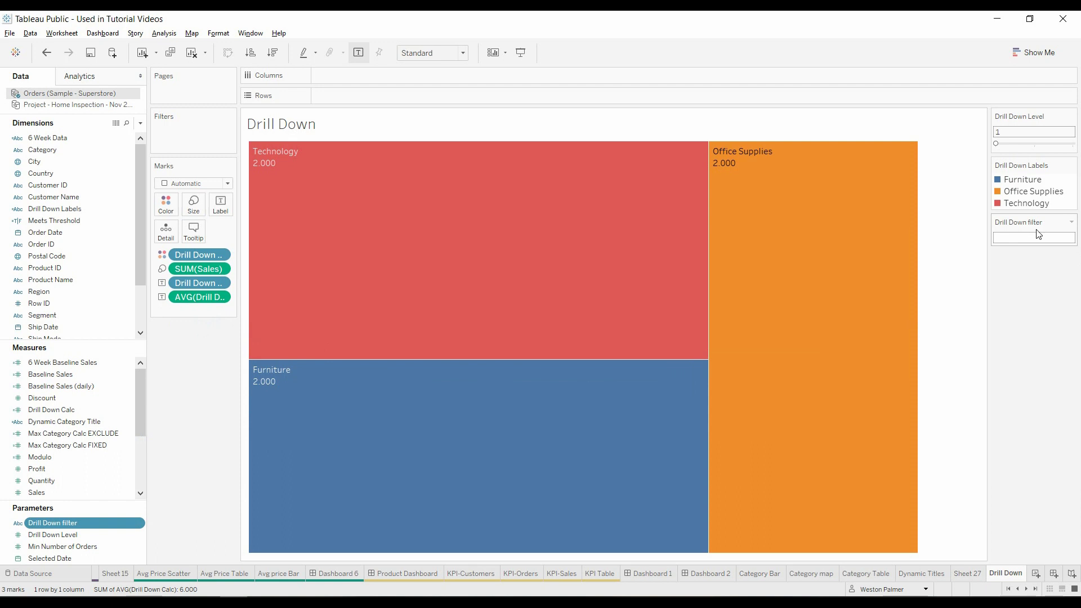
drag(1025, 163, 1037, 262)
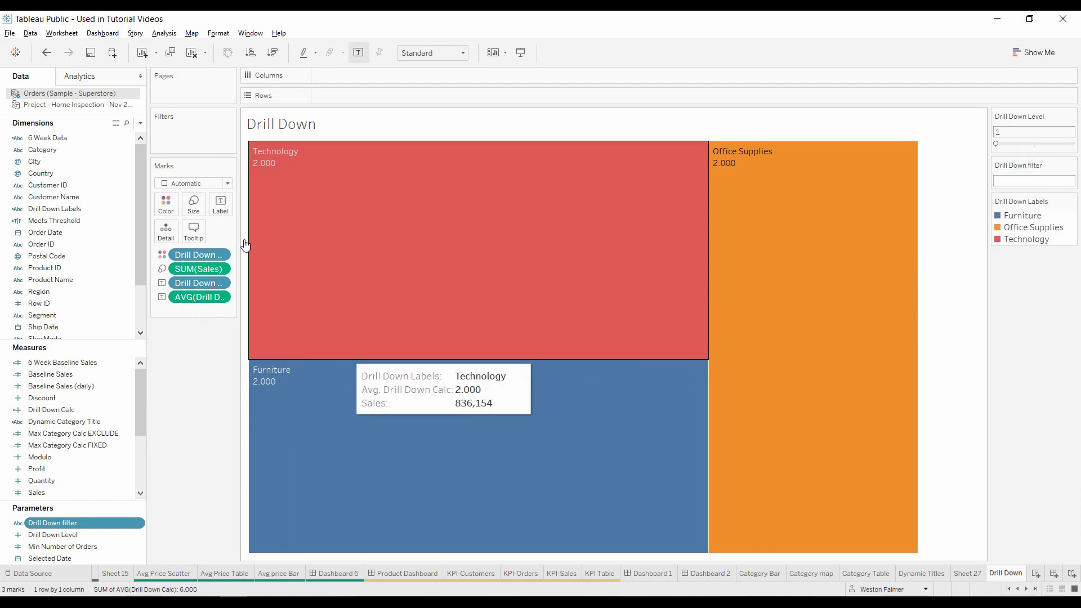
Step: Edit the worksheet's Filter category / sub-category parameter action to take its value from Drill Down Labels with aggregation None, and save it
click(141, 124)
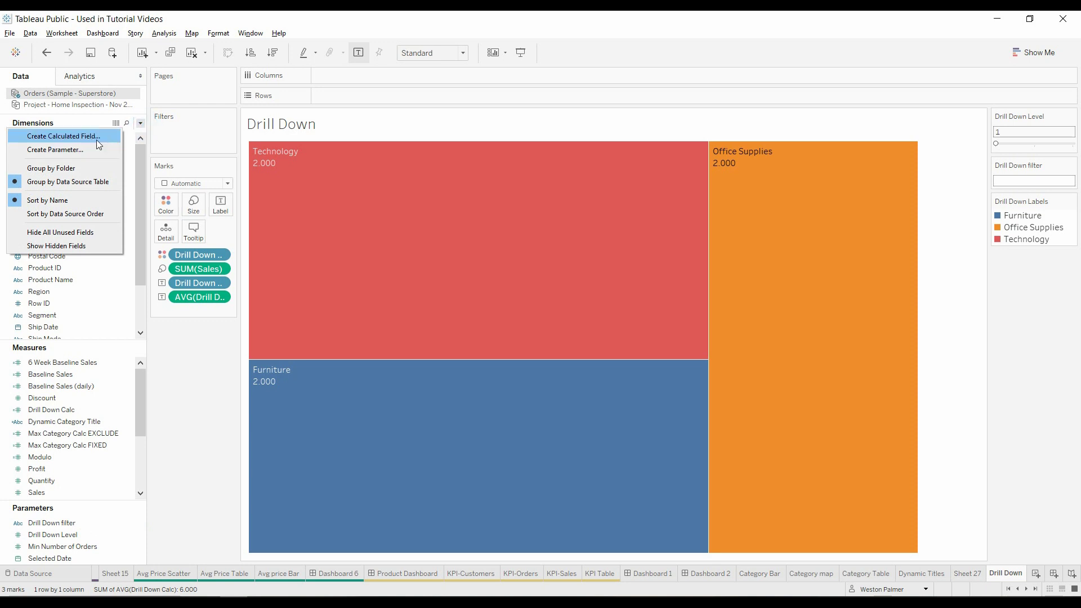
click(194, 17)
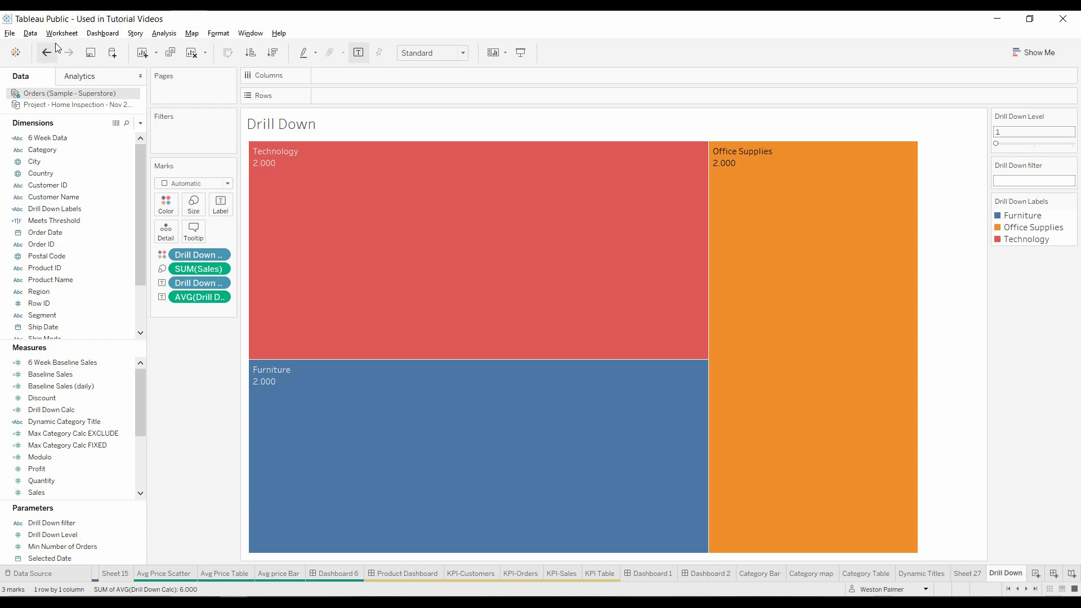
click(62, 33)
click(76, 113)
click(471, 286)
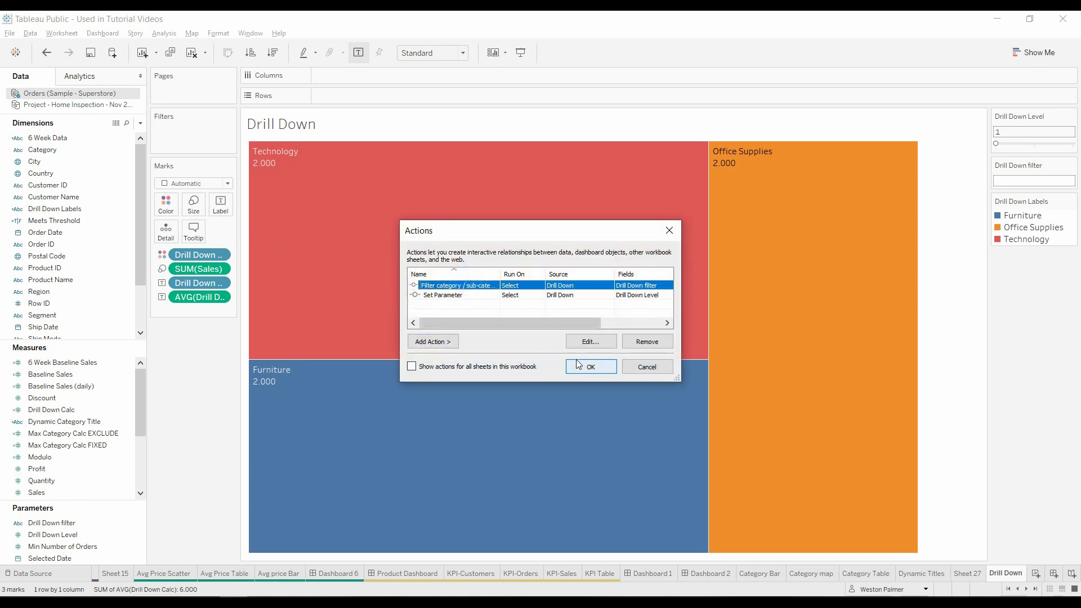
click(584, 343)
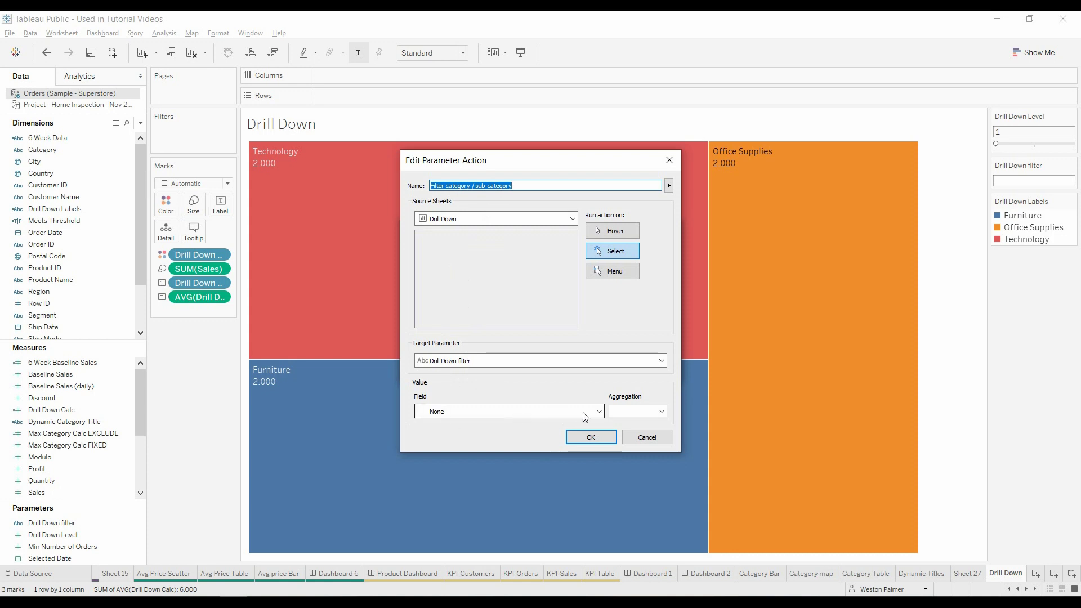
click(600, 411)
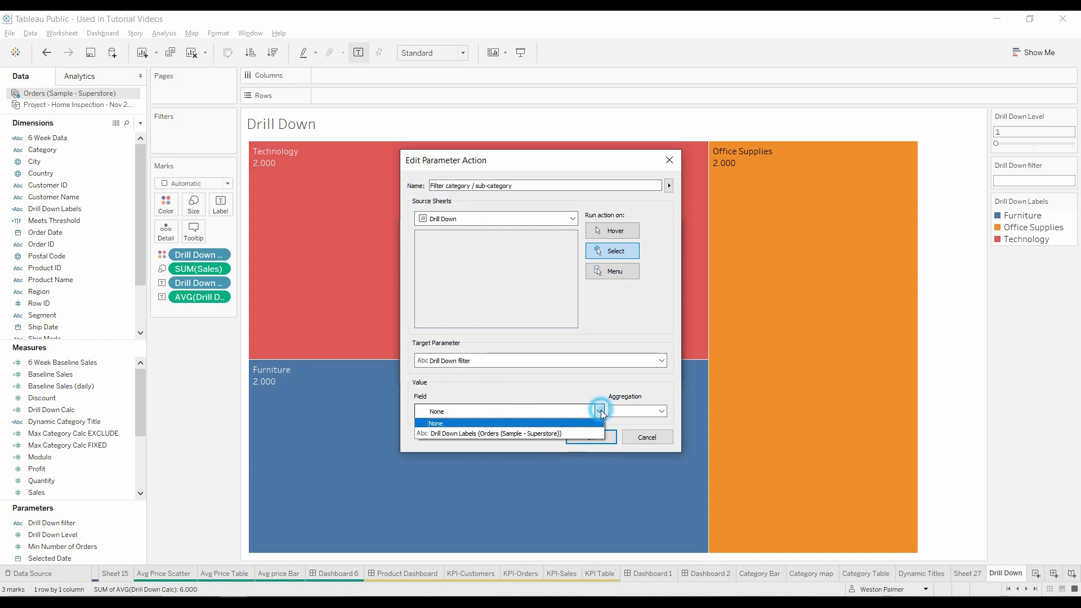
click(579, 431)
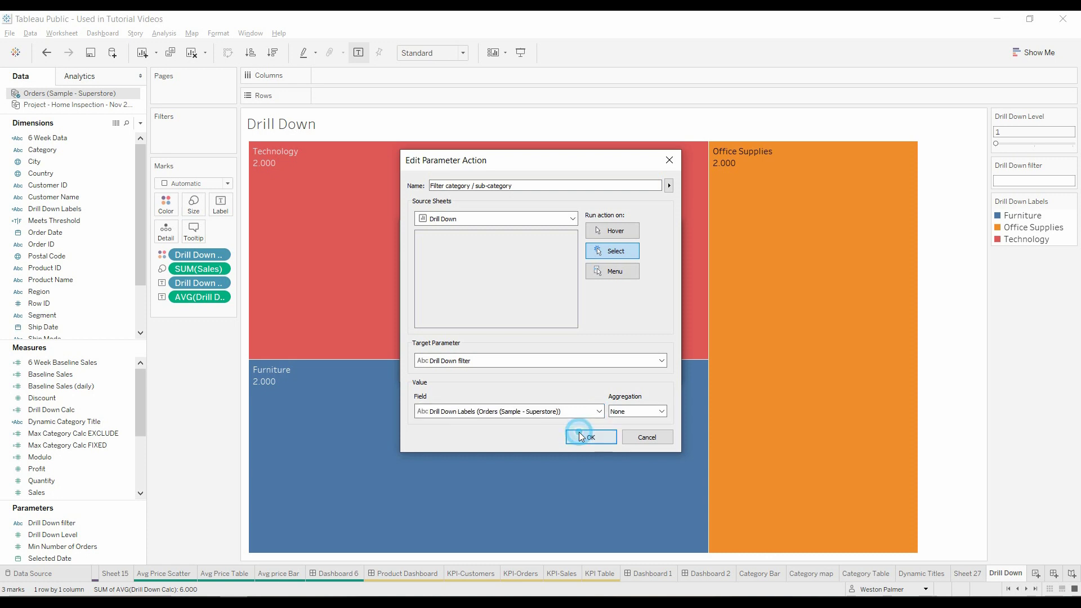
click(595, 438)
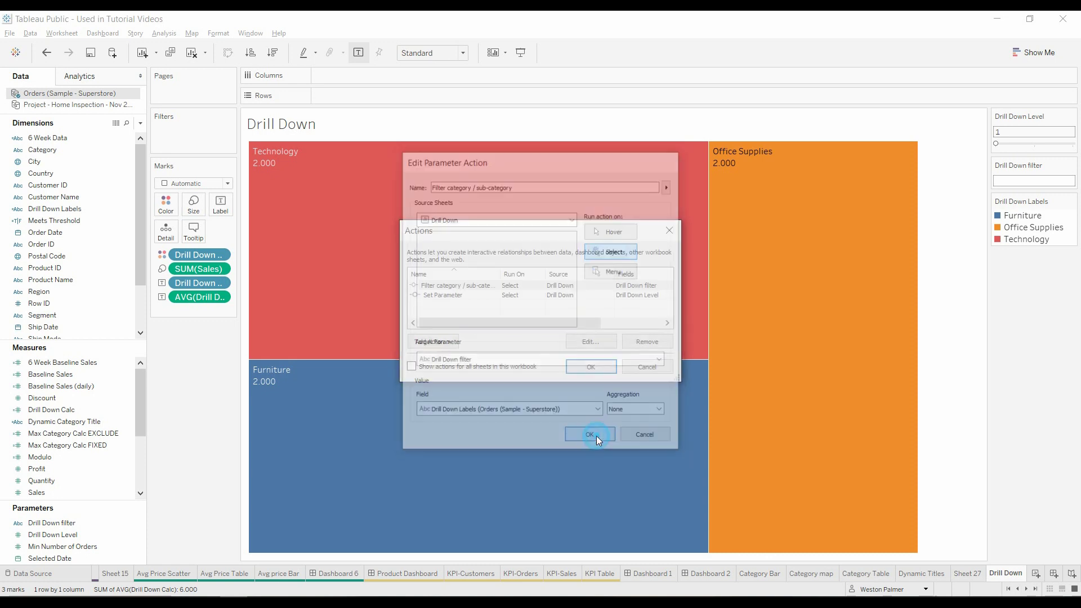
click(581, 367)
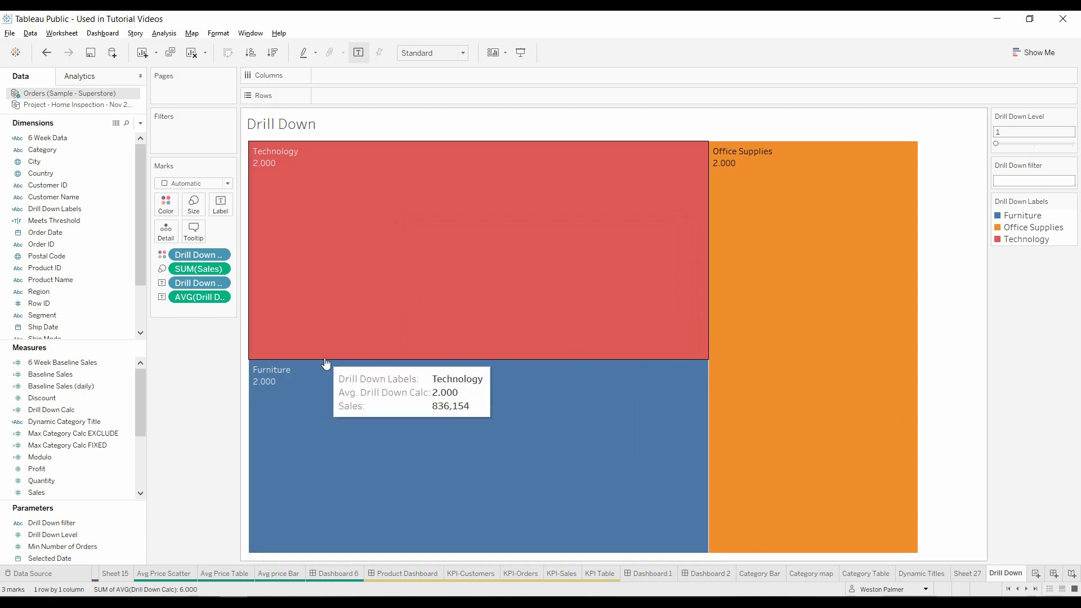
Step: Test both parameter actions by selecting the Technology mark, the FurnitureTables mark, and the Canon imageCLASS 2200 Advanced Copier mark
click(354, 216)
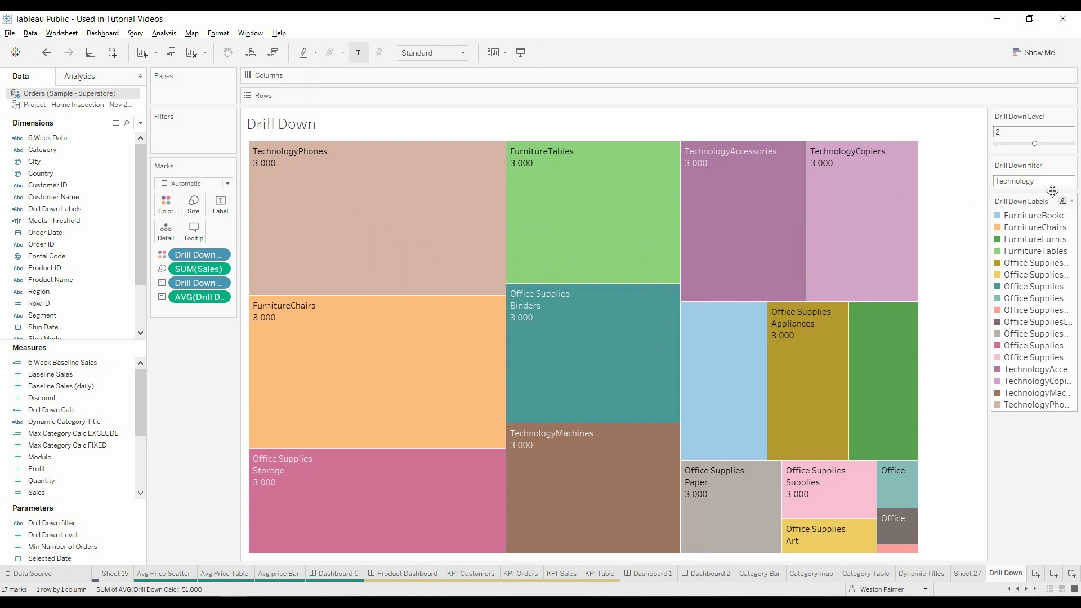
click(540, 219)
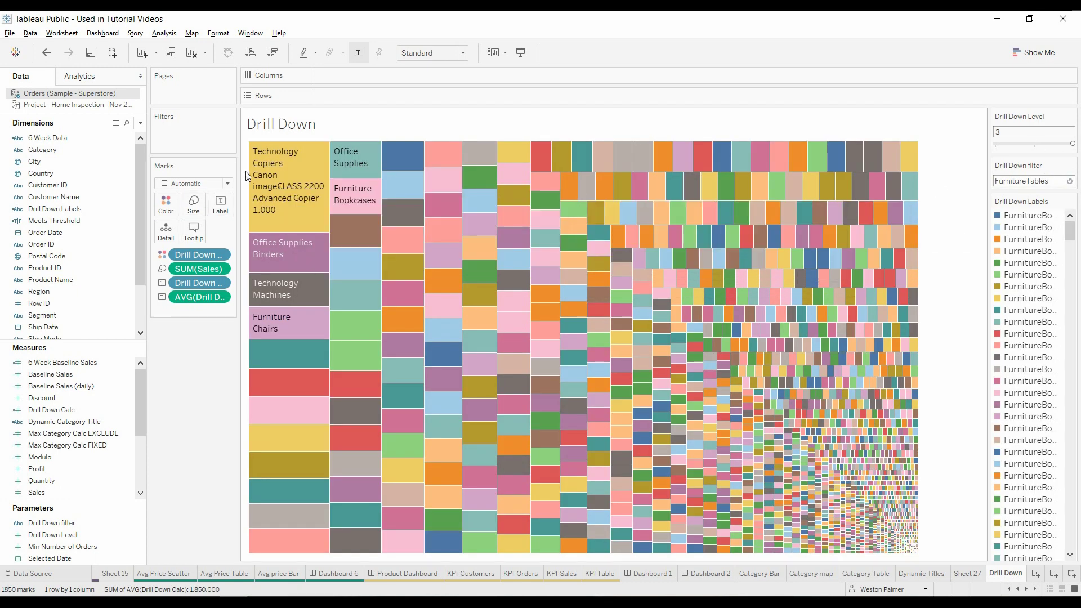
click(279, 217)
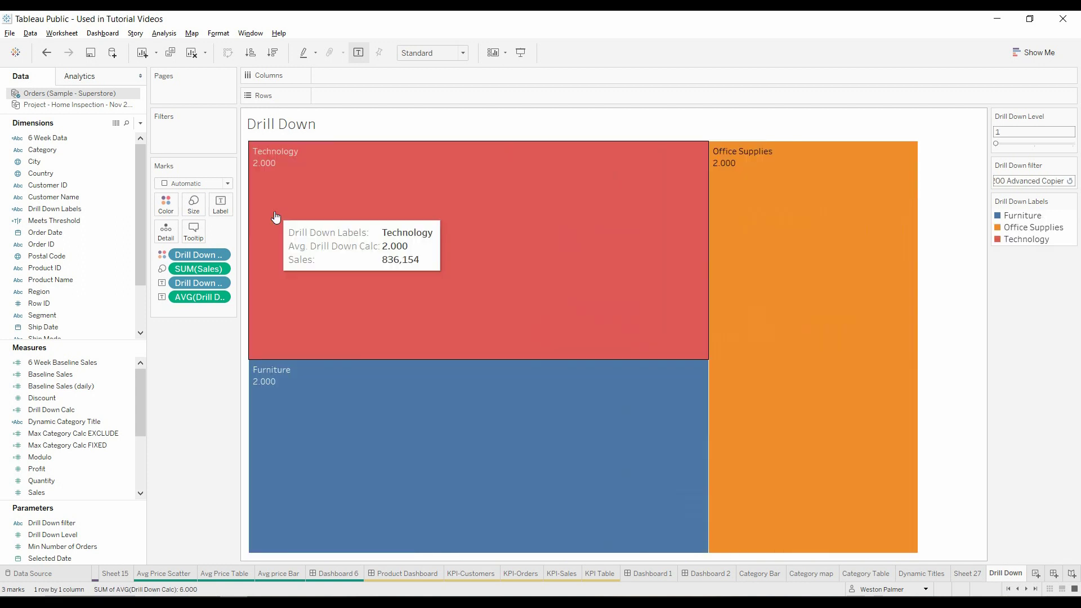
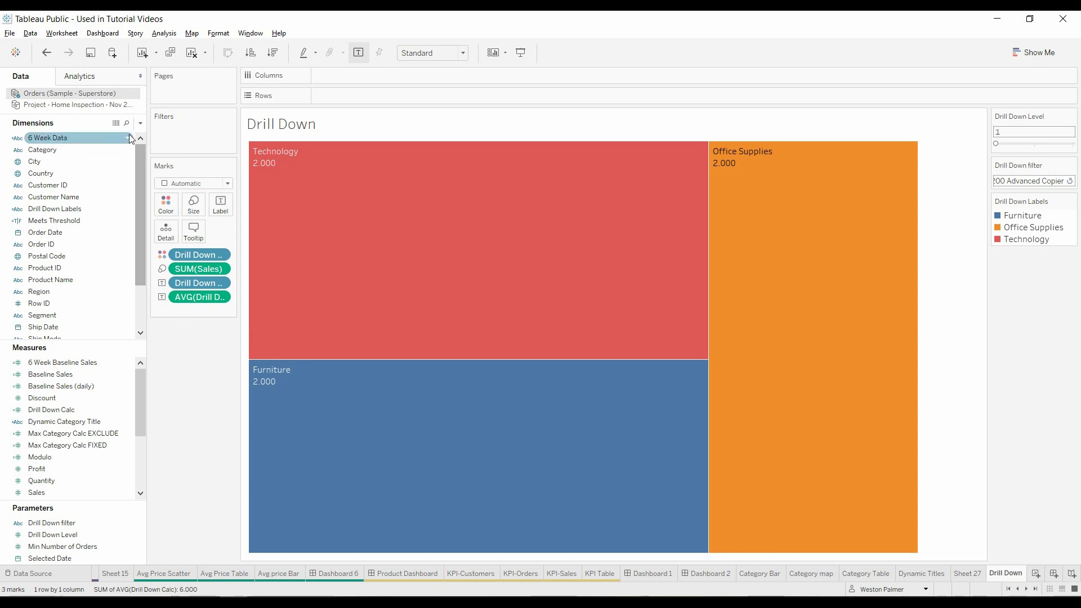
Step: Create a new calculated field named Drill Down chart filter in the Orders (Sample - Superstore) data source
click(139, 124)
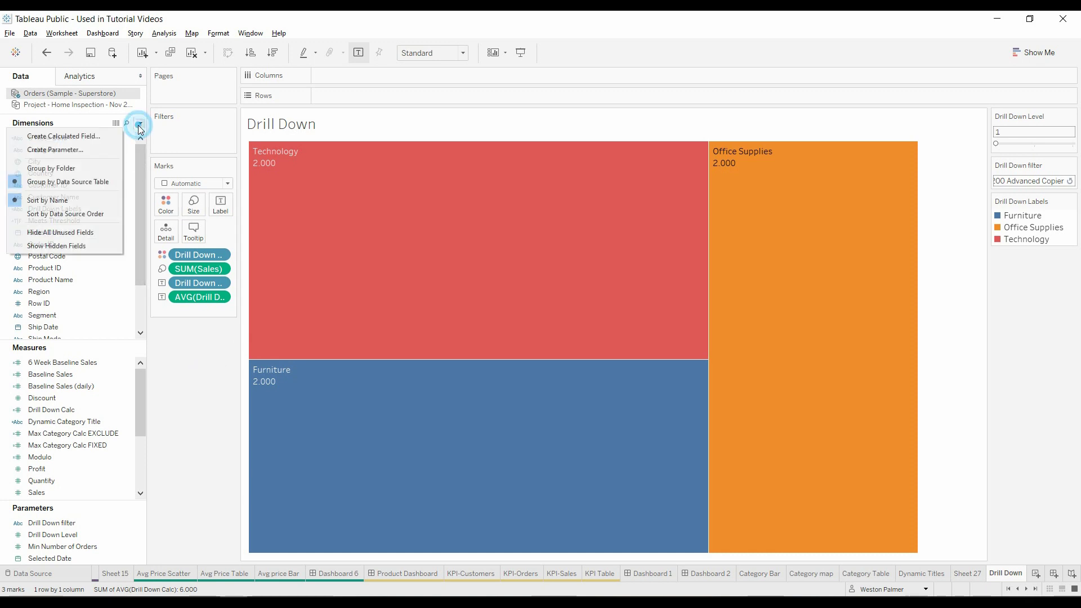
click(97, 137)
text(Drill Down)
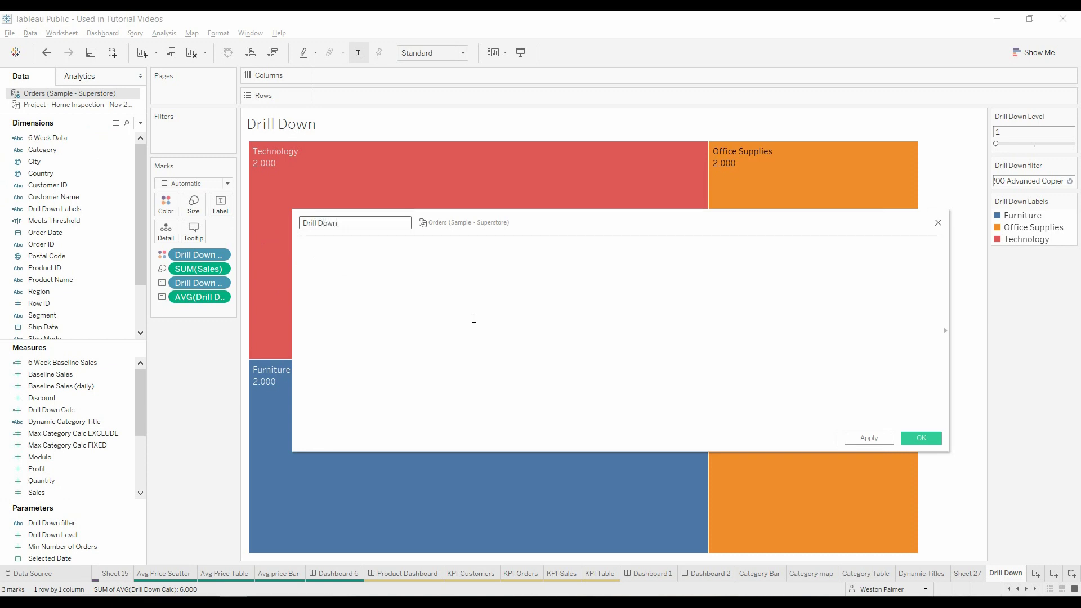
text( chart filter)
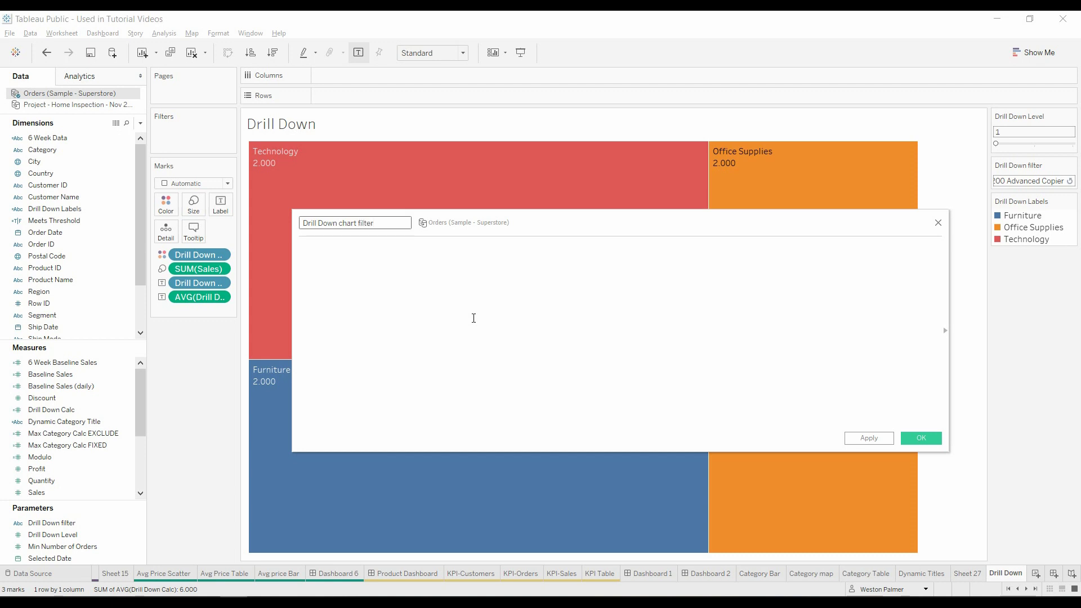
Step: Begin the Drill Down chart filter formula with if [Drill Down Level] =1 THEN and TRUE as its result
click(396, 286)
text(if dril)
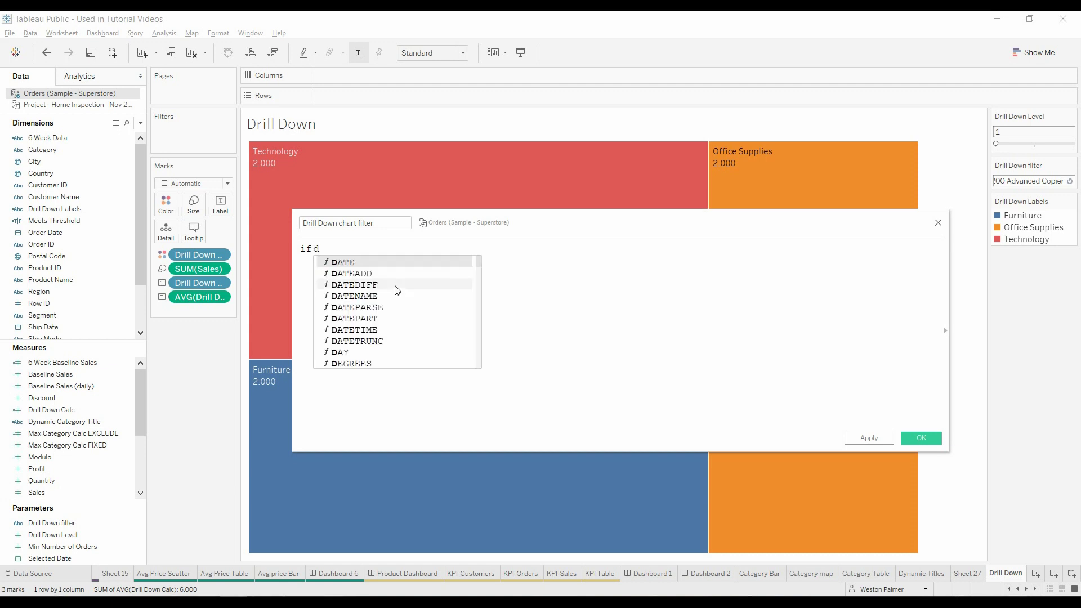
key(Down)
key(Down)
key(Down)
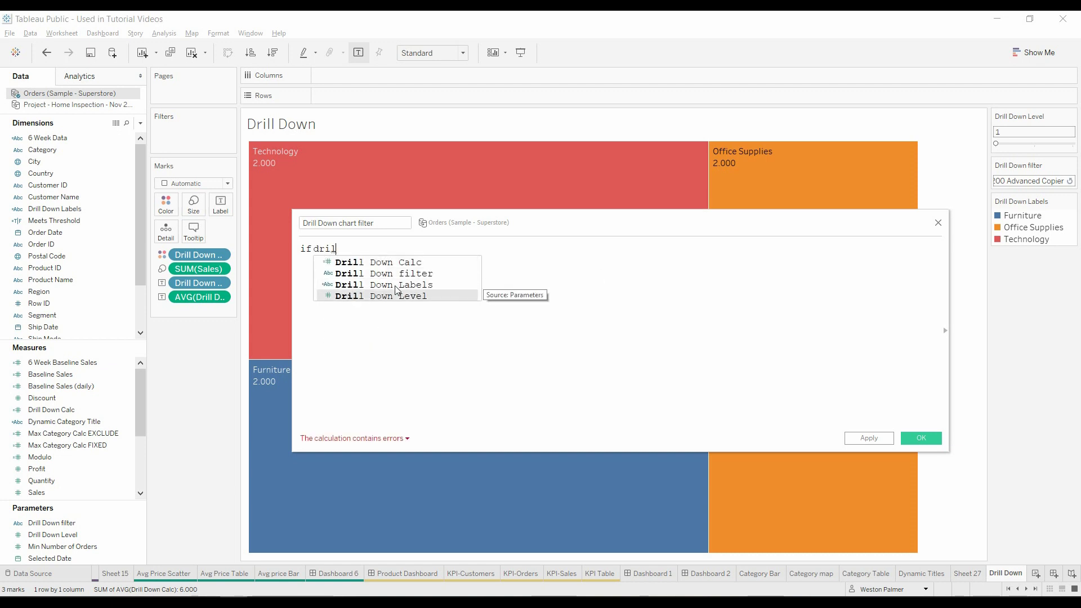
key(Return)
text(=1 THEN)
key(Return)
text(tru)
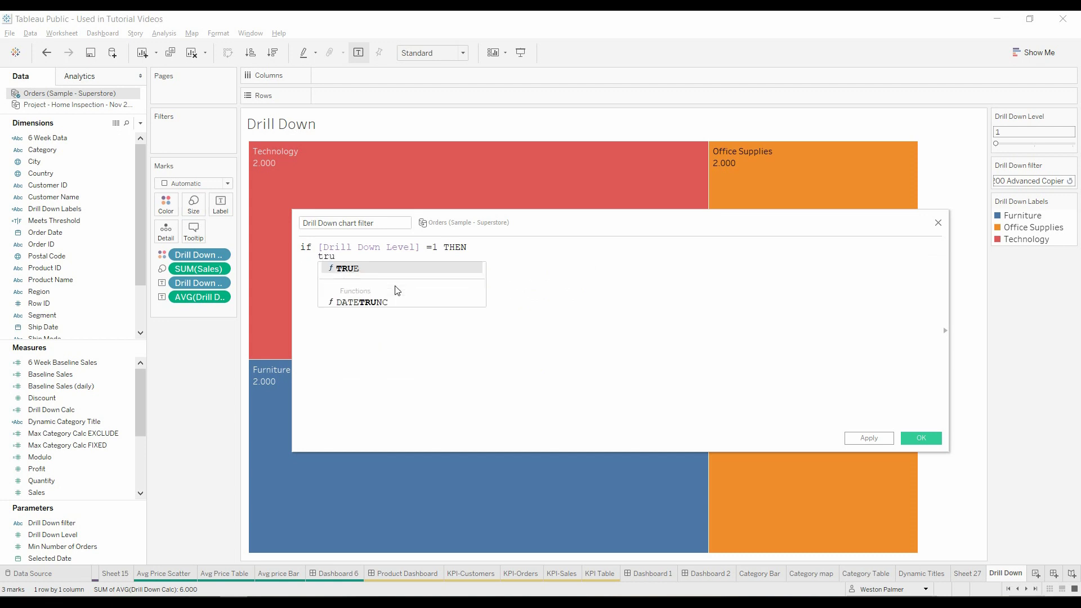
key(Return)
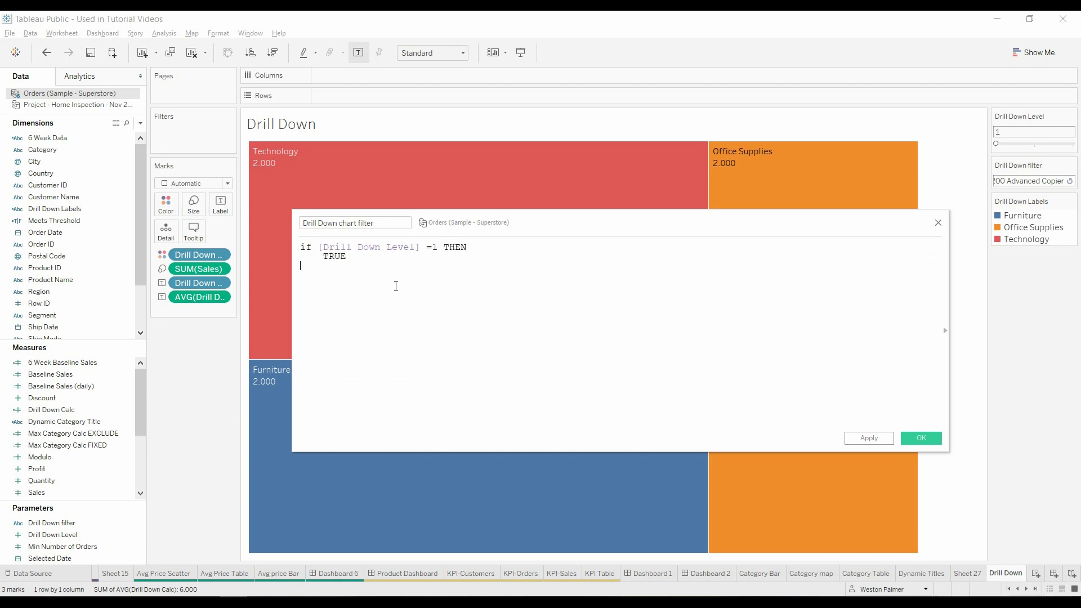
key(Return)
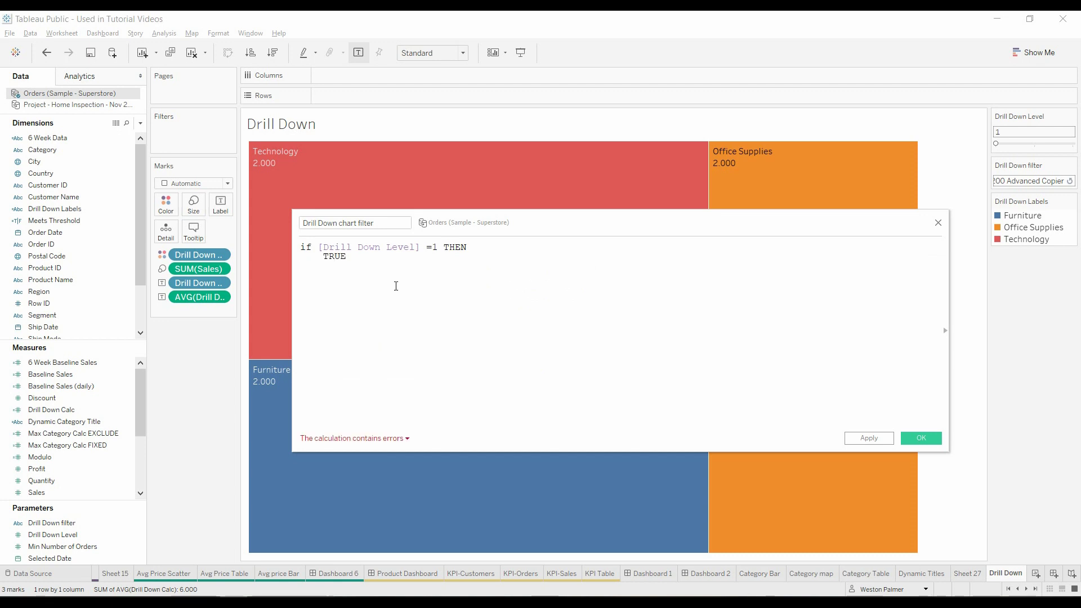
Step: Add the second condition ELSEIF [Drill Down Level] =2 Then to the Drill Down chart filter formula
text(ELSE)
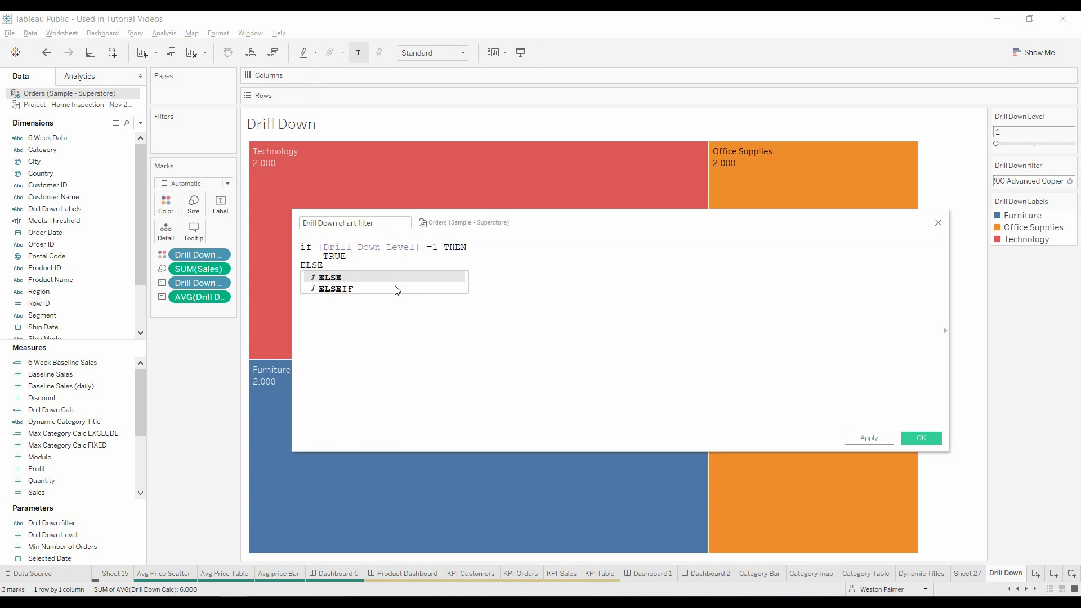
double_click(398, 289)
text(Dril)
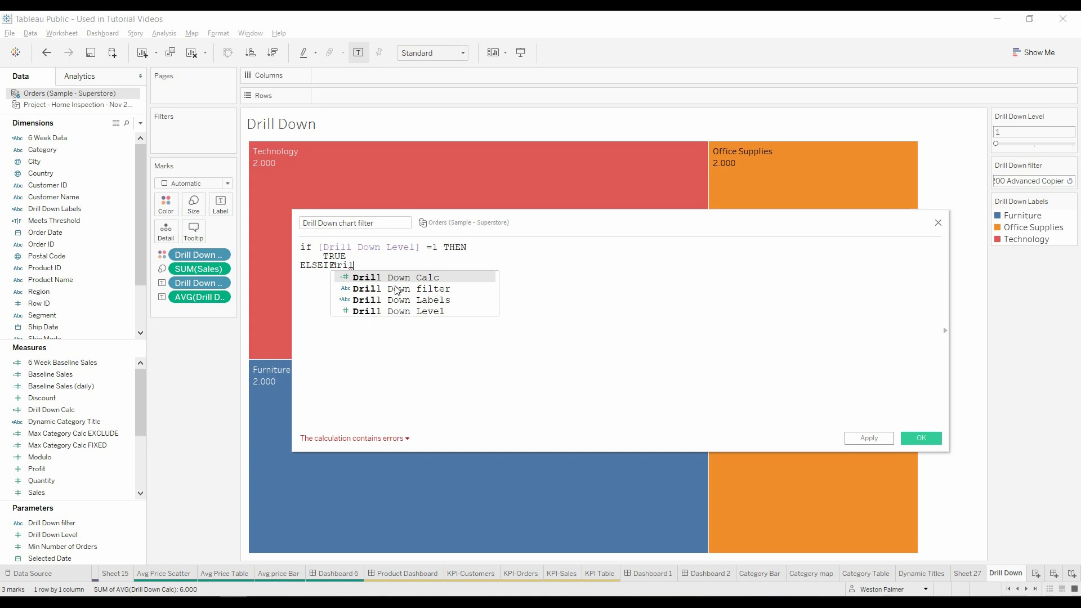
key(Down)
key(Down)
key(Down)
key(Return)
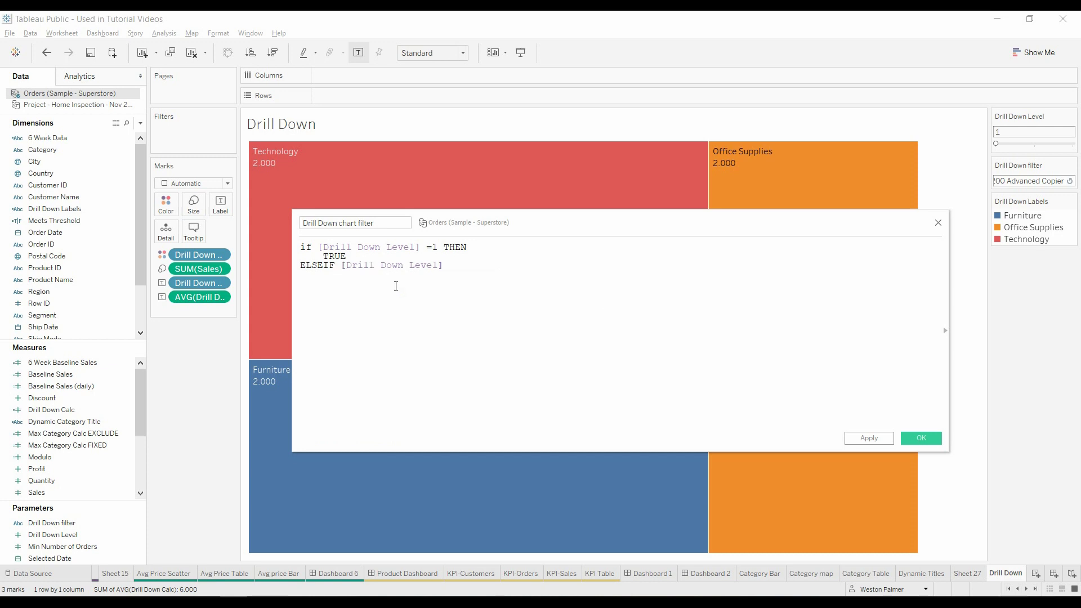
text(=2 Then)
key(Return)
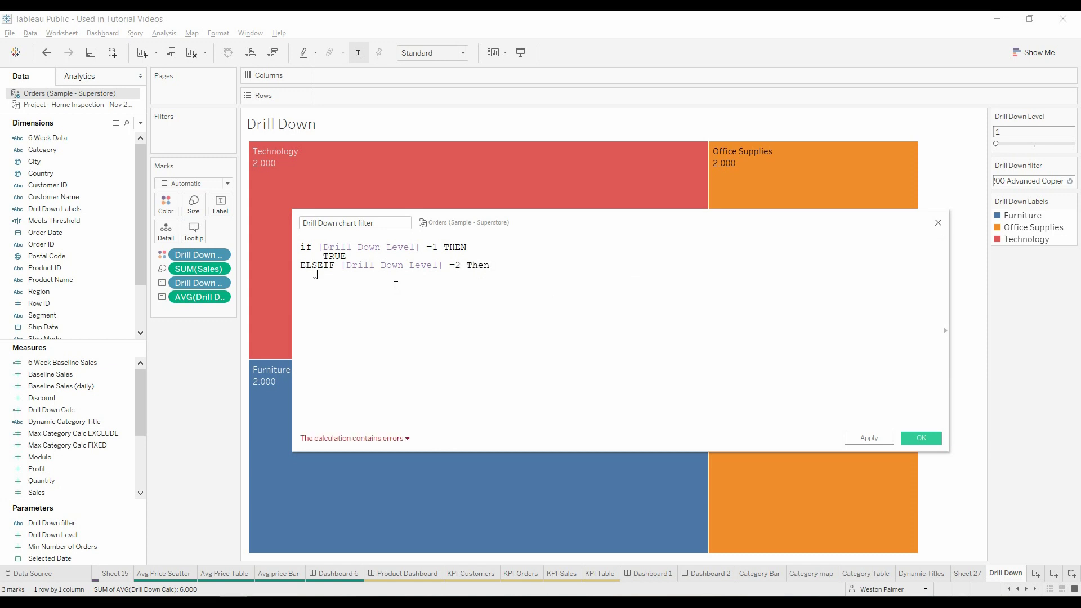
Step: Add CONTAINS with [Drill Down filter] and [Category] as the level 2 result in the Drill Down chart filter formula
text(CON)
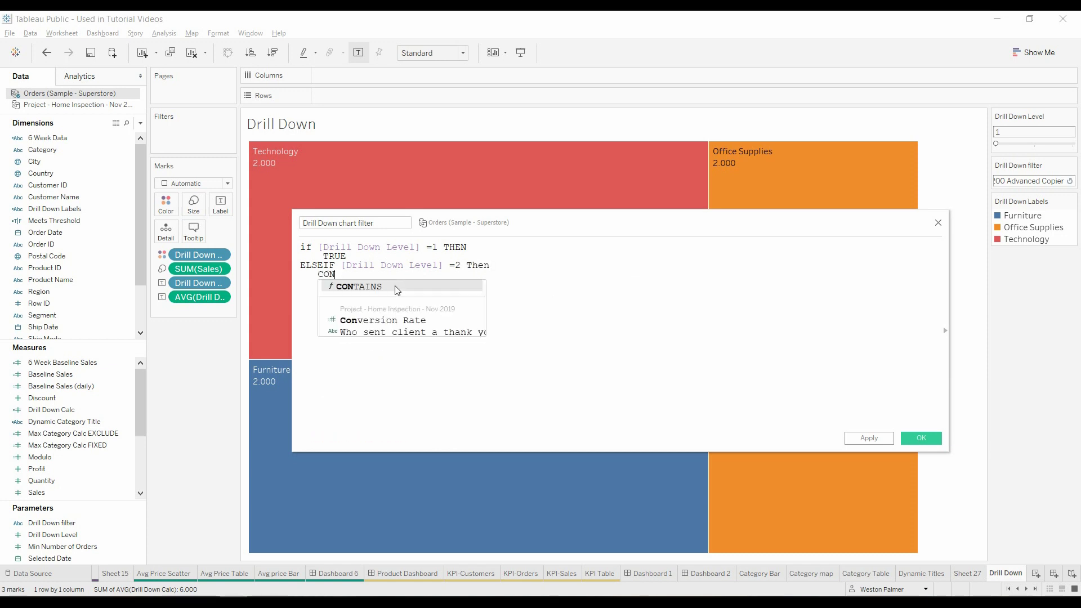
text(TAINS)
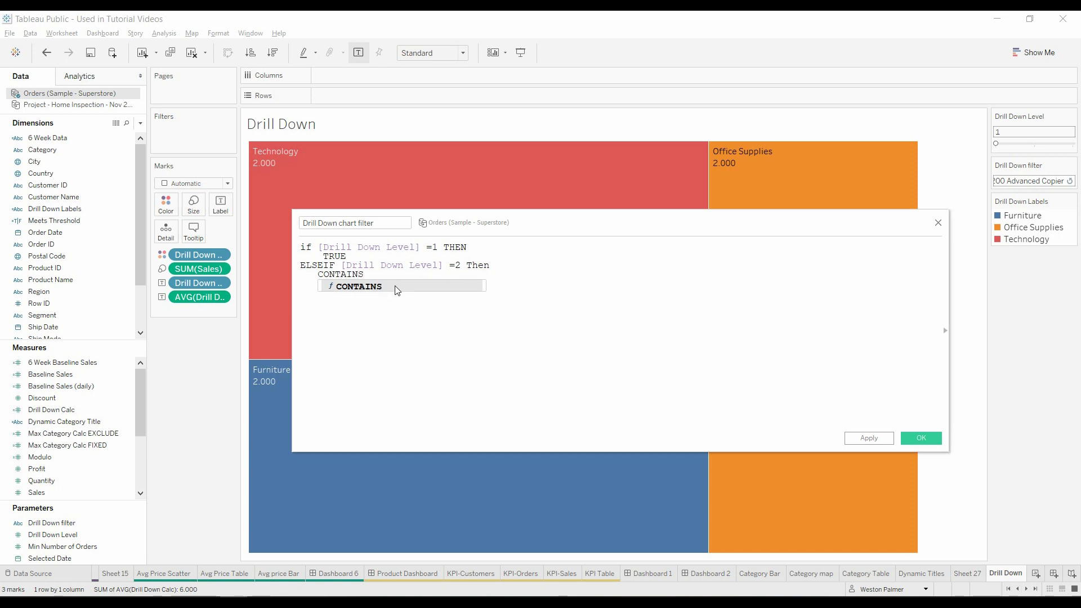
key(Return)
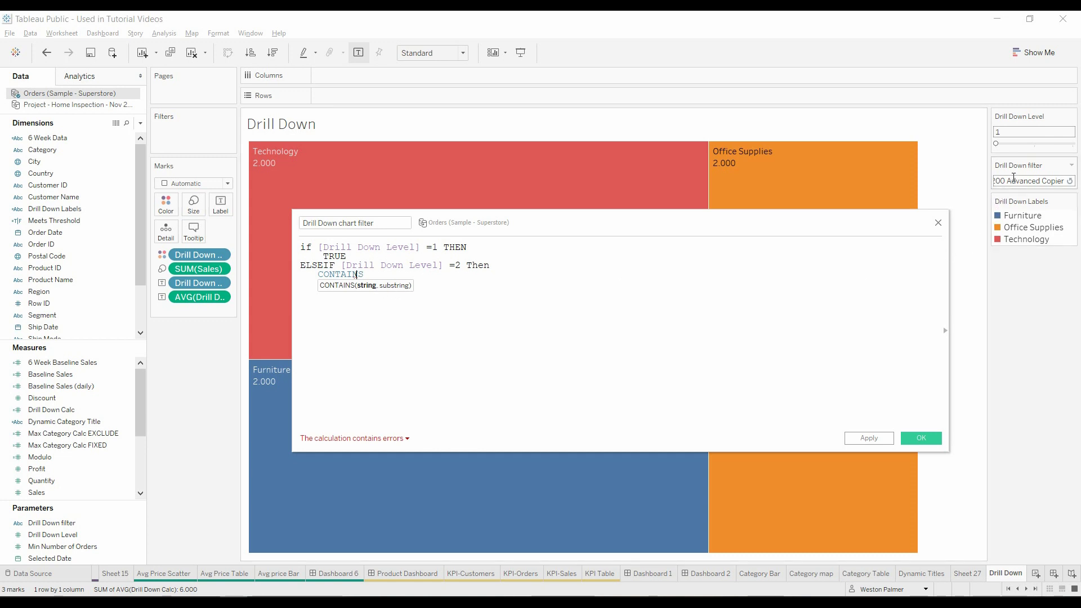
text(()
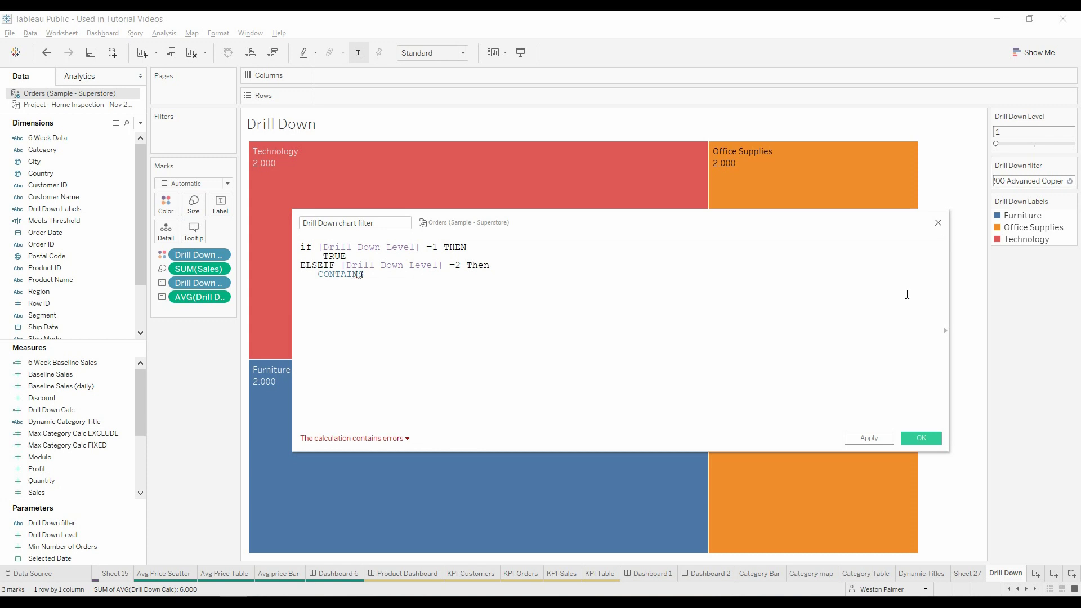
text(dri)
key(Down)
key(Return)
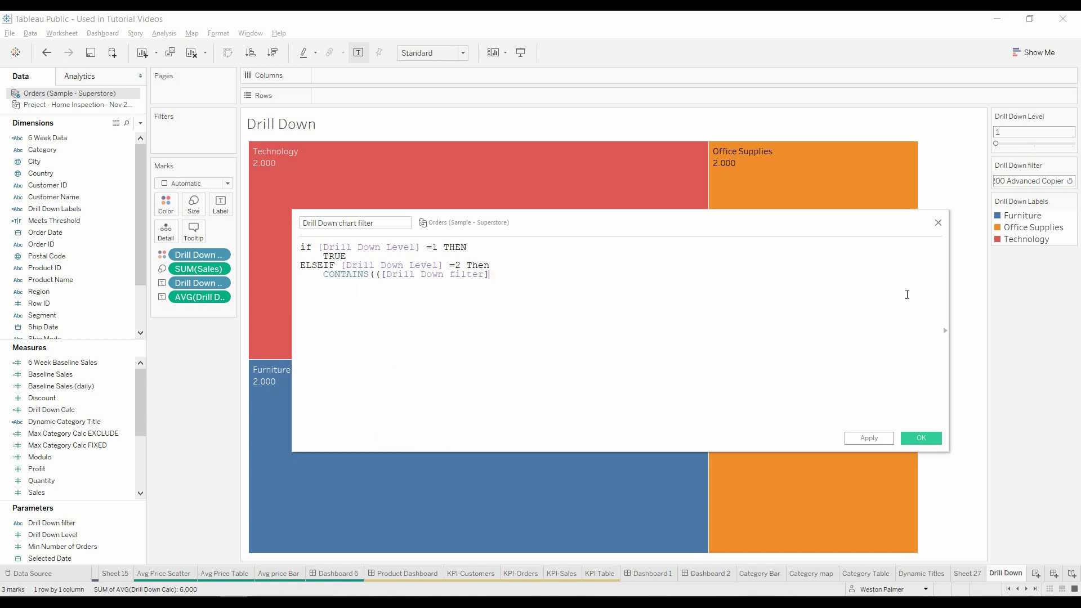
text(,cat)
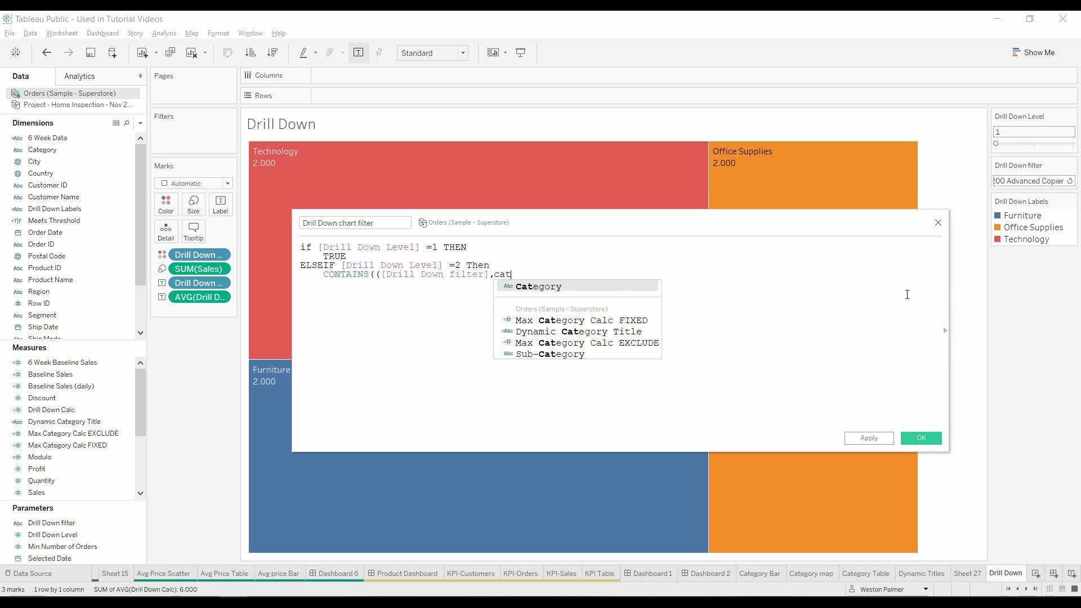
key(Return)
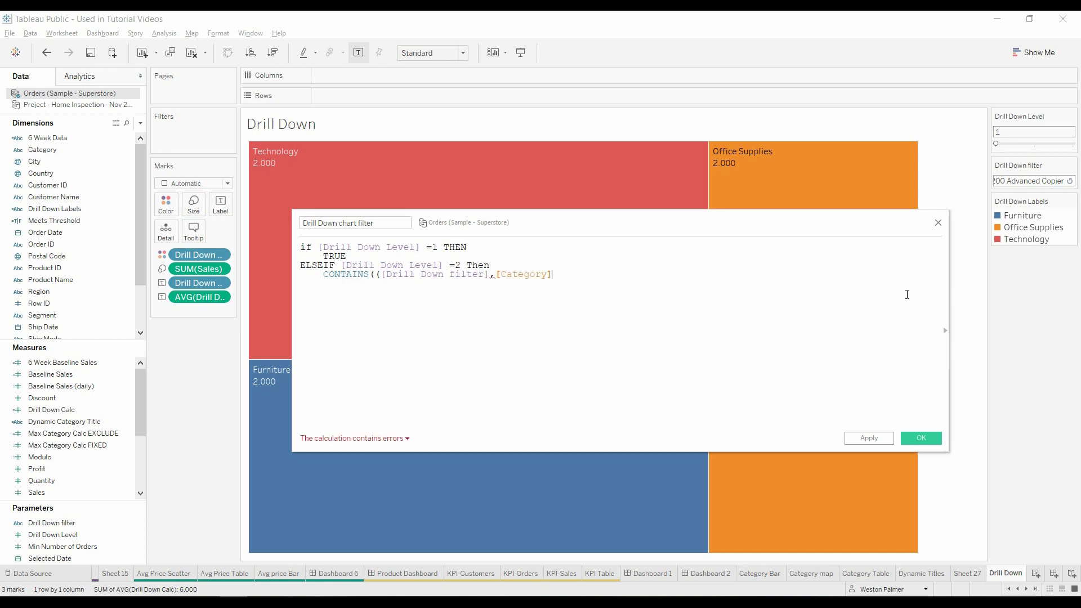
text())
key(Return)
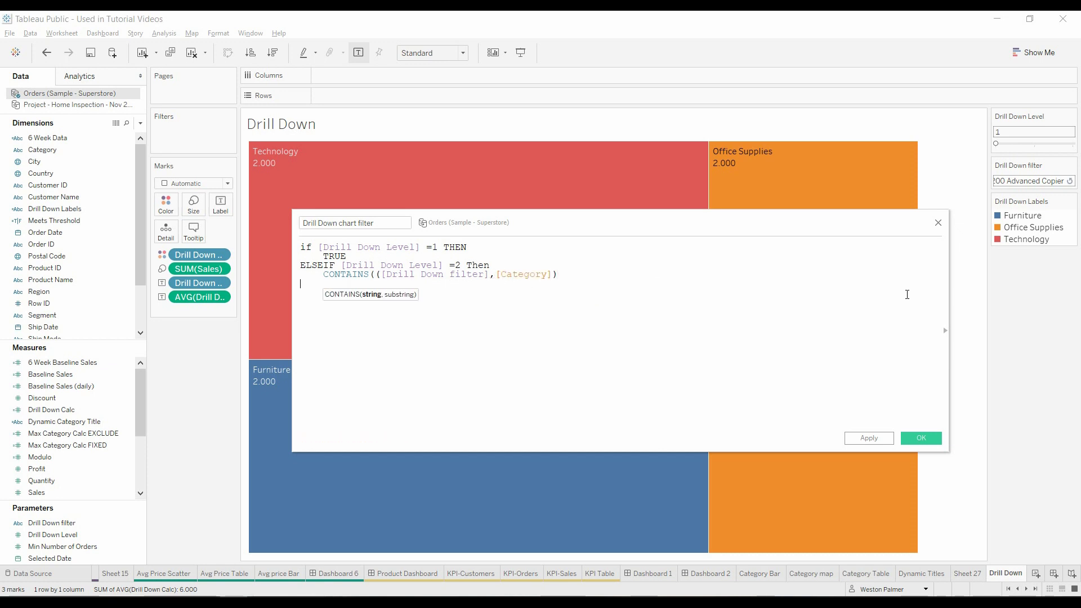
Step: Add the third condition ELSEIF [Drill Down Level] =3 THEN to the Drill Down chart filter formula
text(ELSEIF dril)
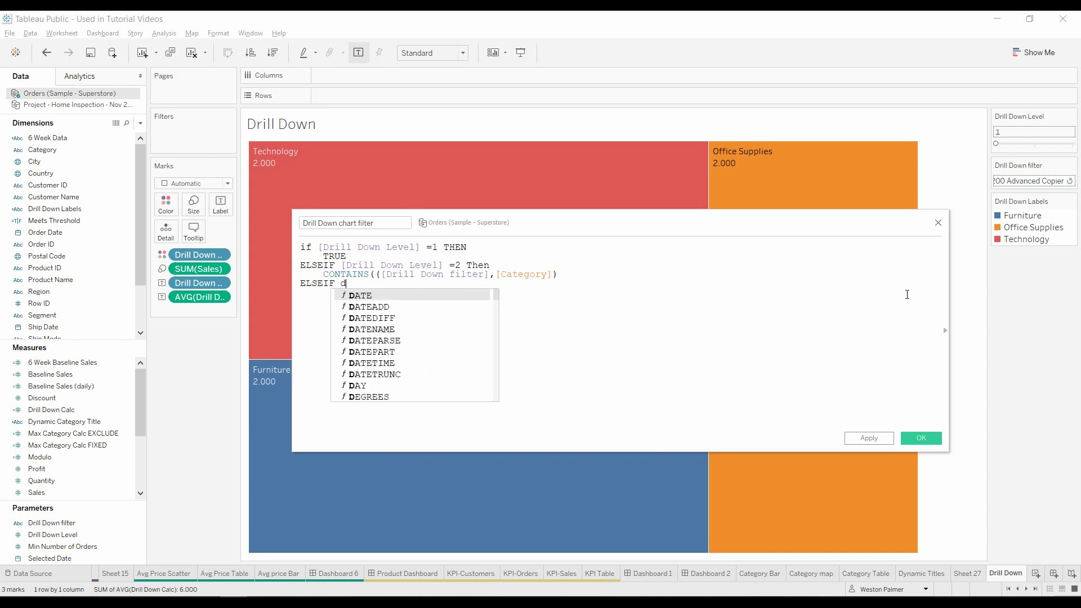
key(Down)
key(Down)
key(Down)
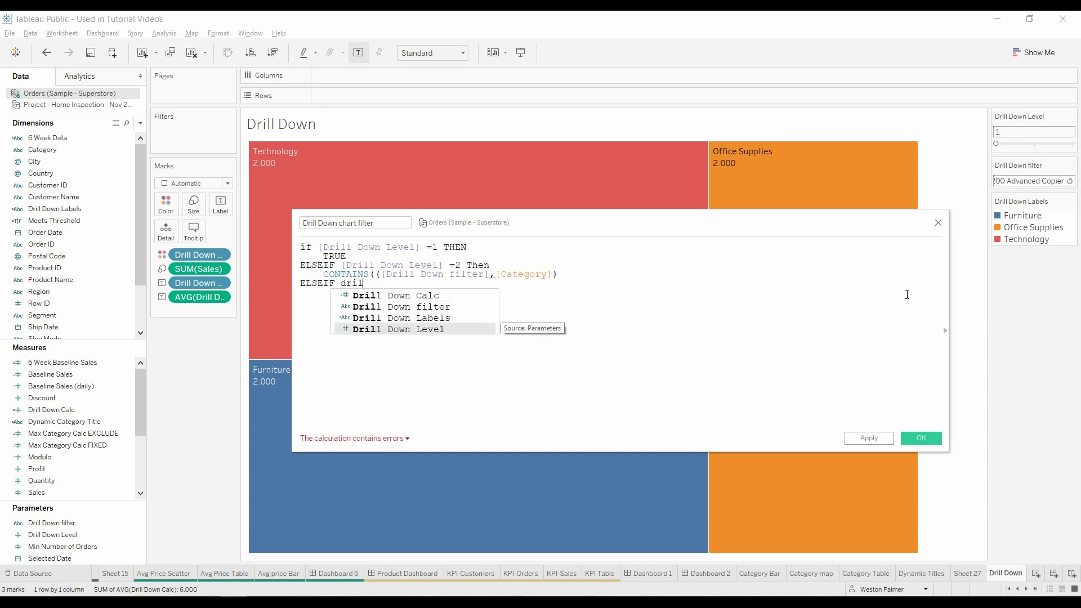
key(Return)
text(=3 THEN)
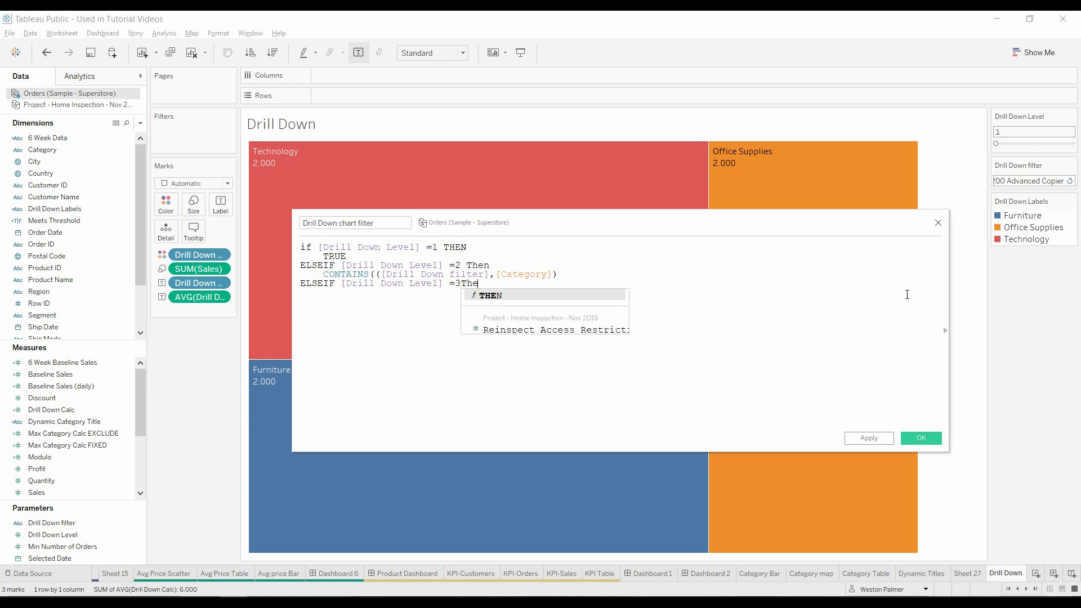
key(Return)
text(cont)
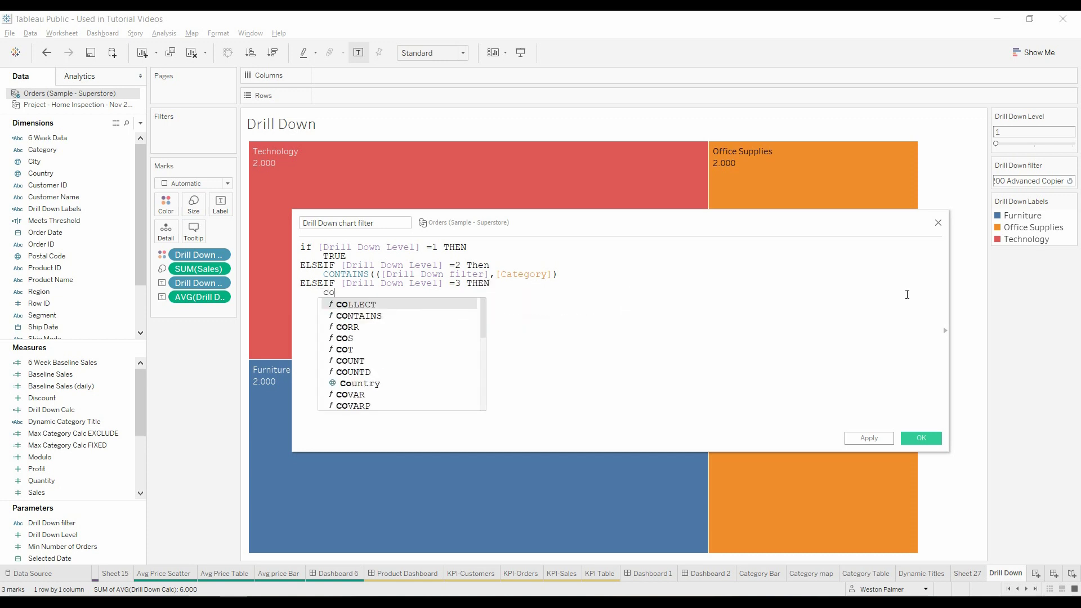
key(Return)
text((Dri)
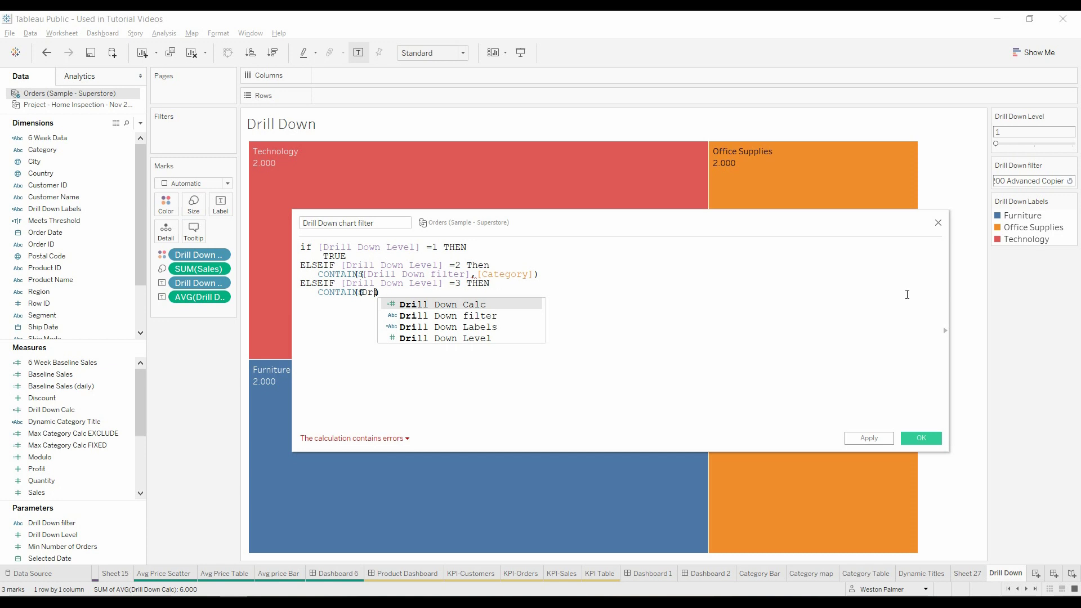
key(BackSpace)
key(BackSpace)
key(BackSpace)
key(BackSpace)
key(BackSpace)
key(BackSpace)
key(BackSpace)
key(BackSpace)
key(BackSpace)
key(BackSpace)
key(BackSpace)
key(BackSpace)
key(BackSpace)
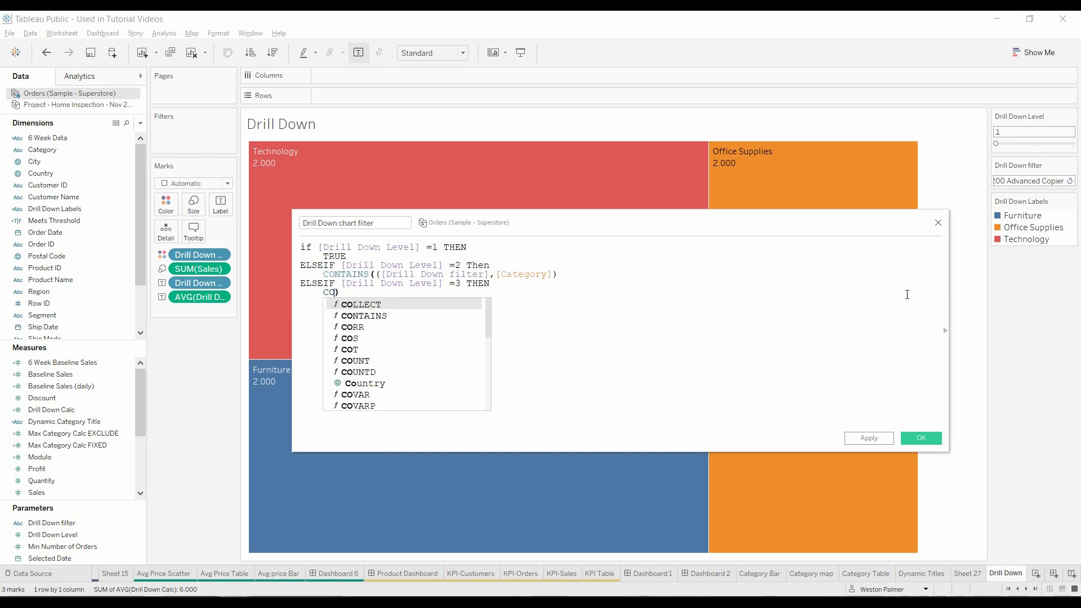
Step: Close the Drill Down chart filter formula with End, leaving empty lines above it for the level 3 result
key(Return)
key(Return)
text(End)
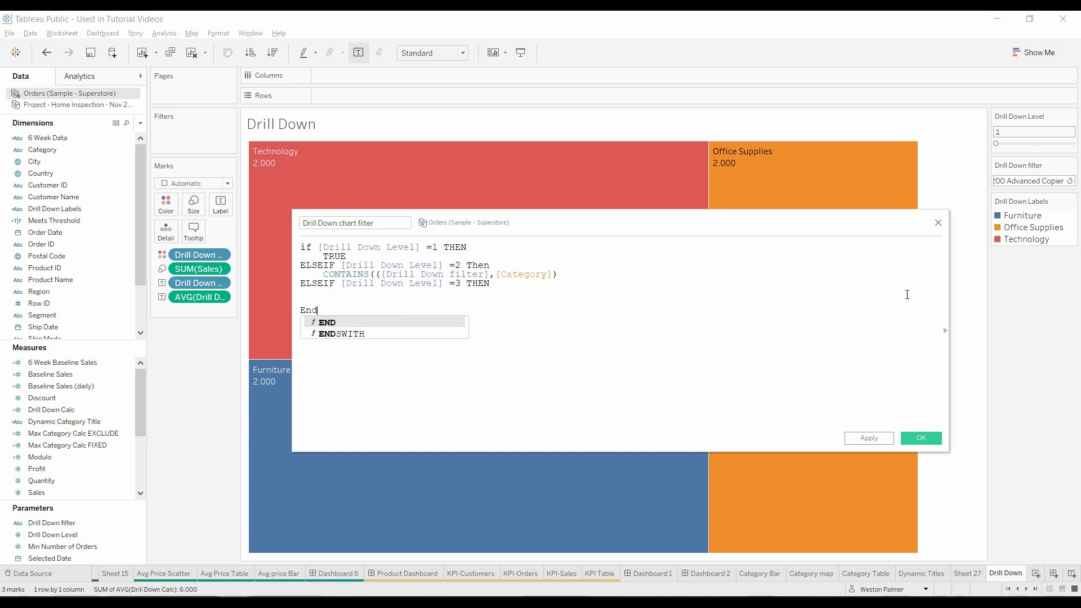
key(Down)
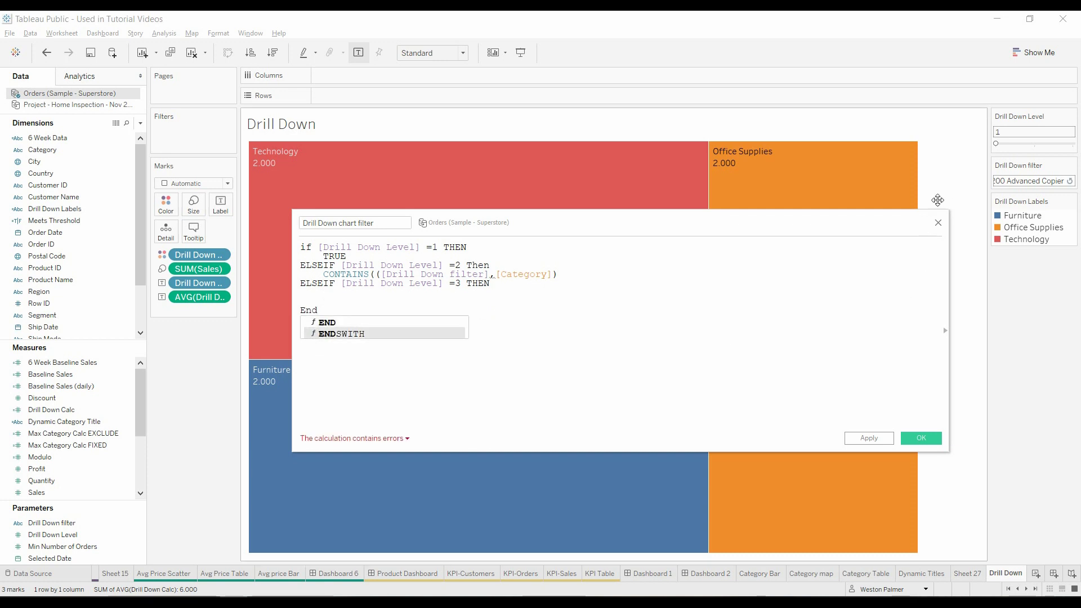
key(Escape)
Step: Enlarge the formula text and remove the extra opening parenthesis from the CONTAINS expression under level 2
scroll(477, 330, up, 2)
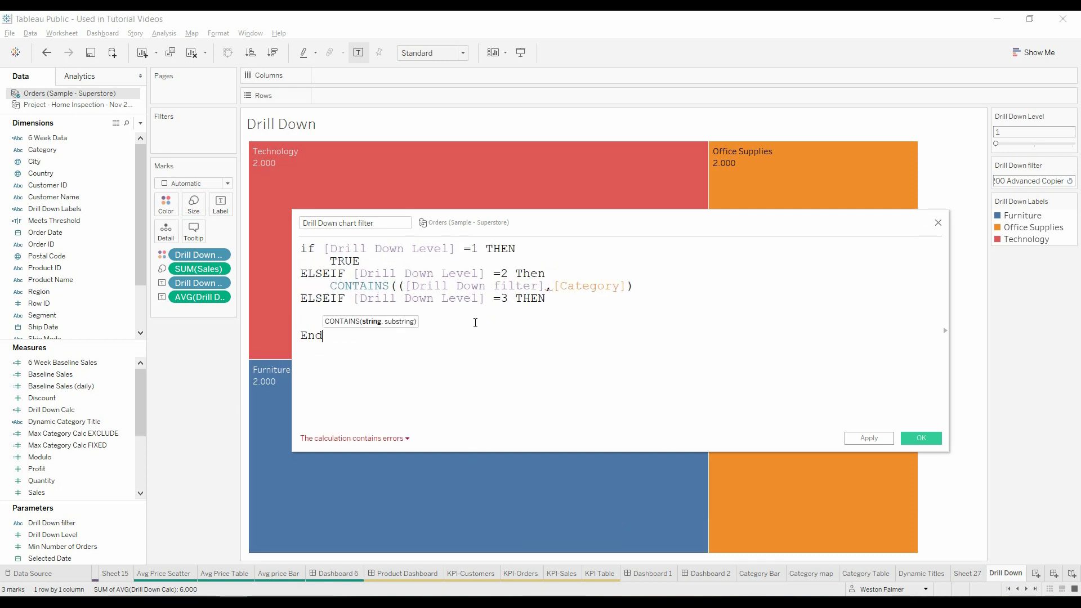
click(504, 344)
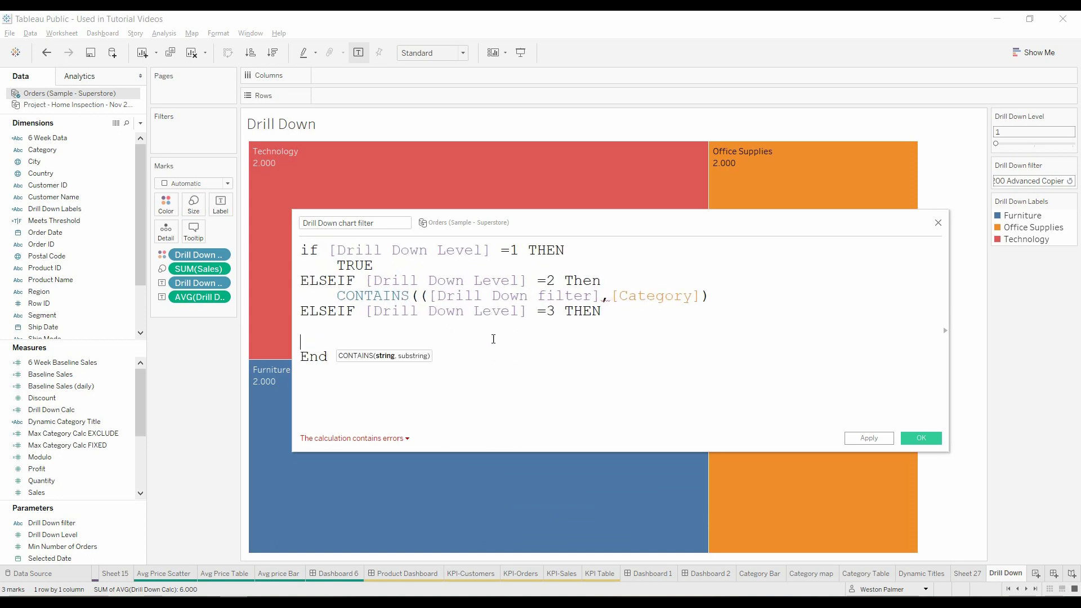
click(419, 295)
key(Delete)
click(473, 345)
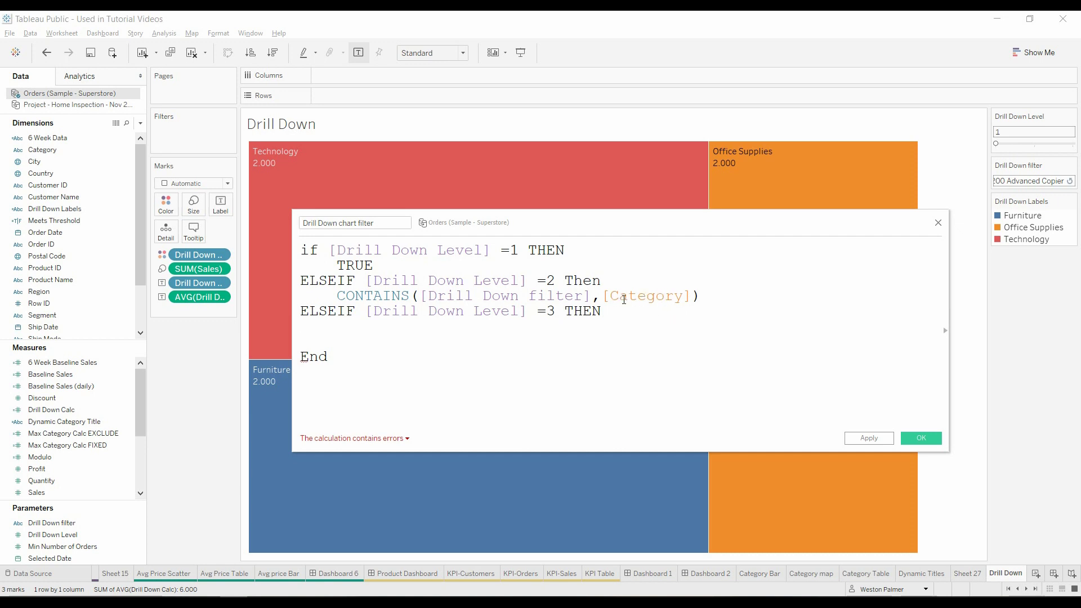
Step: Enter CONTAINS([Drill Down filter],[Sub-Category]) as the level 3 result in the formula
click(608, 326)
text(CONTAIN)
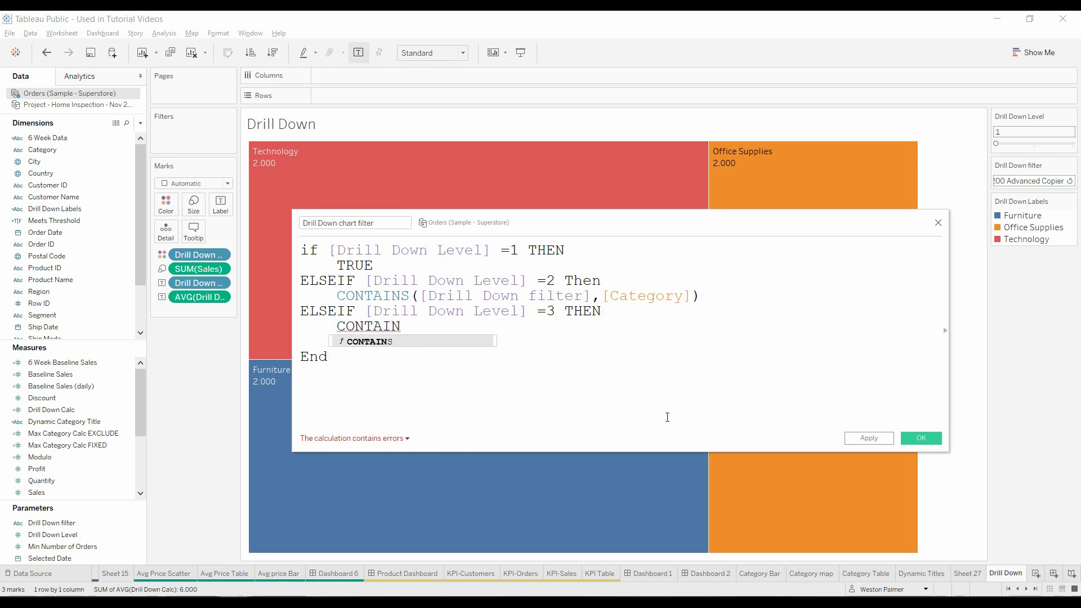
key(Return)
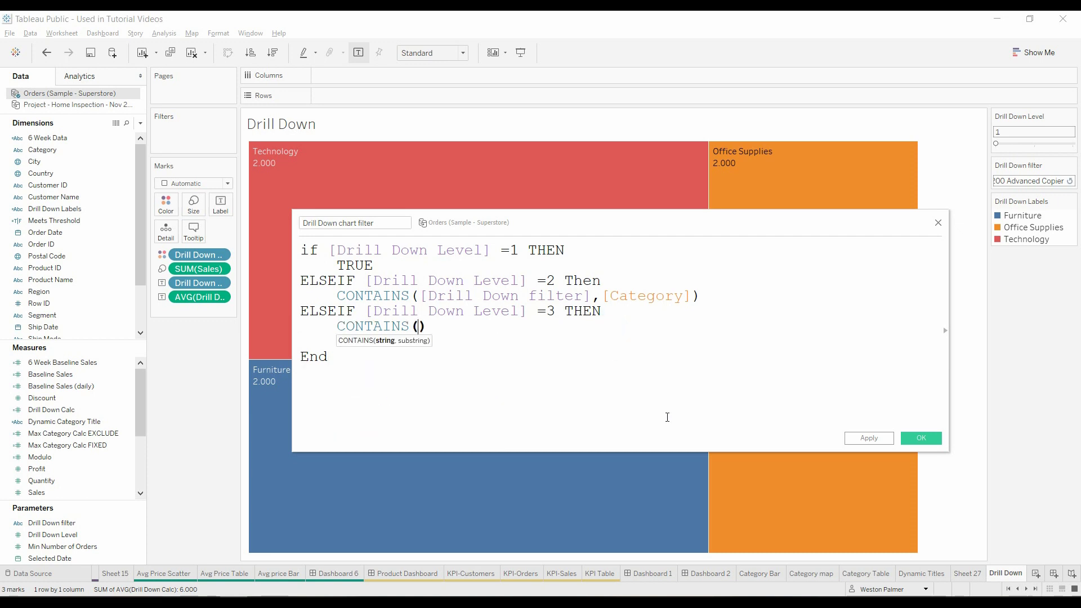
text(dril)
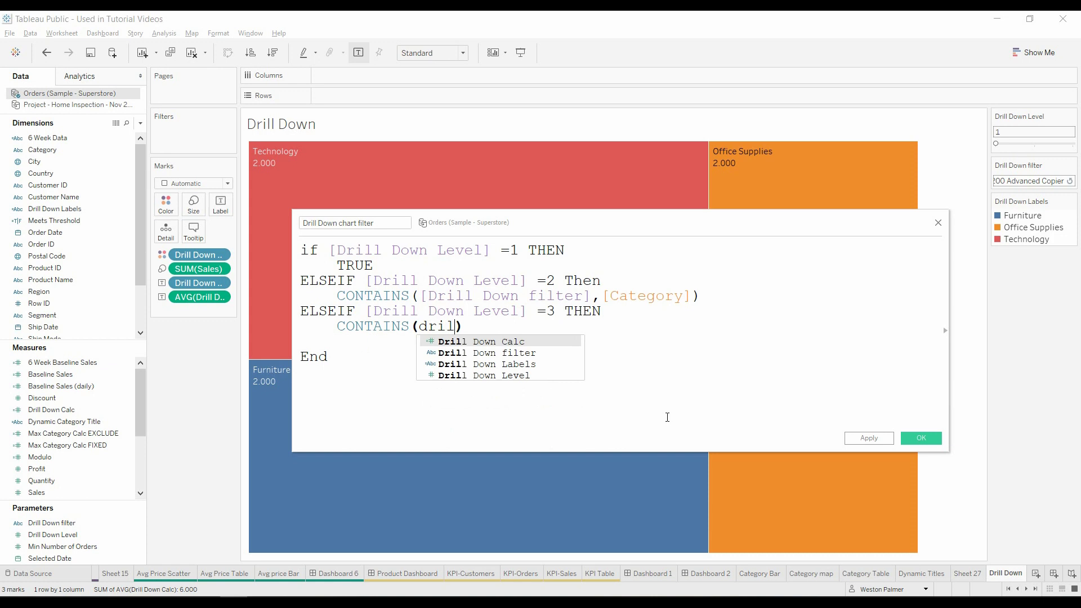
key(Down)
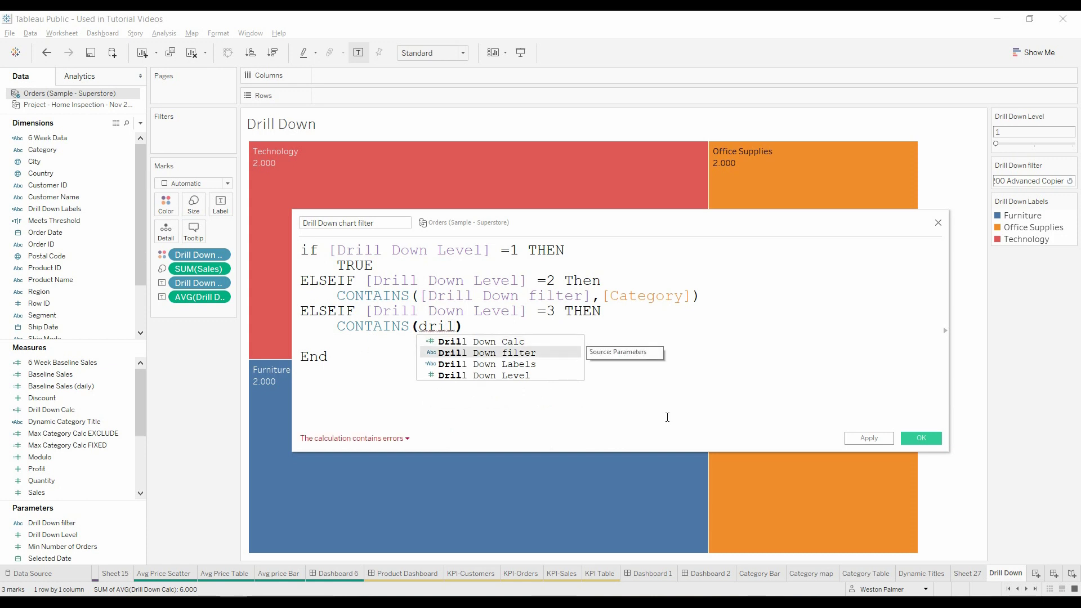
key(Return)
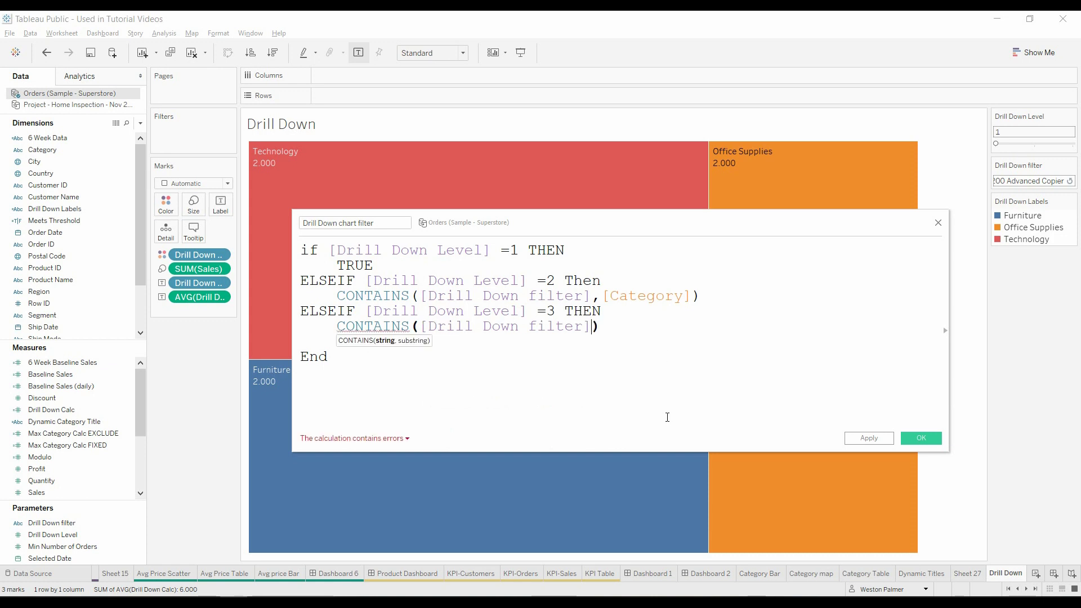
text(,sub)
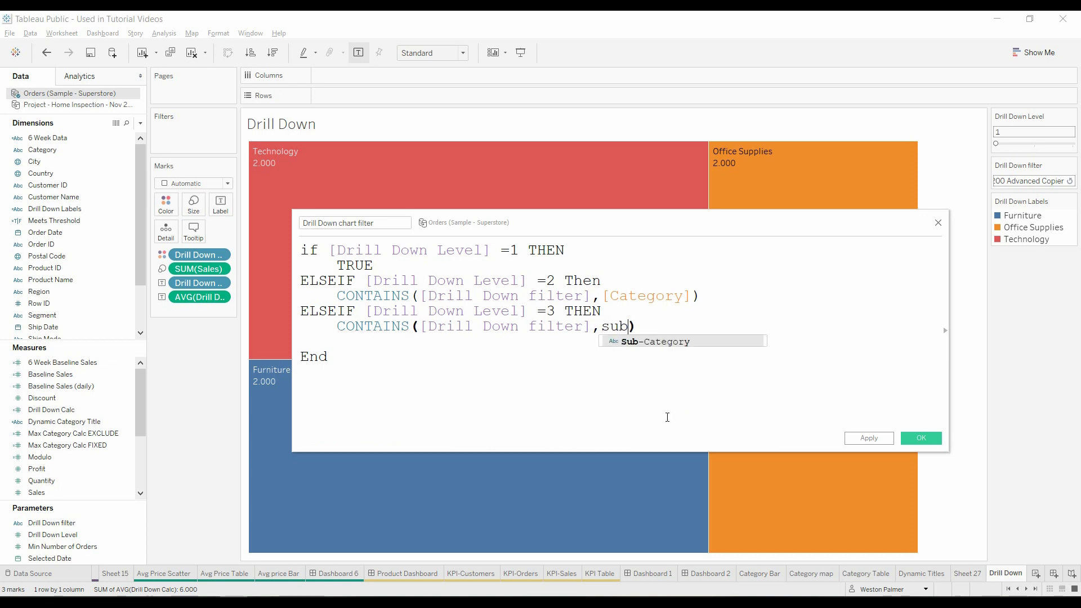
key(Return)
key(Down)
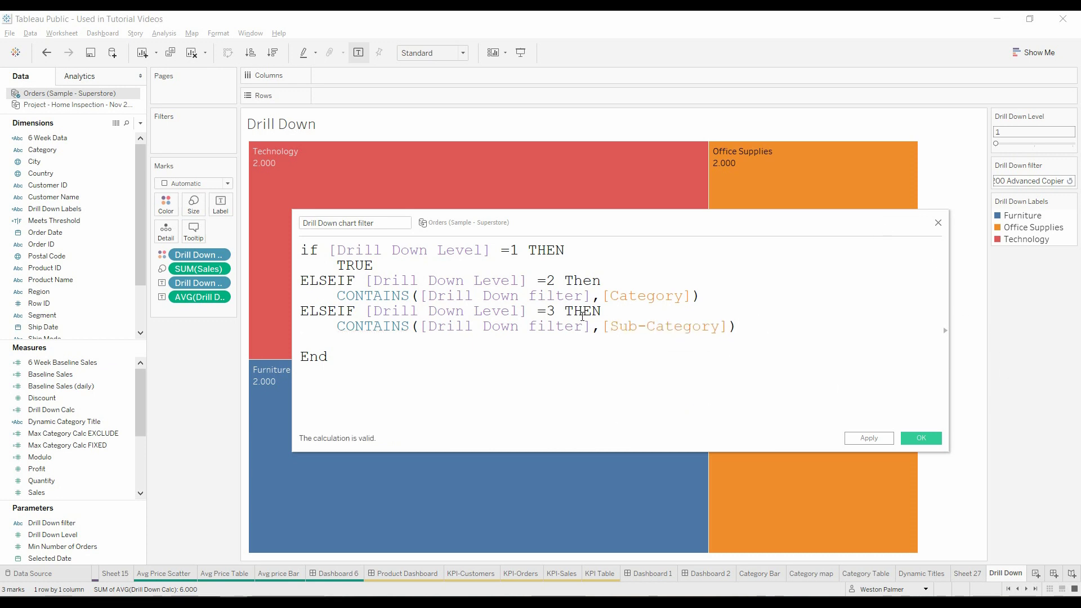
Step: Insert a blank line after the level 2 result and save the Drill Down chart filter calculation
click(729, 300)
key(Return)
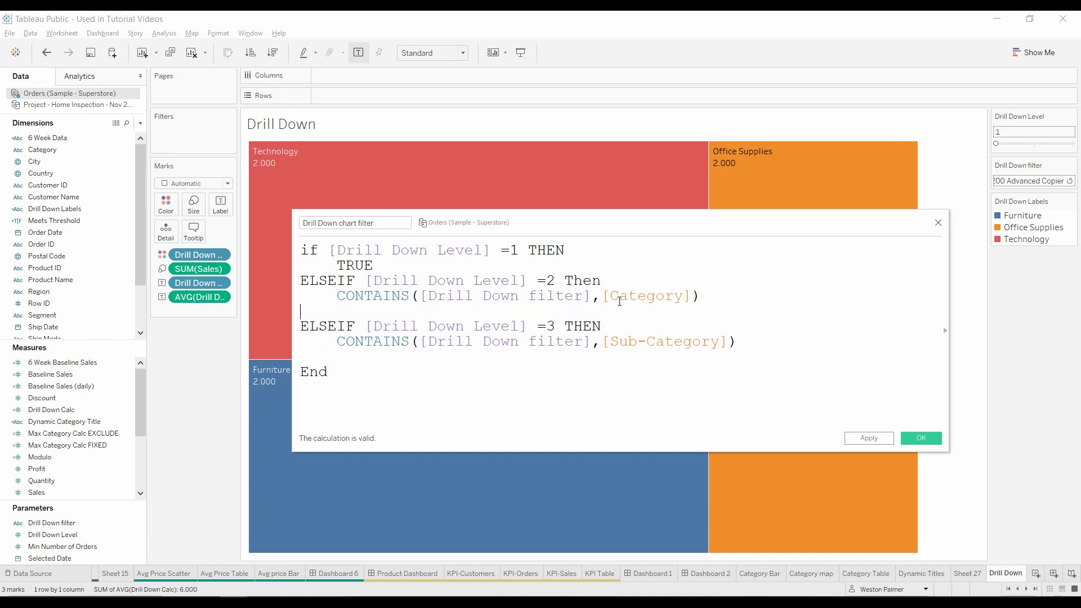
click(907, 441)
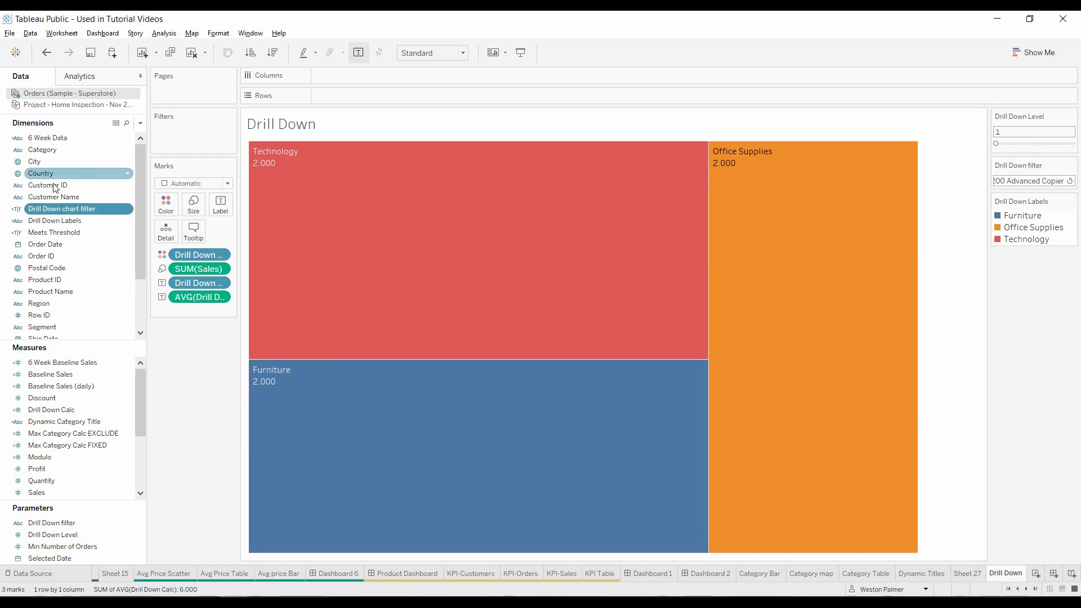
Step: Filter the sheet by Drill Down chart filter, keeping only True, and drill into the Technology mark
drag(68, 209, 172, 144)
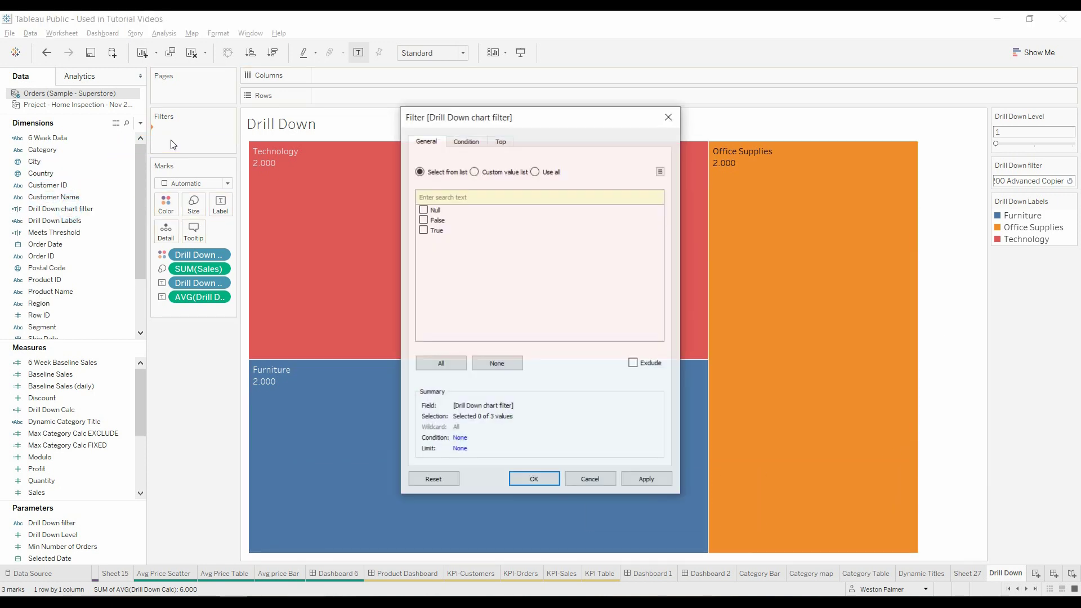
click(425, 236)
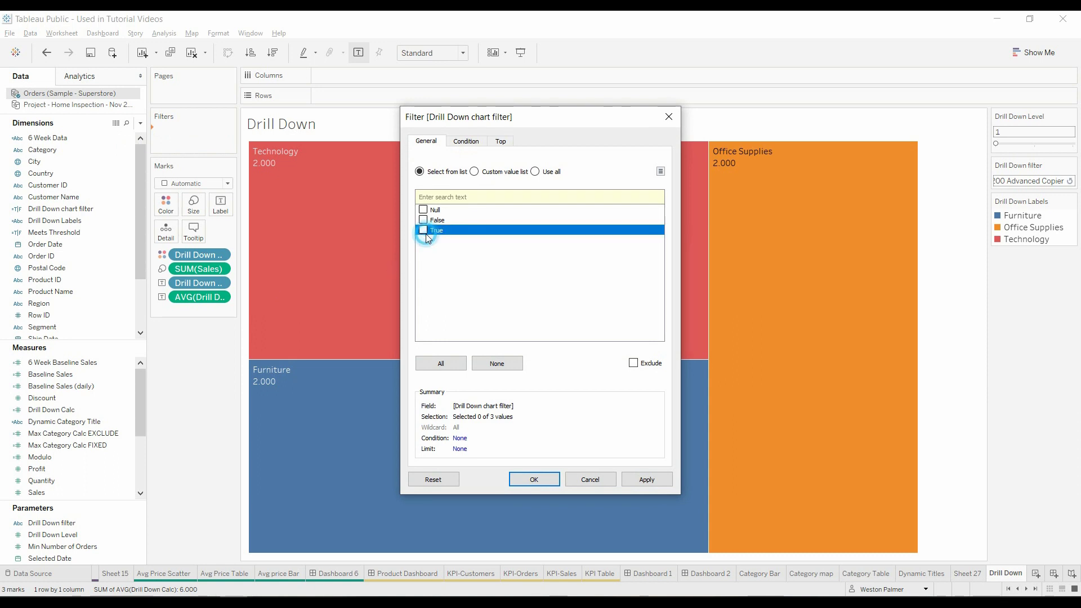
click(534, 480)
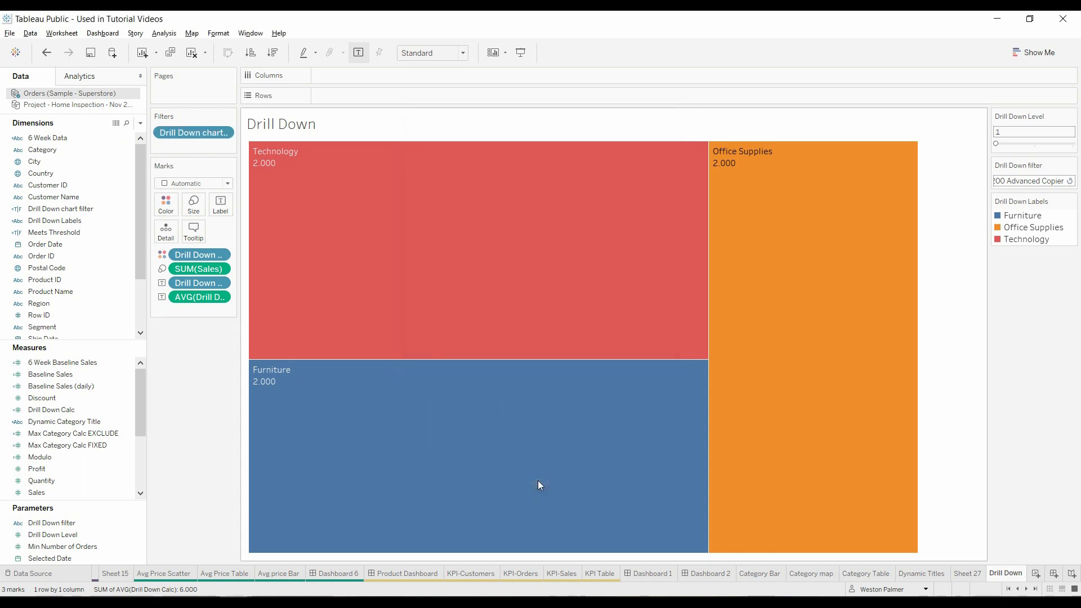
click(402, 243)
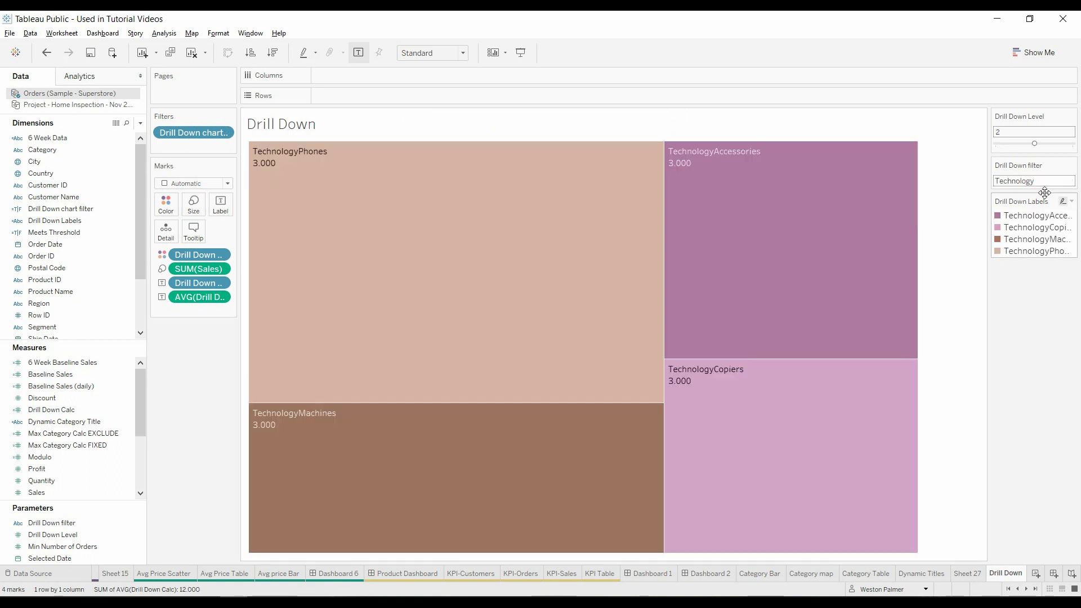
Step: Reopen the Drill Down chart filter formula for review and move its editor lower over the treemap
click(126, 208)
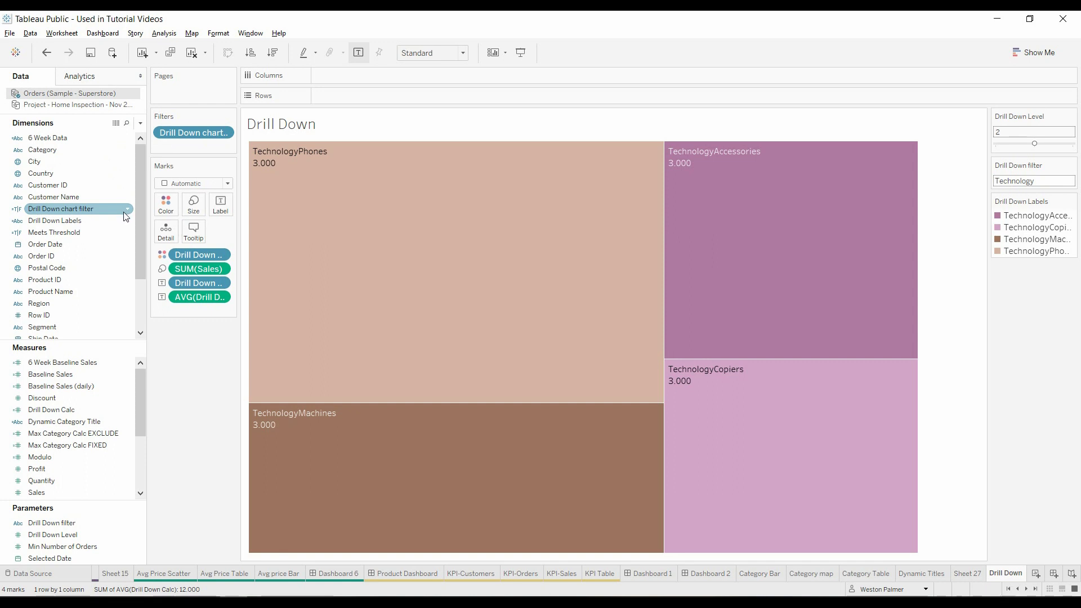
right_click(127, 217)
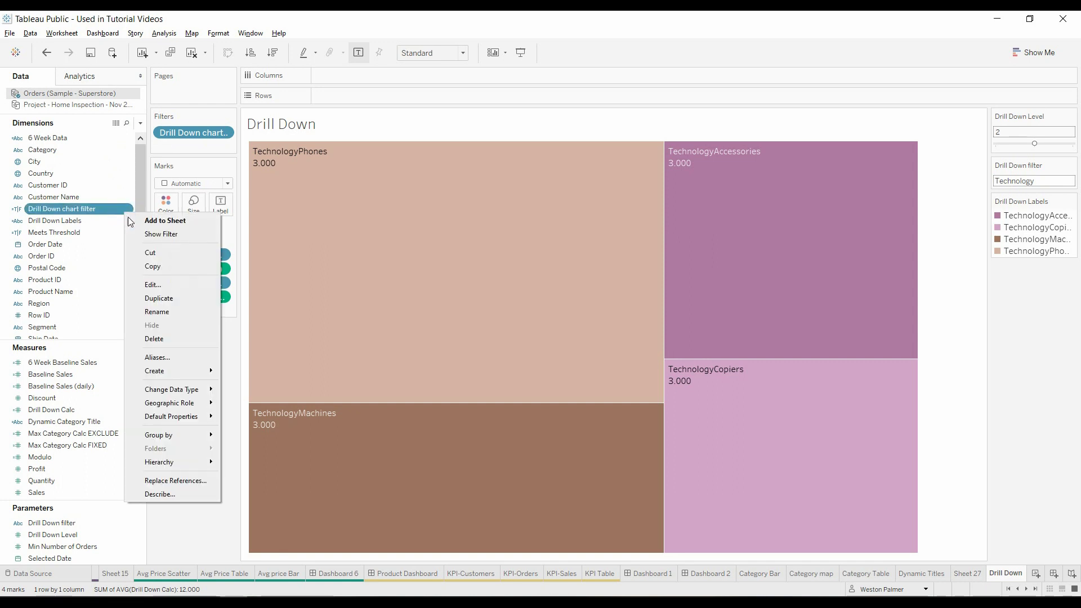
click(153, 287)
drag(563, 233, 564, 309)
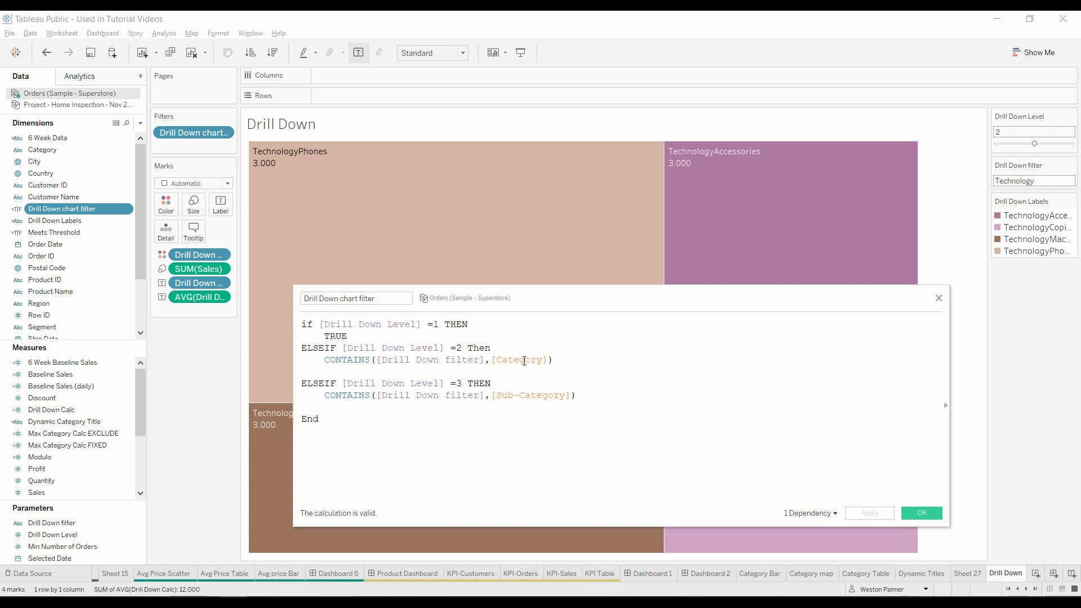
Step: Drill into the Technology Phones mark, then review the level 3 CONTAINS condition and close the calculation editor
click(512, 240)
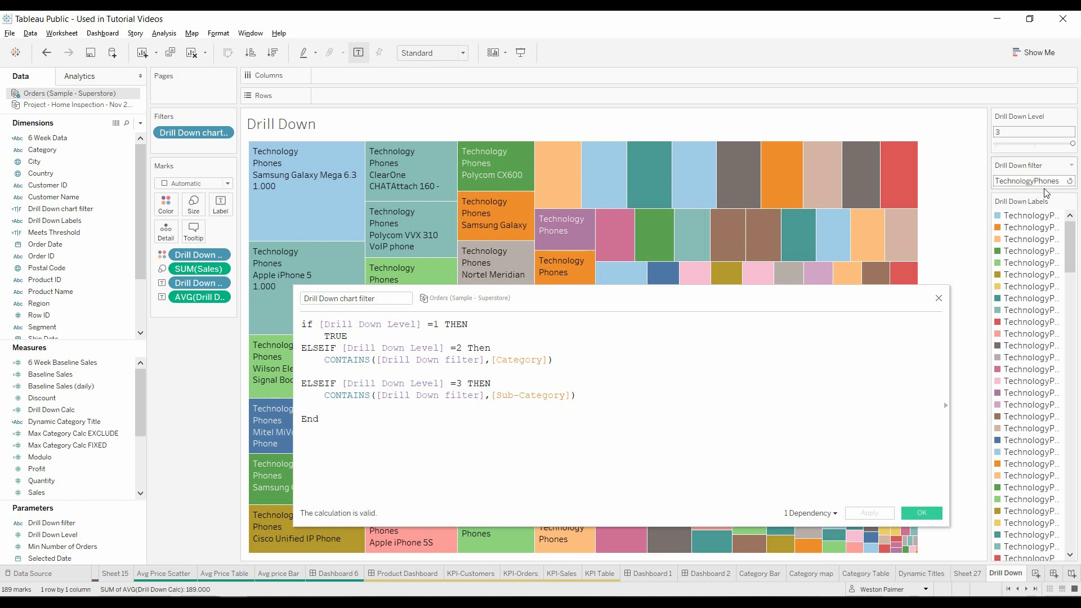
click(444, 395)
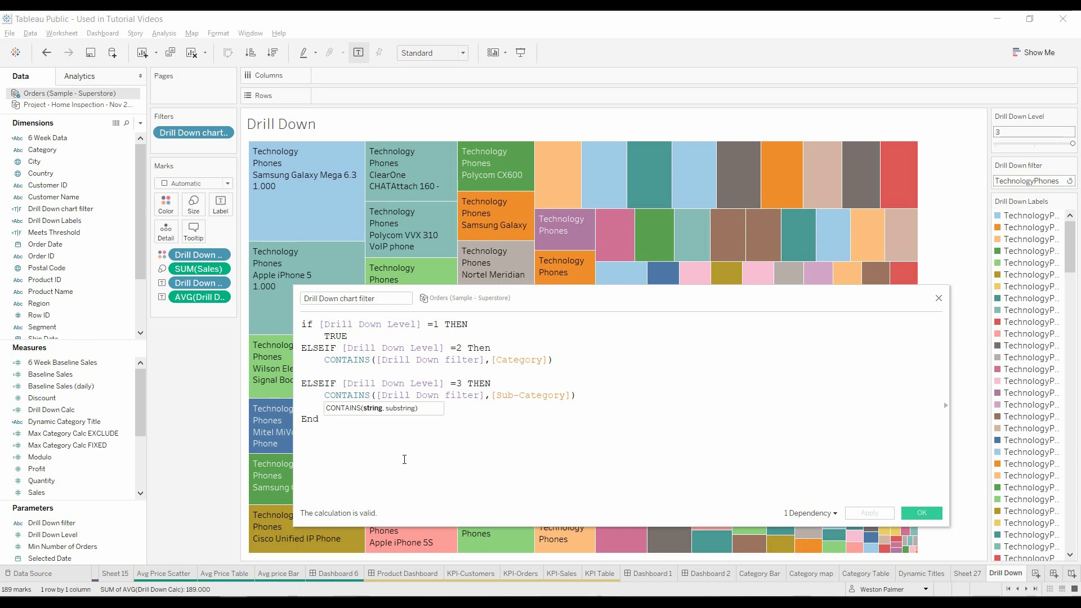
key(Return)
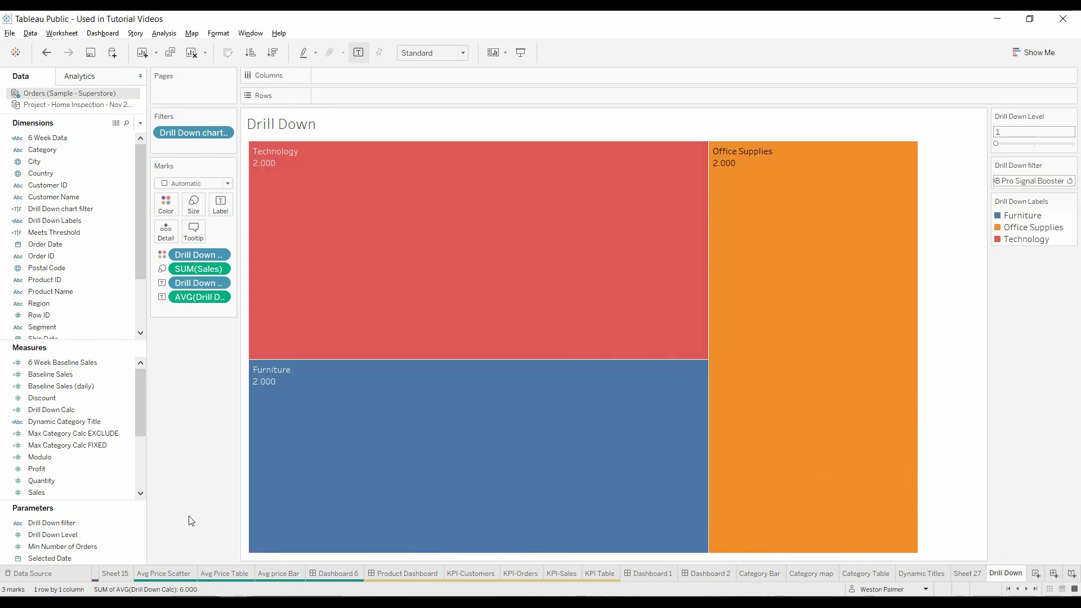
Step: Test the drill-down by selecting Office Supplies and its Fasteners sub-category, and examine the product marks it returns
mouse_move(760, 360)
click(802, 330)
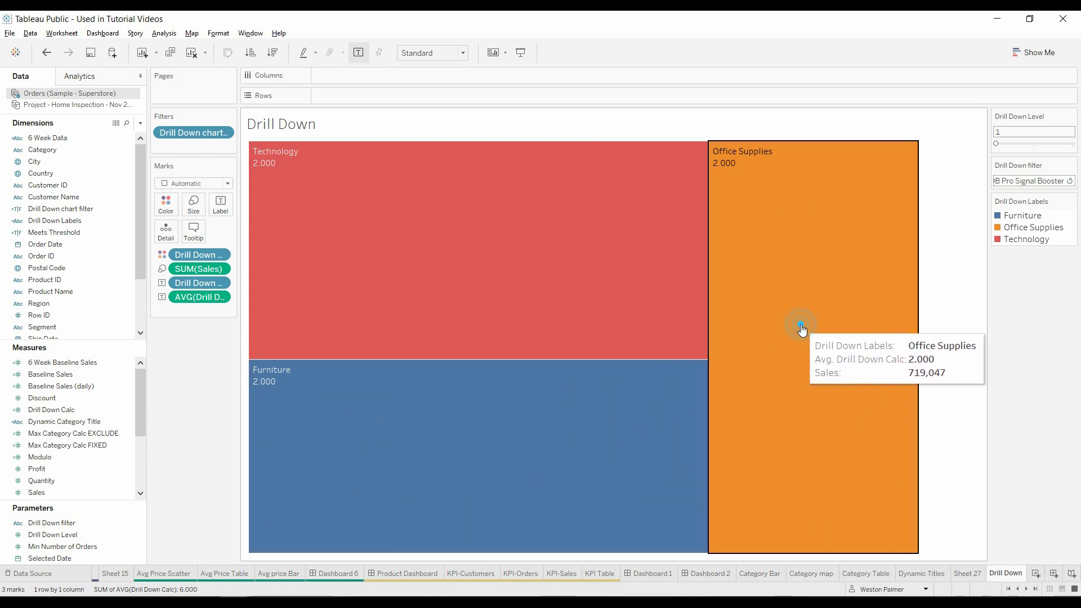
mouse_move(888, 538)
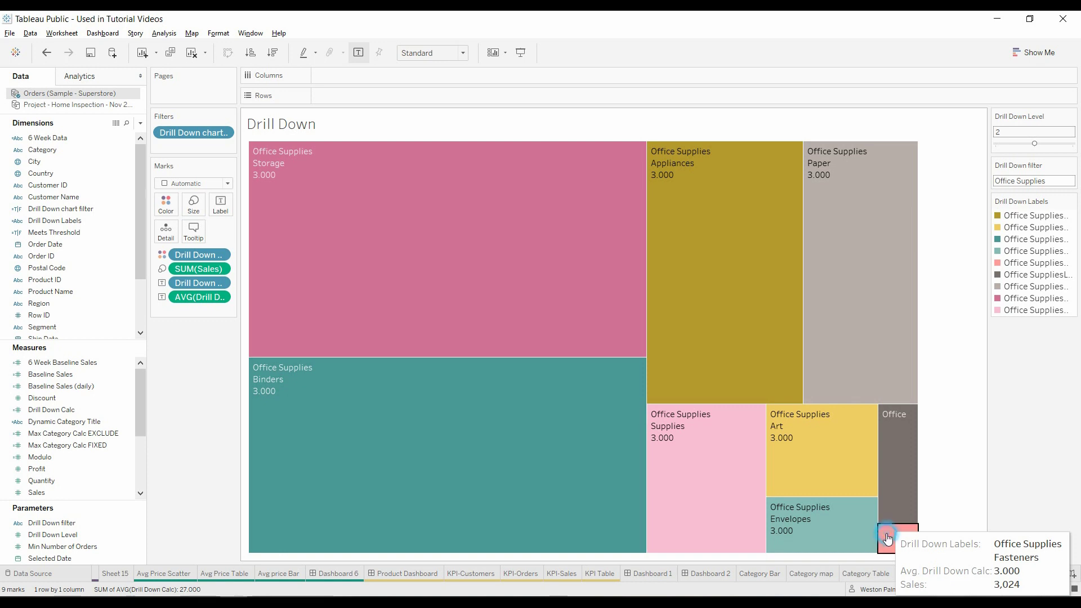
click(887, 538)
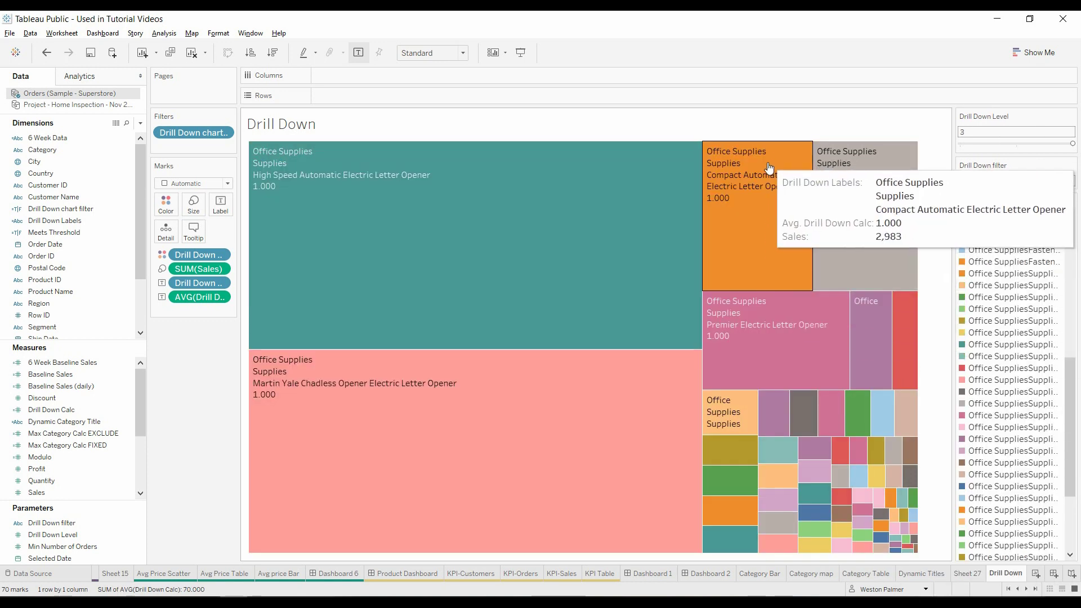
mouse_move(847, 164)
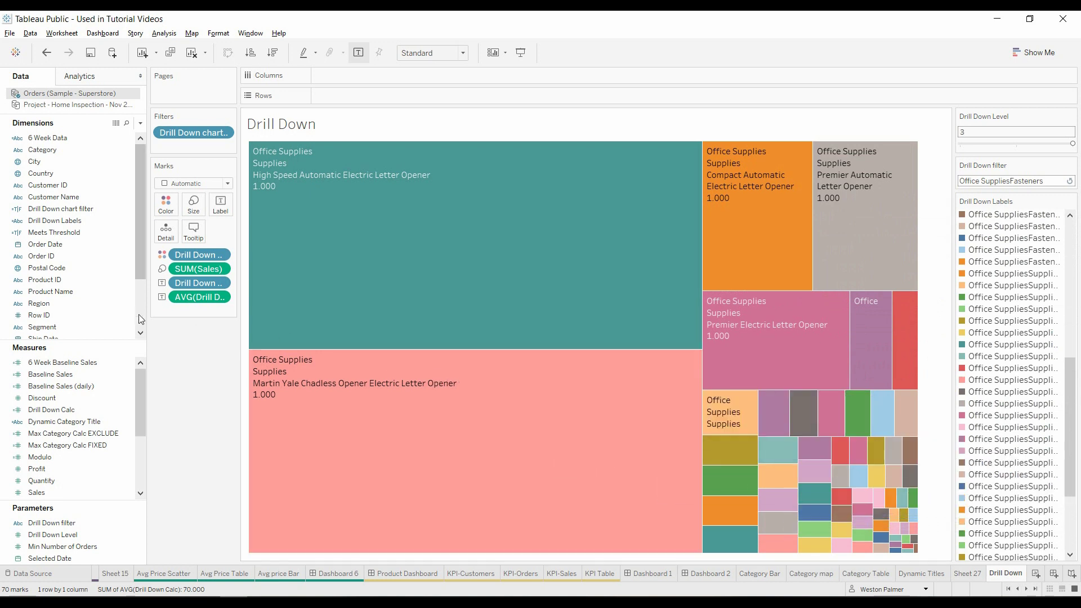
mouse_move(251, 386)
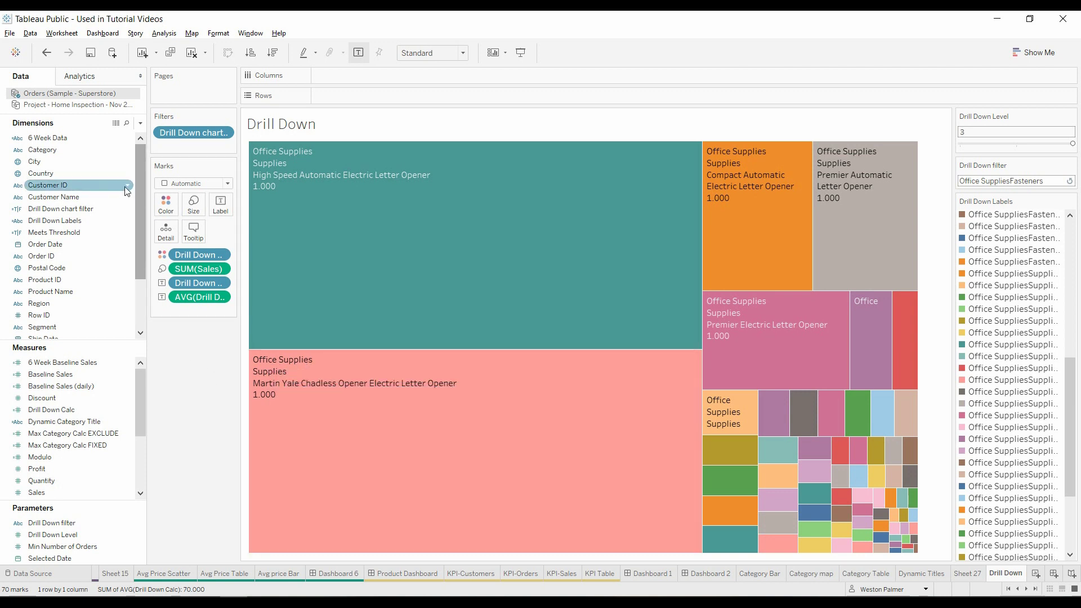
Step: Edit the Drill Down chart filter calculation so the level 3 CONTAINS substring is [Category]+[Sub-Category], and apply the change
click(125, 209)
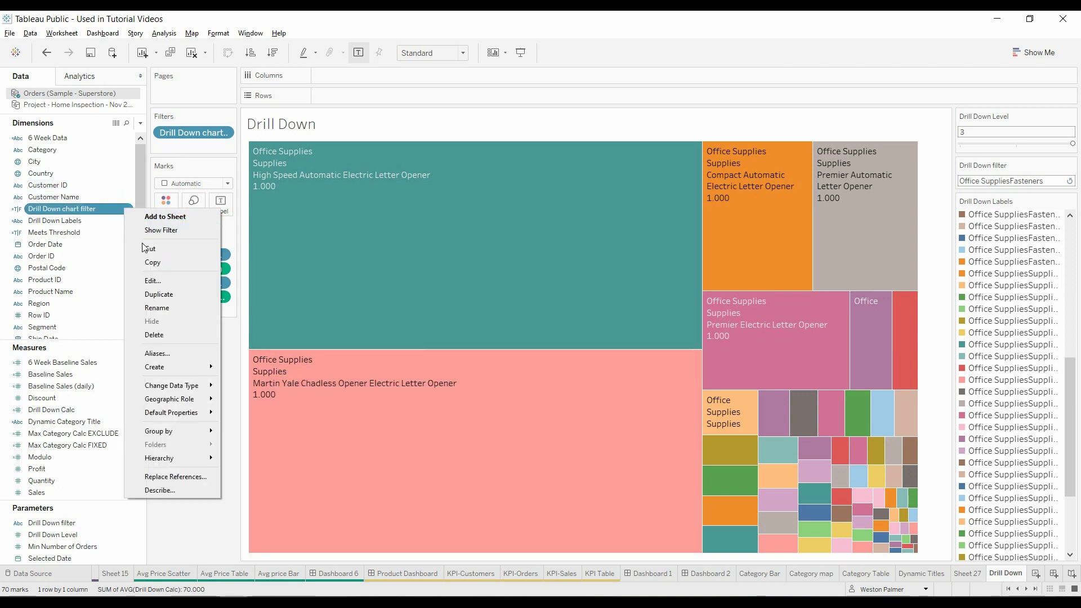
click(157, 280)
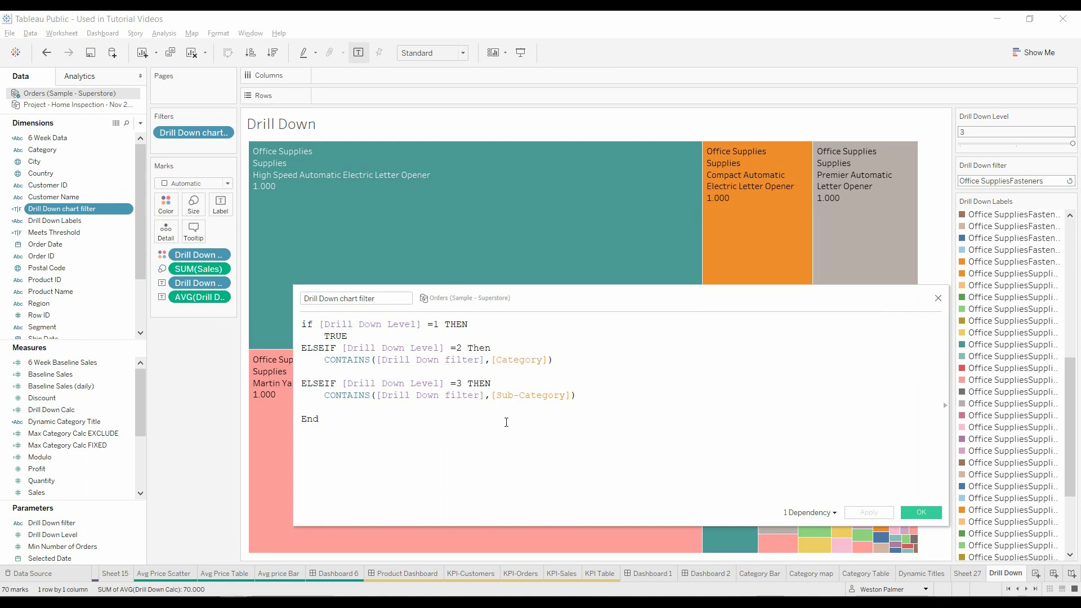
drag(491, 395, 497, 433)
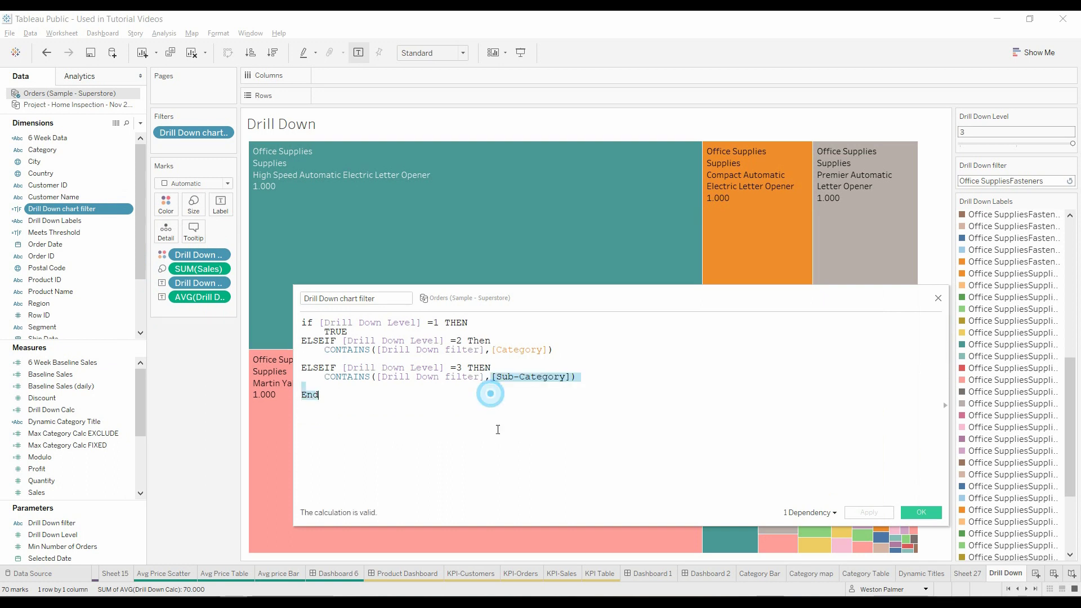
click(487, 377)
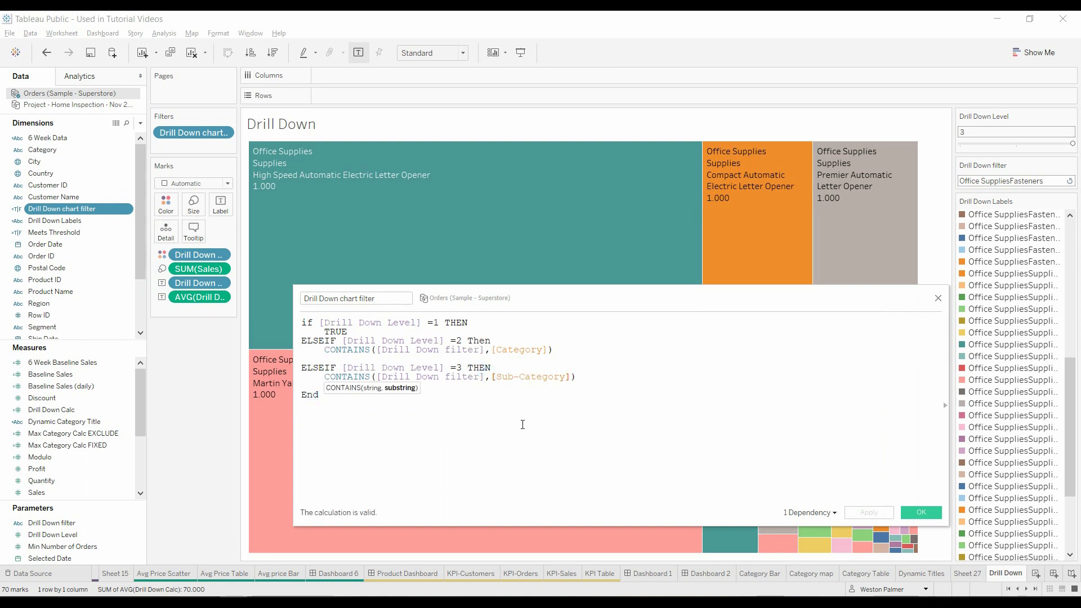
key(ctrl+space)
key(Return)
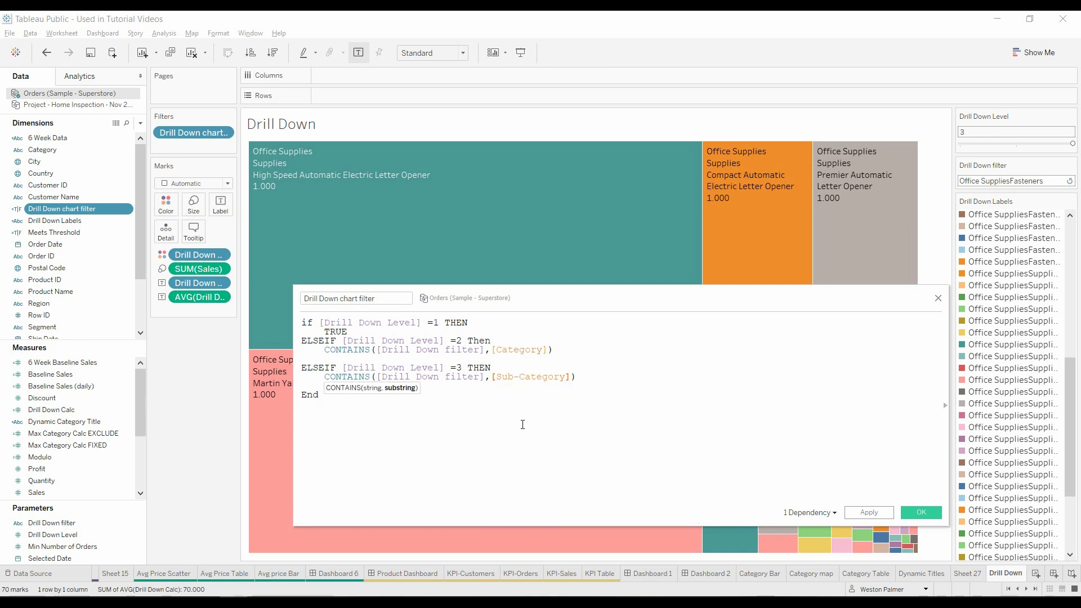
scroll(531, 445, up, 2)
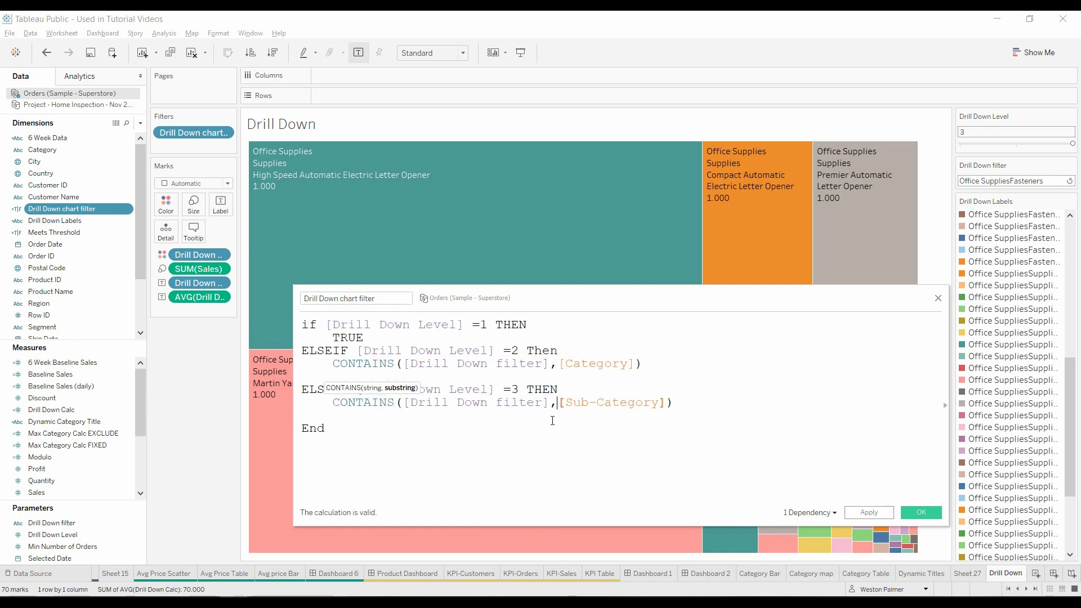
text(Cat)
key(Return)
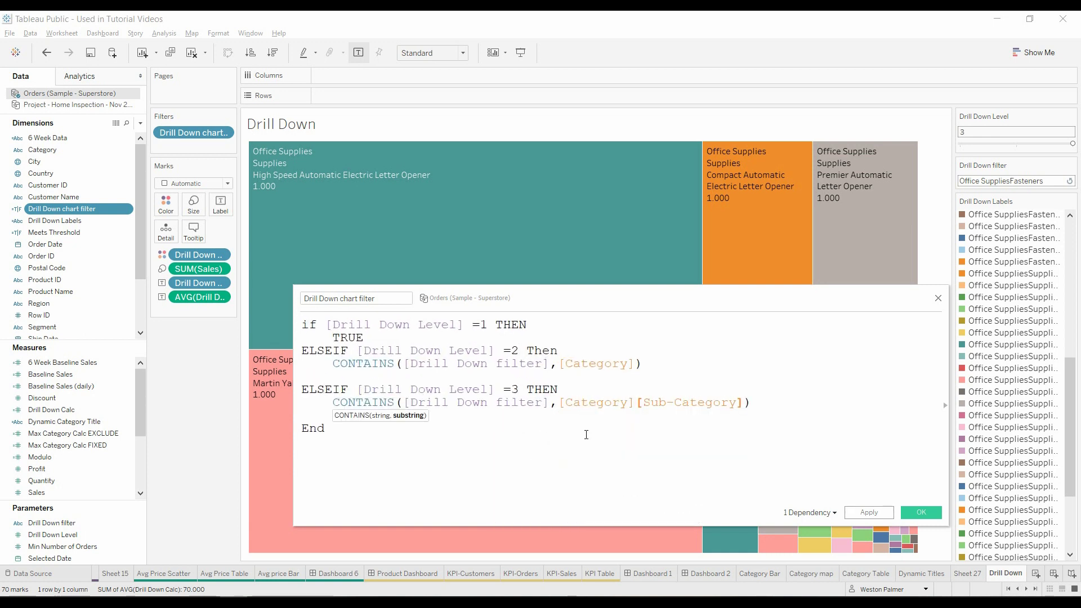
text(+)
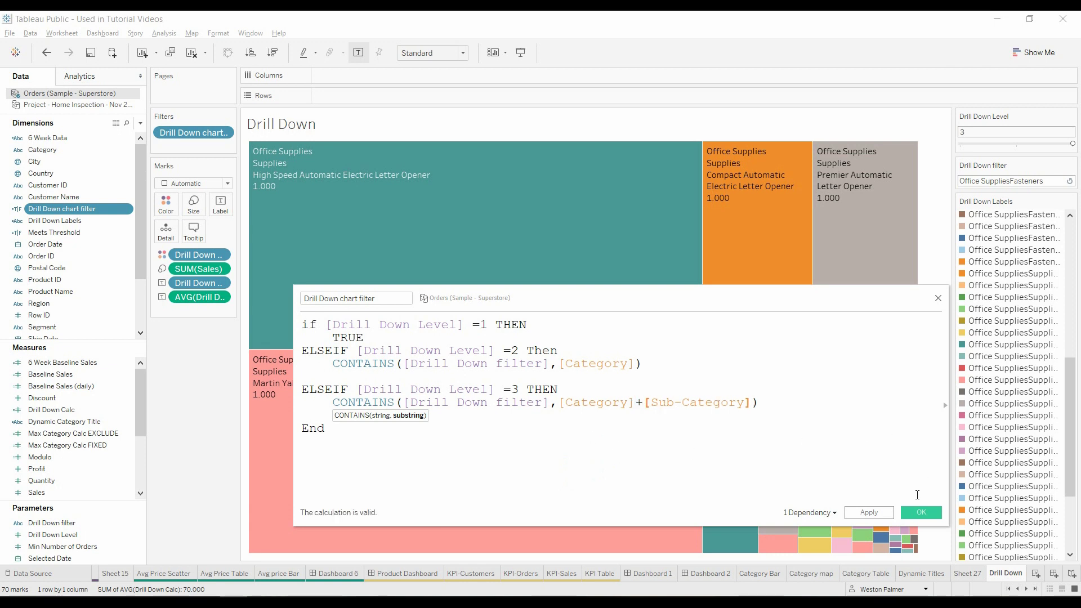
click(883, 513)
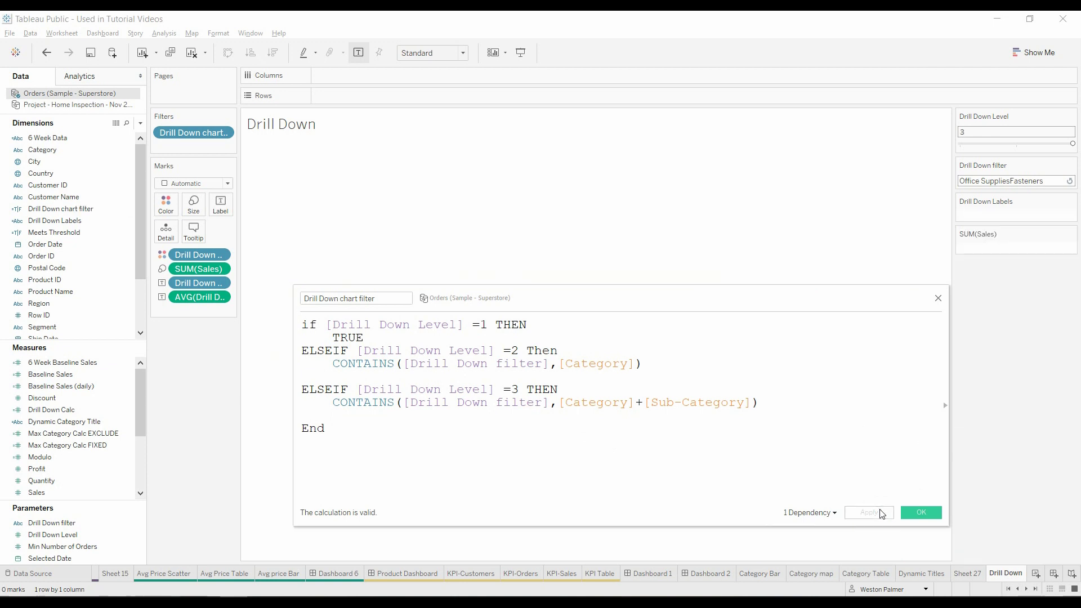
Step: Insert char(13)+ before [Sub-Category] in the level 3 CONTAINS expression and apply the calculation
click(645, 404)
click(635, 439)
drag(641, 363, 597, 364)
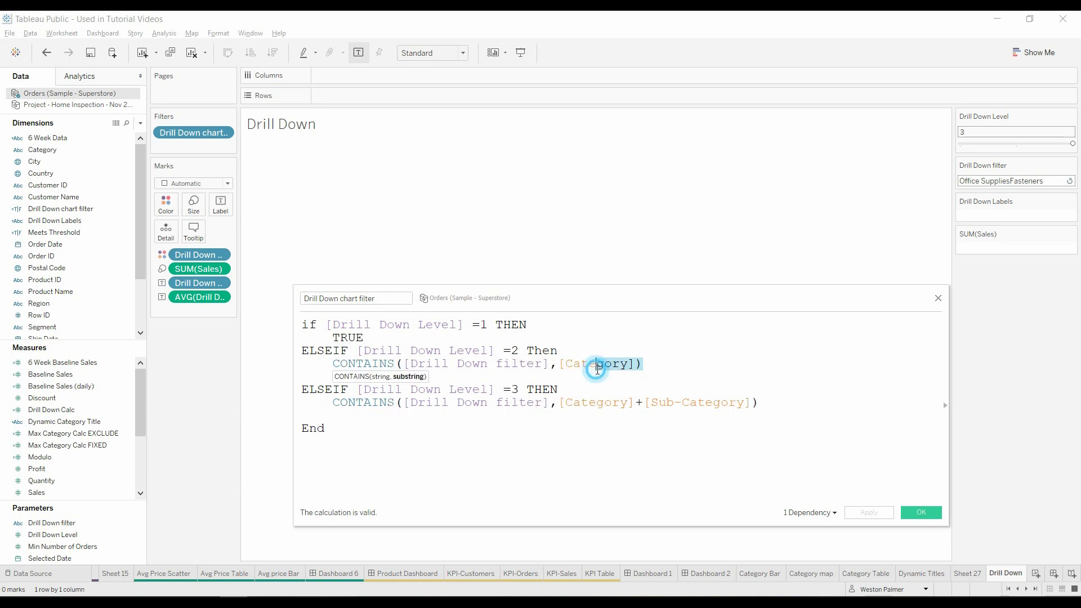
click(644, 404)
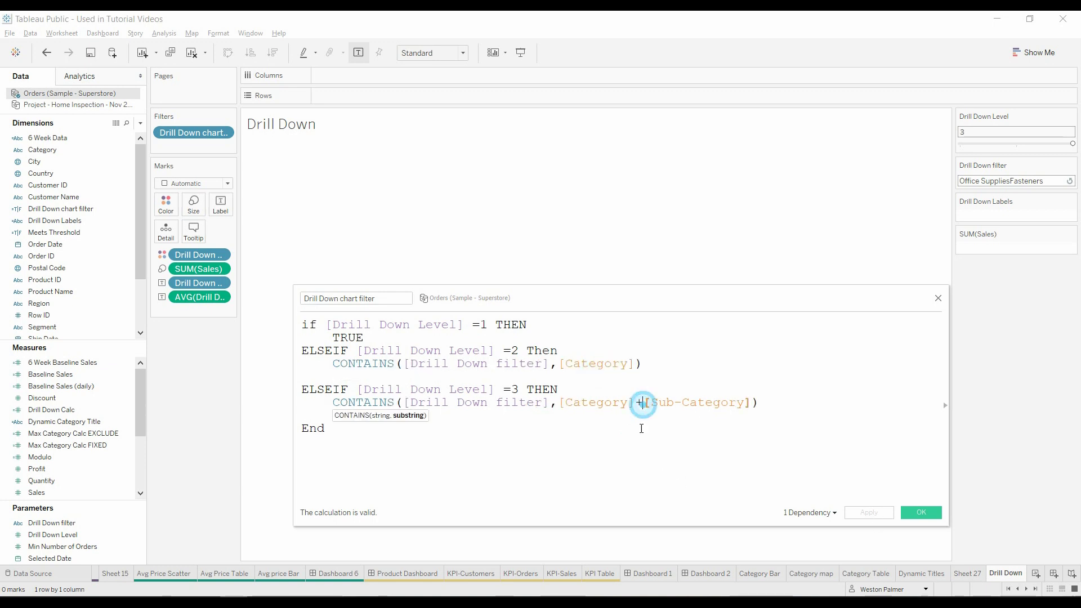
text(char)
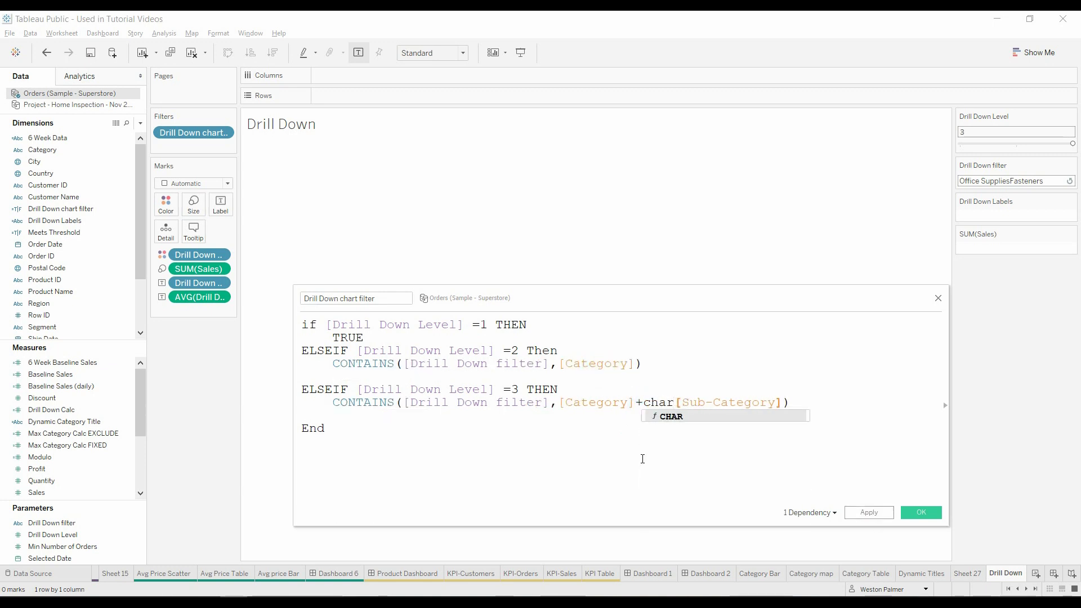
text((13)+)
click(878, 513)
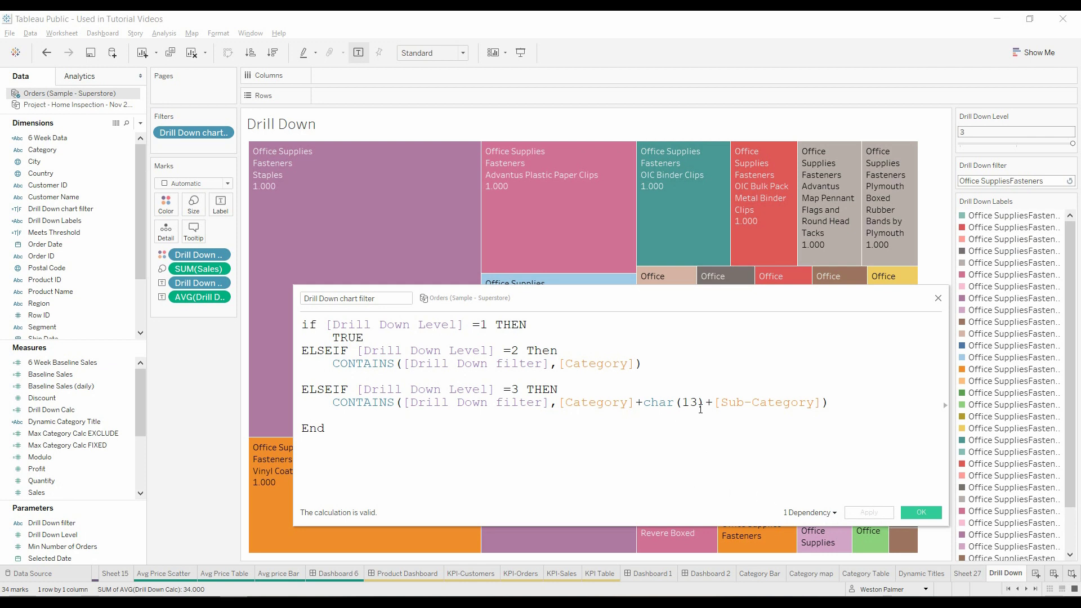
Step: Check the Fasteners product marks behind the editor, close it and select the small OIC Binder Clips, Mini mark to test the drill reset
drag(690, 298, 624, 387)
mouse_move(276, 164)
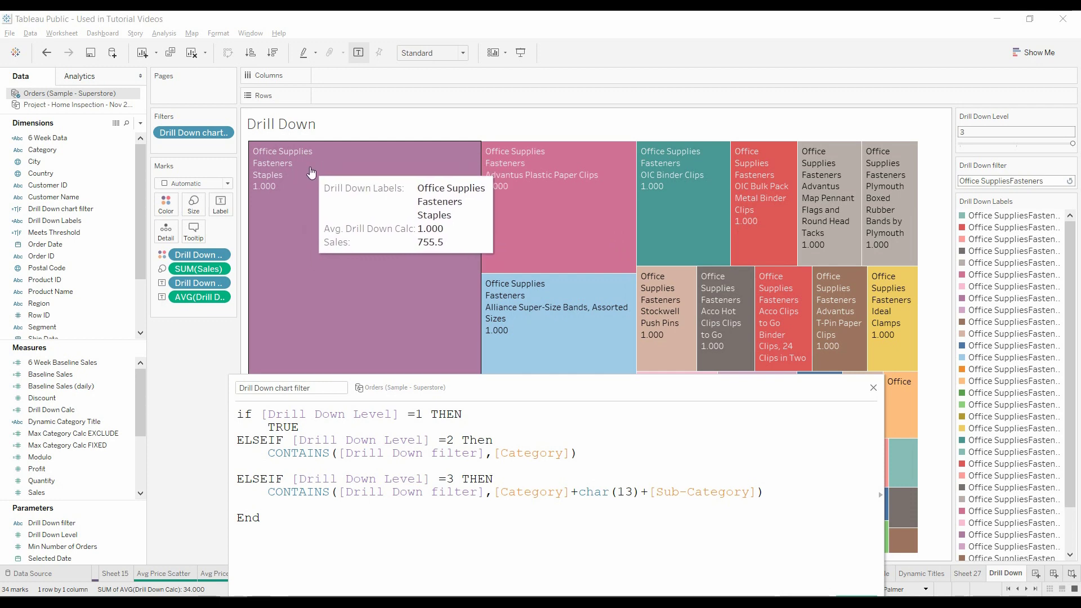
click(873, 387)
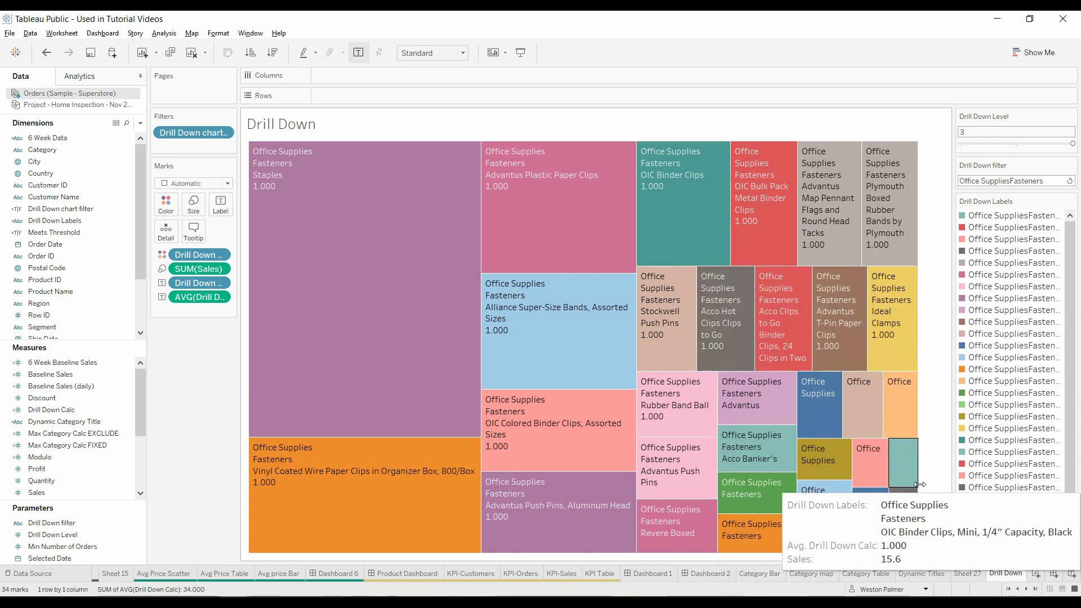
click(903, 463)
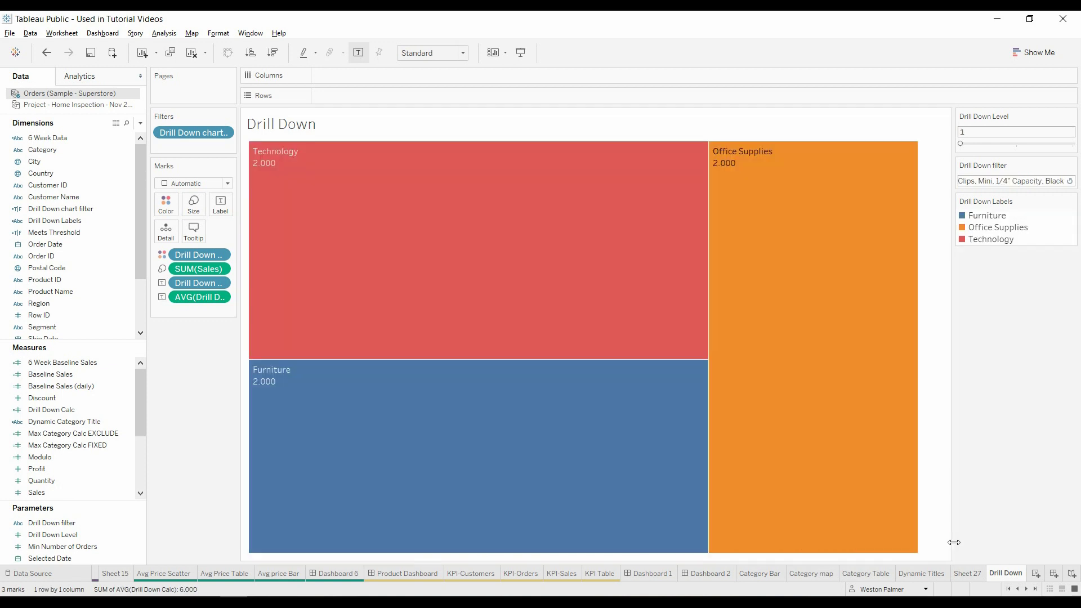